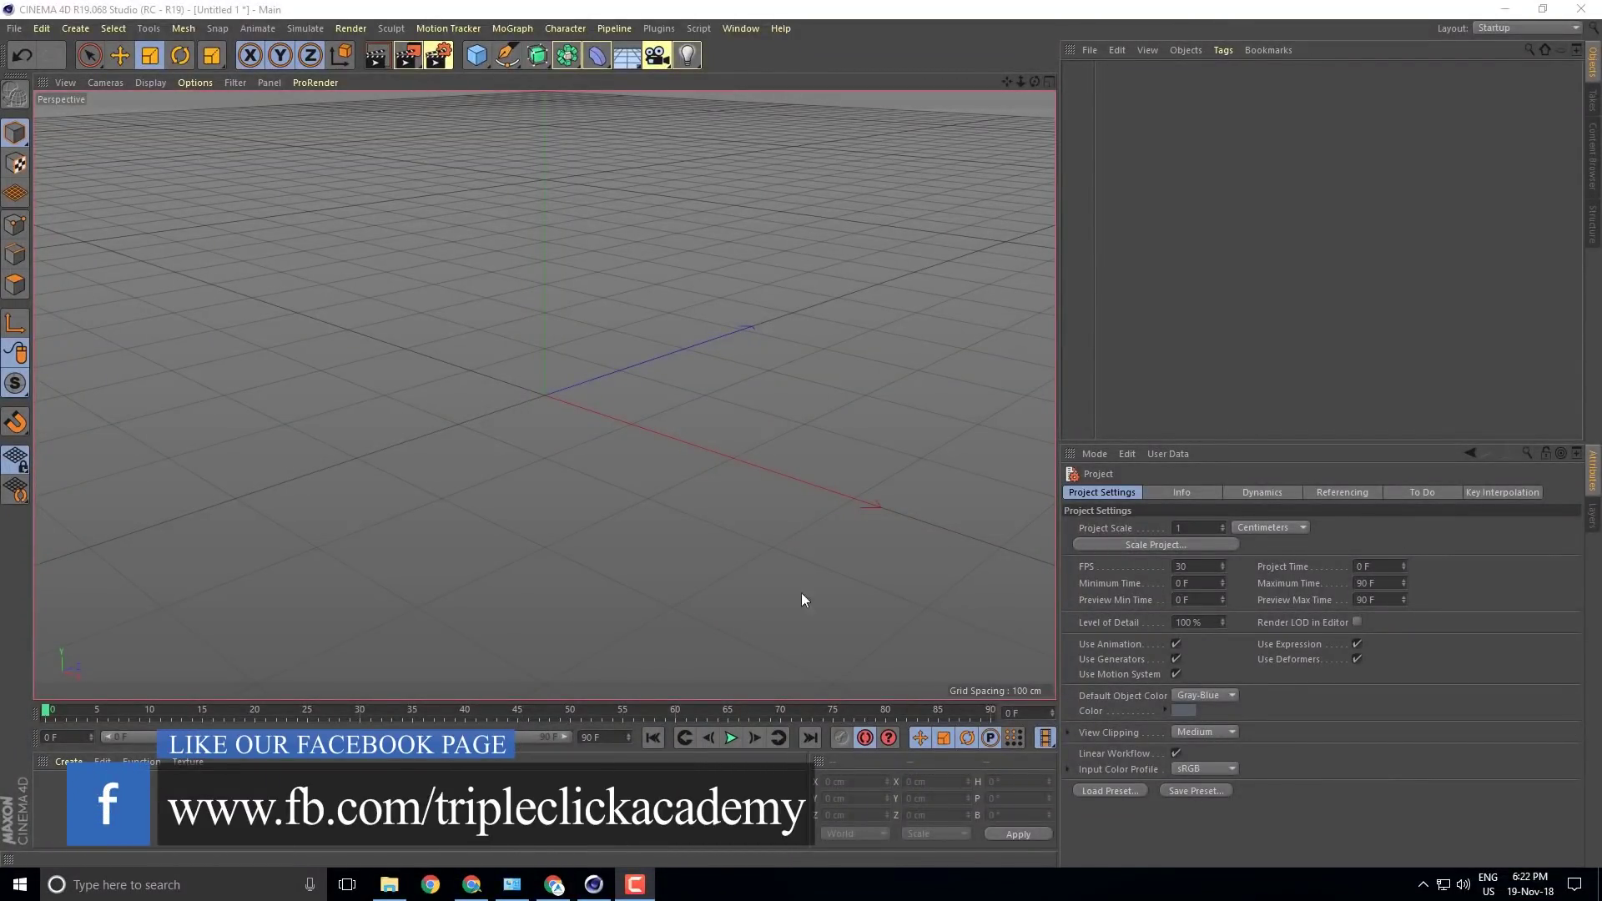
left_click(15, 30)
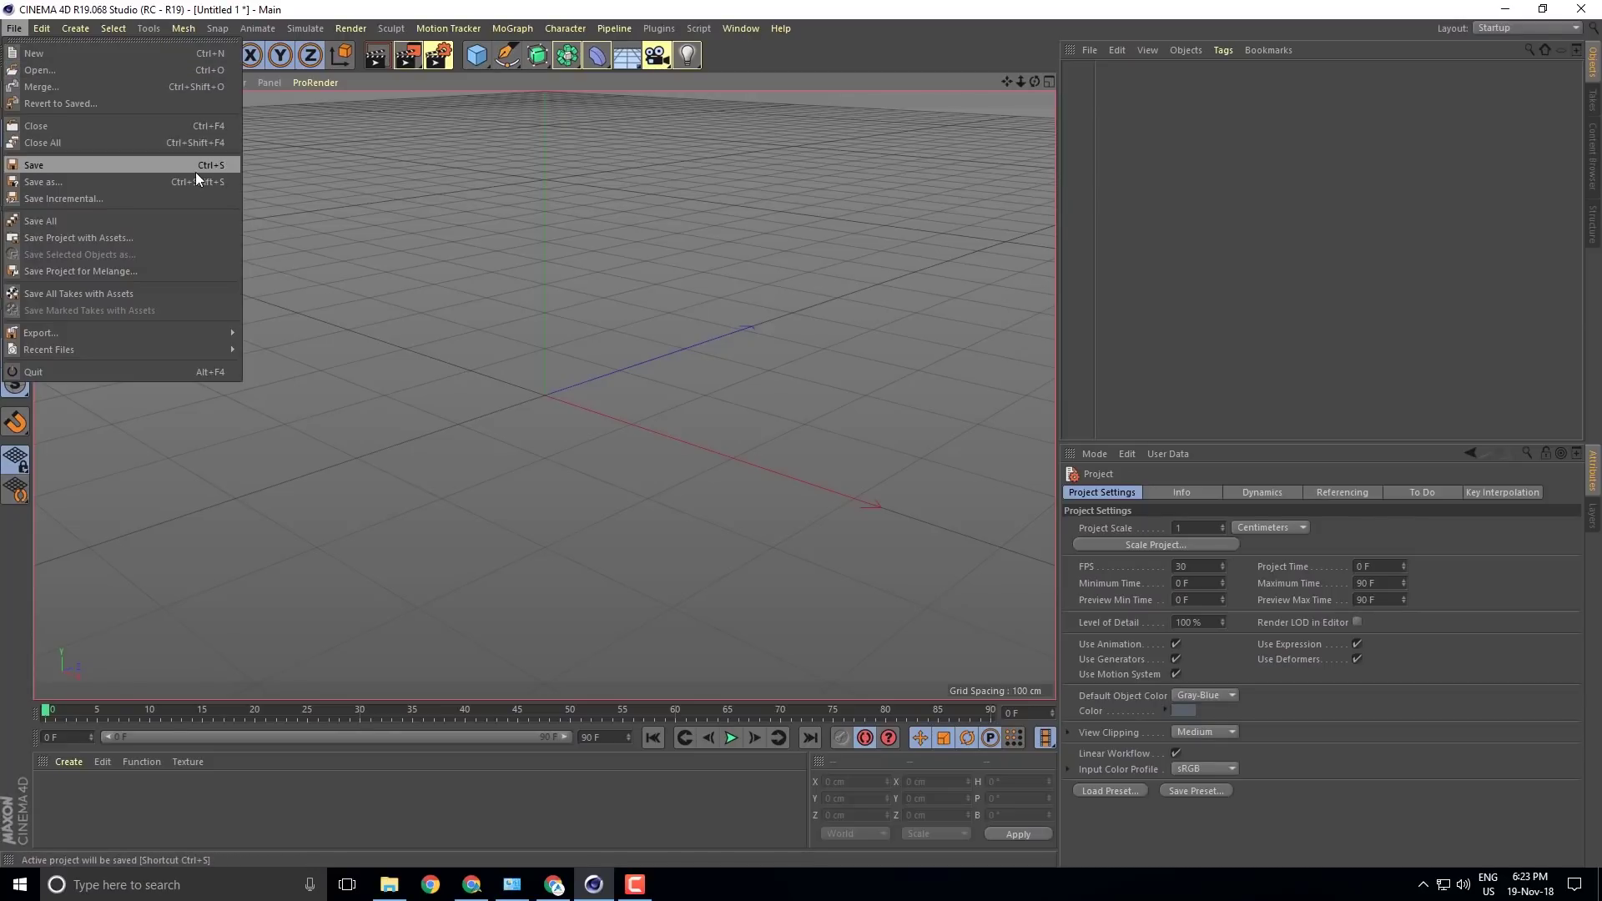
left_click(448, 7)
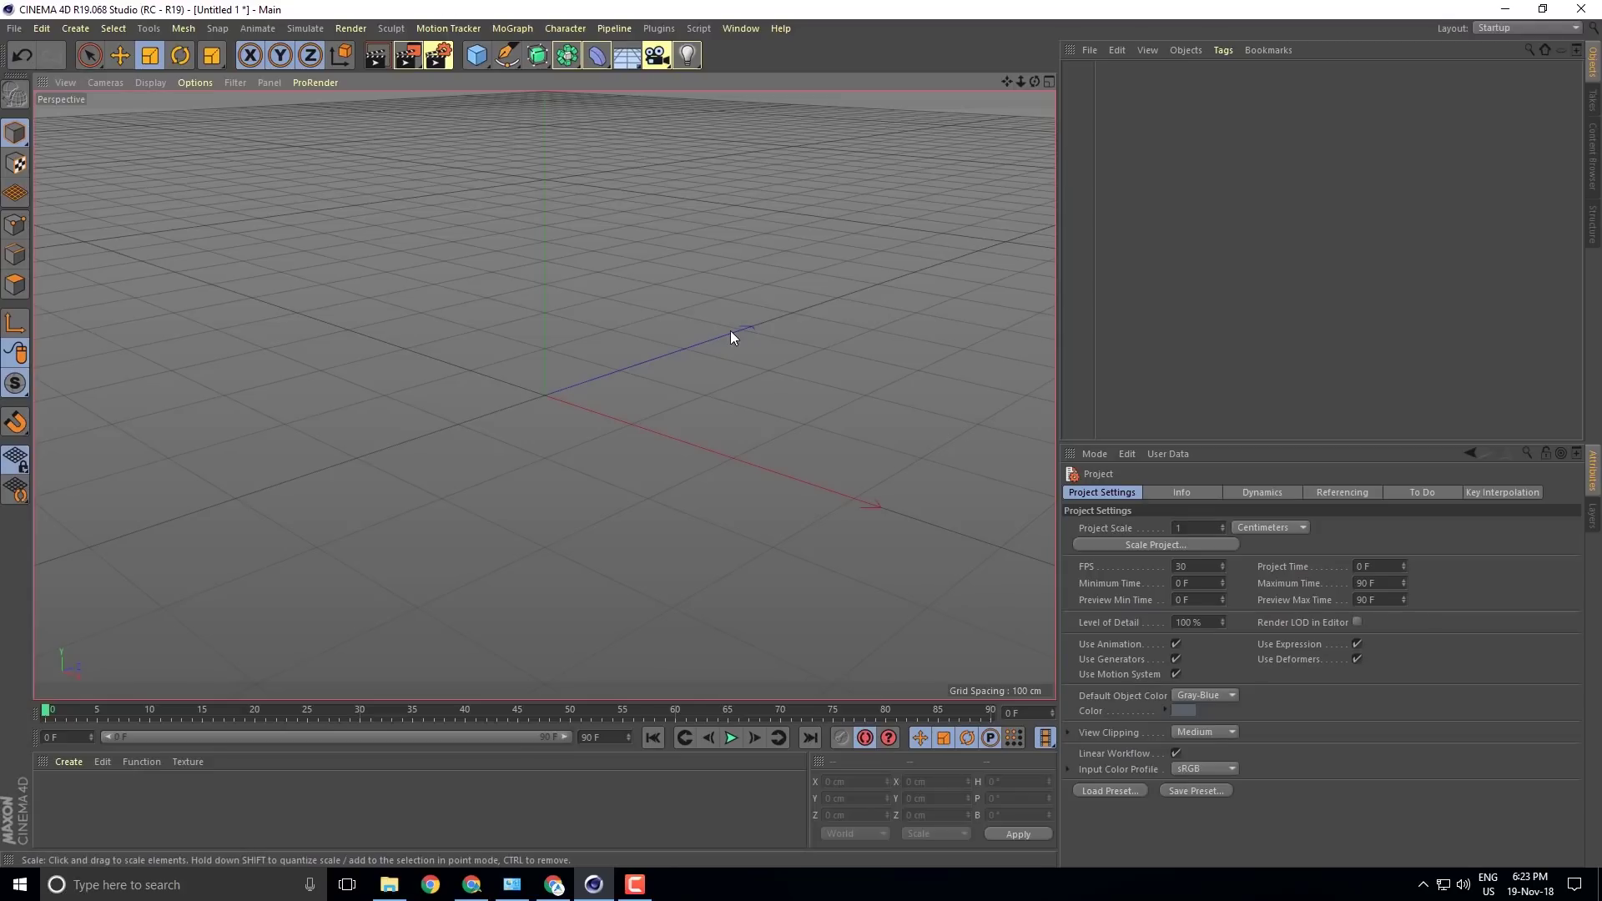
Find the Cube command with the Commander search and add a cube to the scene.
key("shift+c")
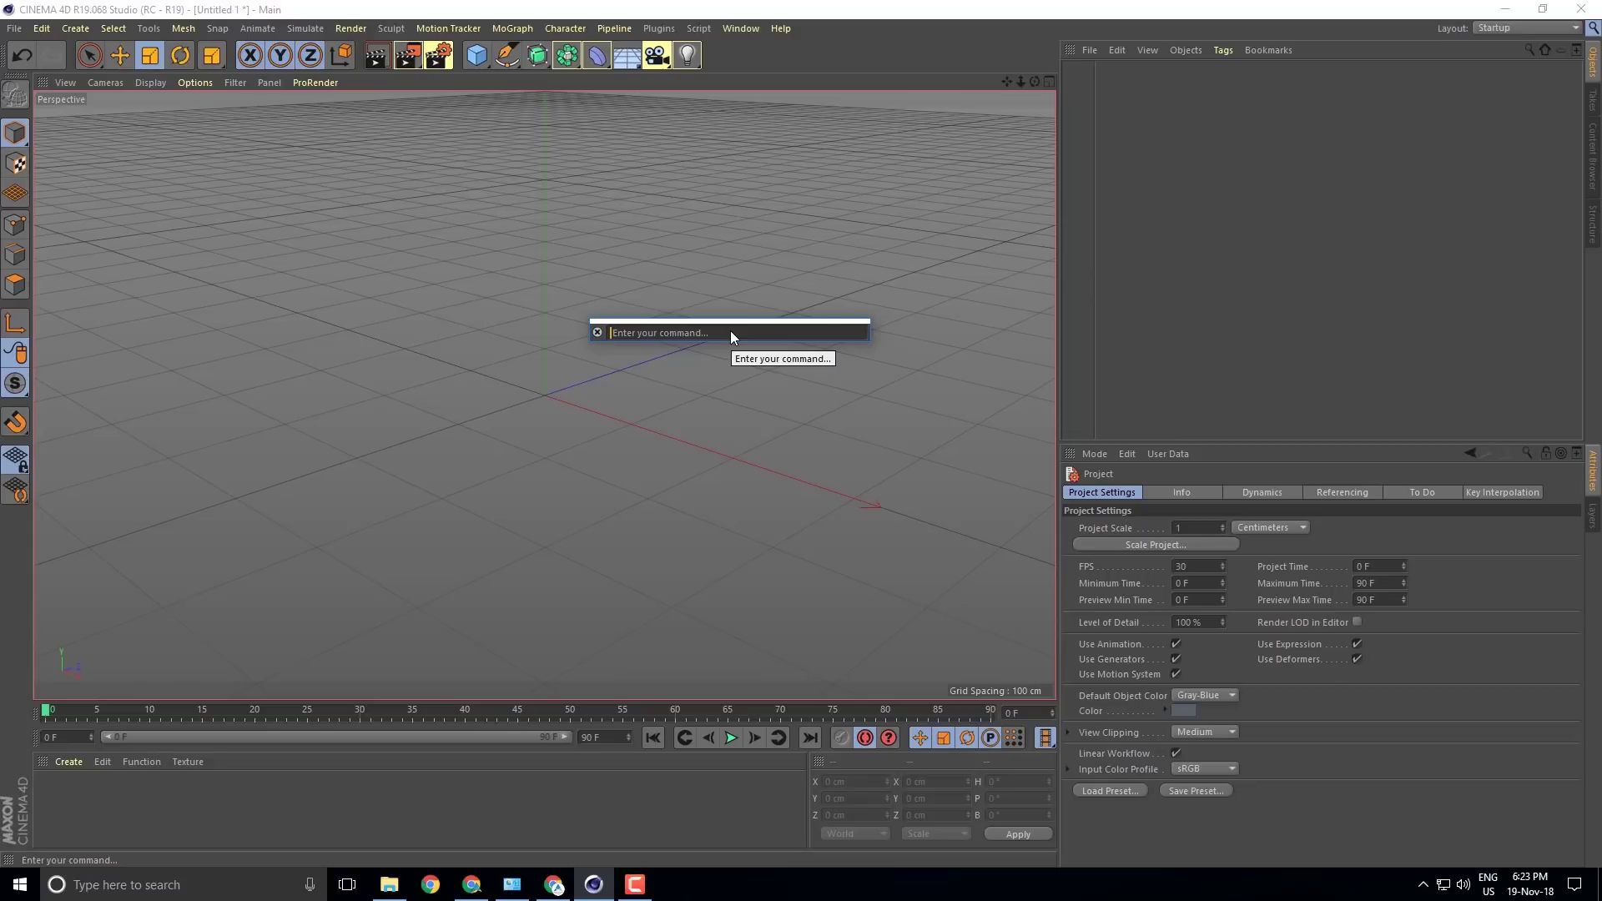
type("cube")
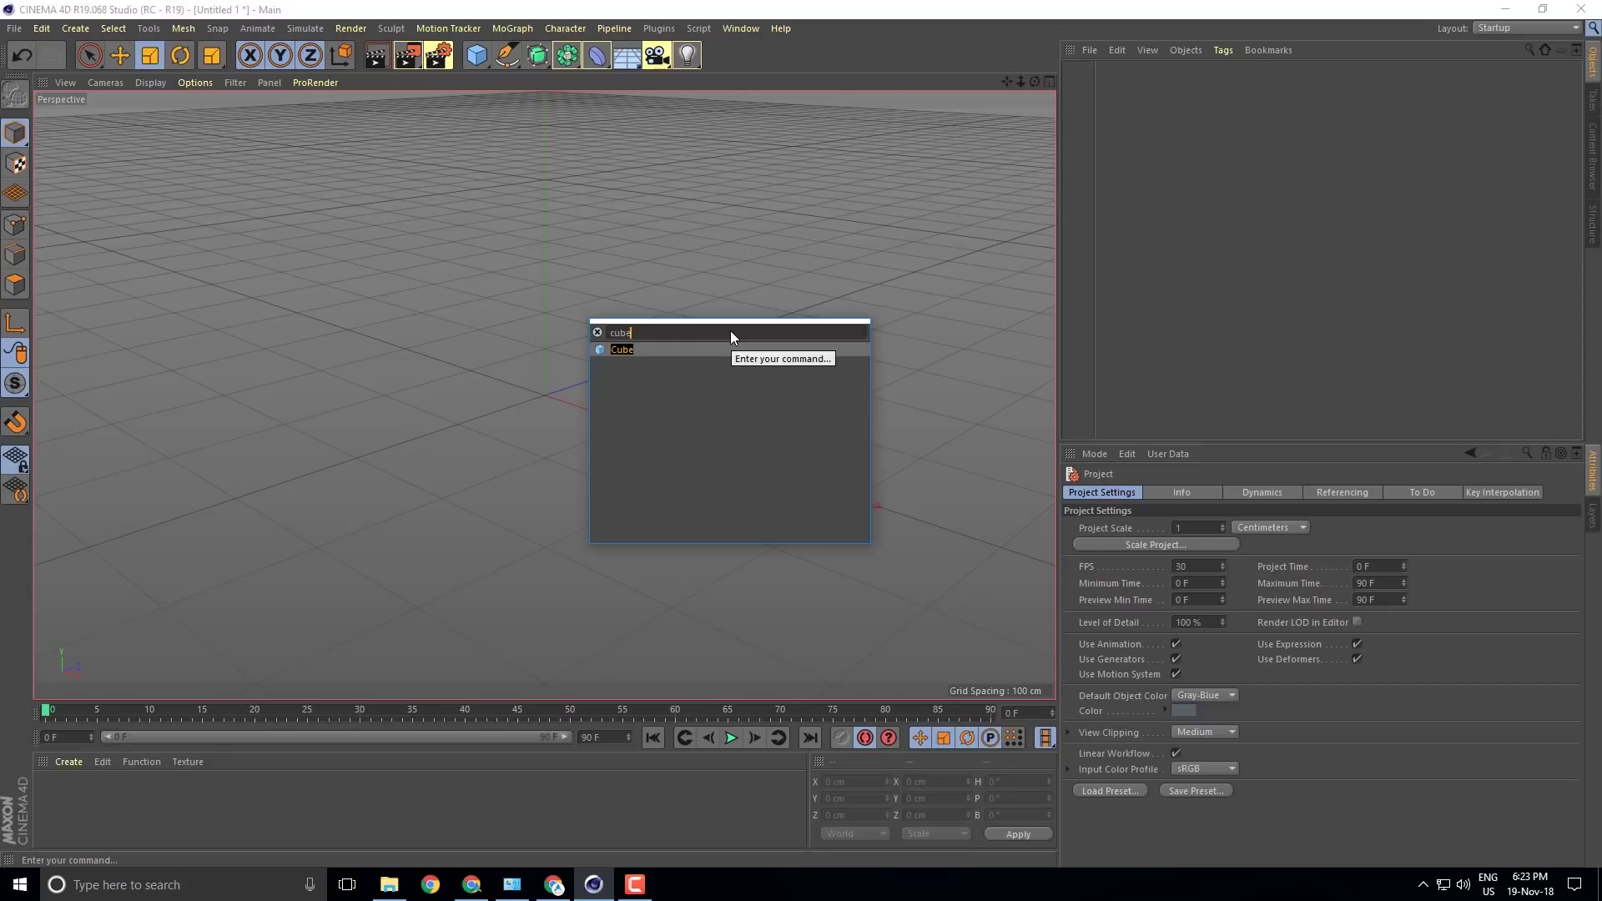
left_click(611, 350)
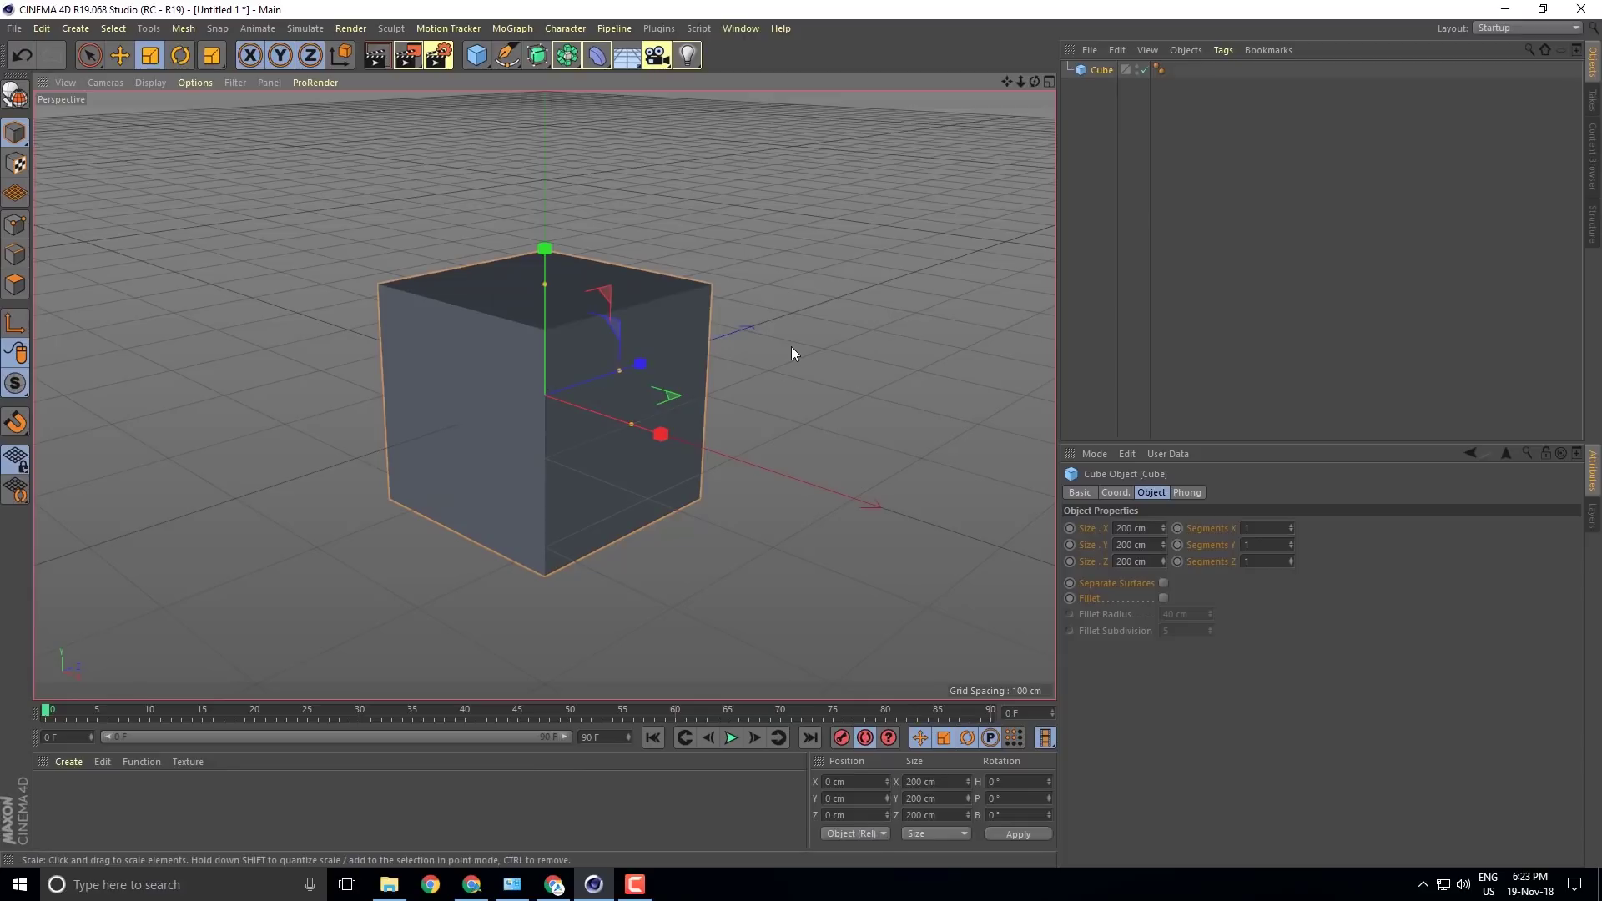
Search the Commander for Cube, place the command as a shortcut at the end of the main tool palette, and close the search.
key("shift+c")
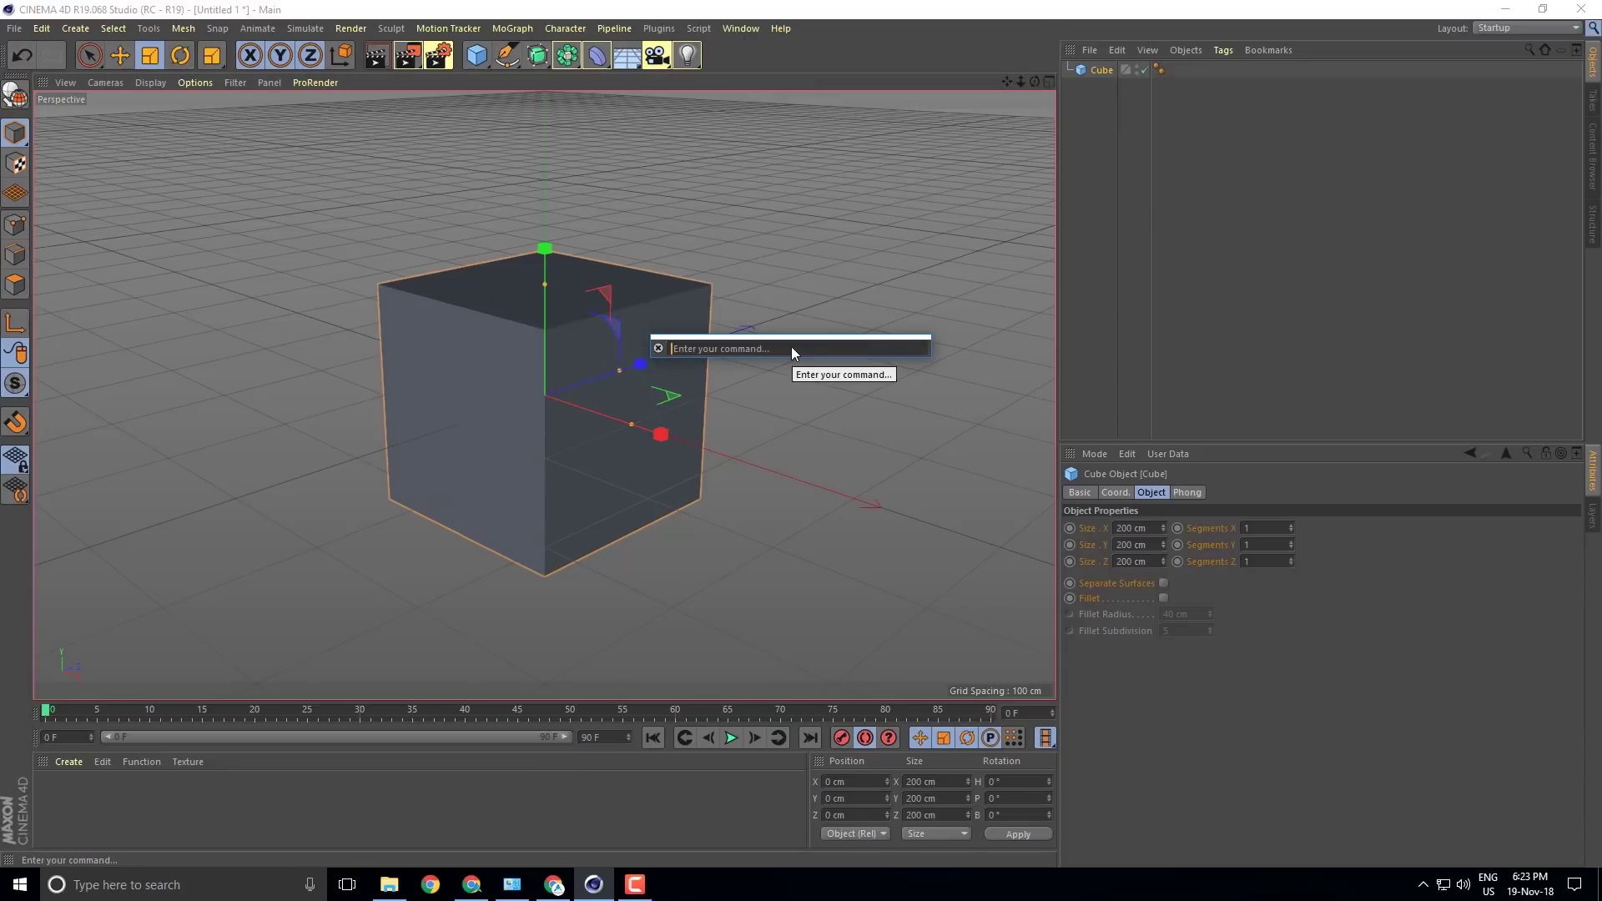
type("cu")
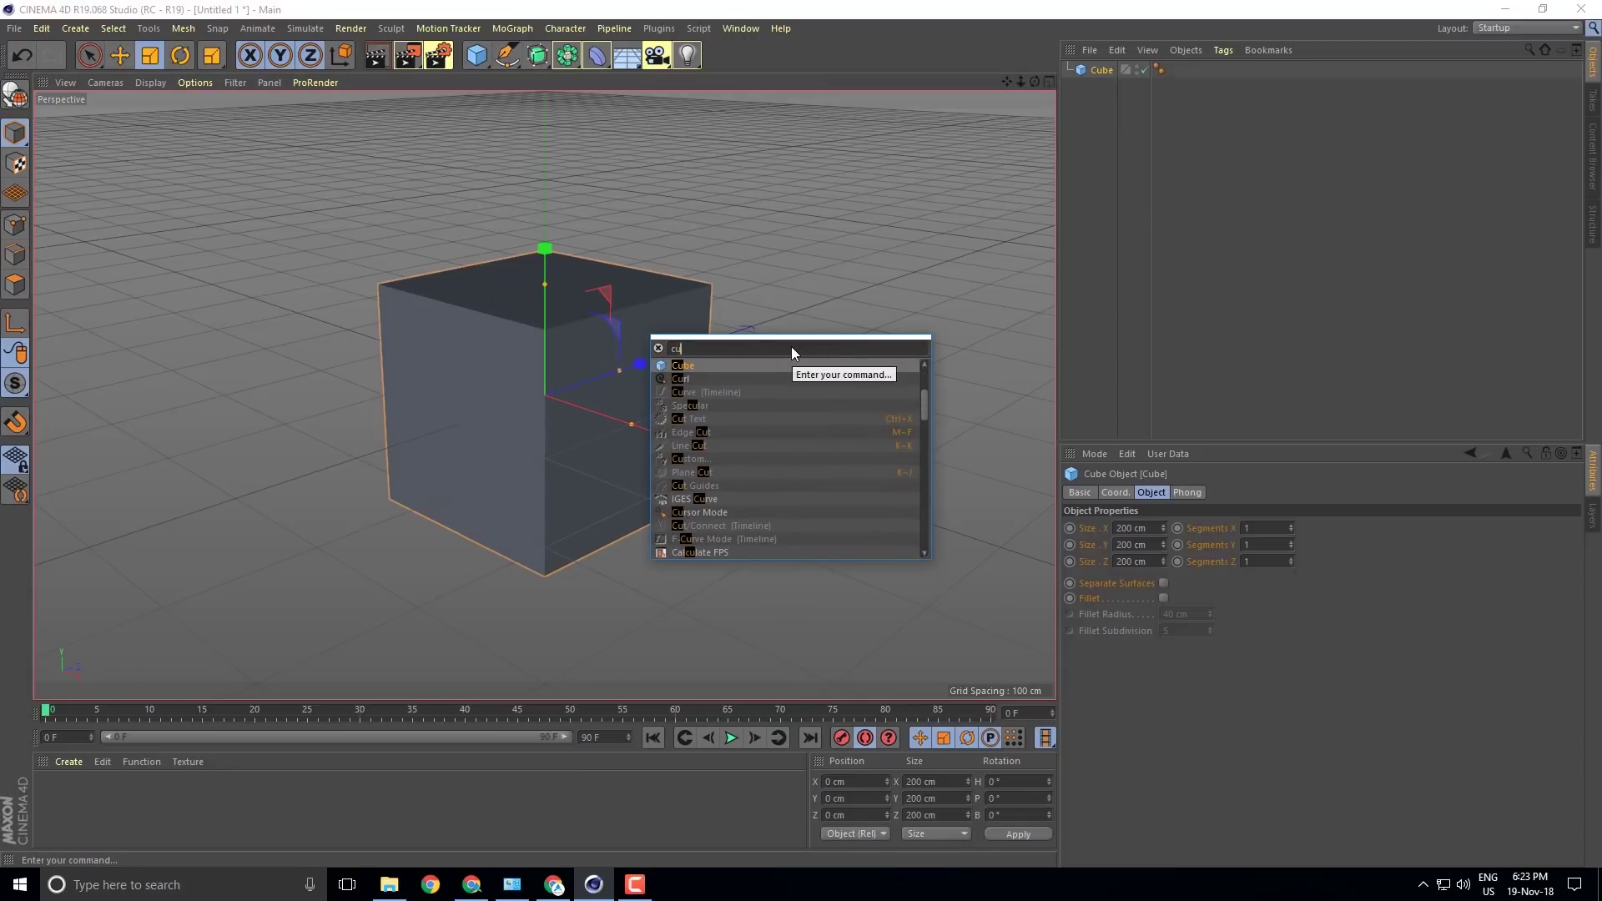
type("be")
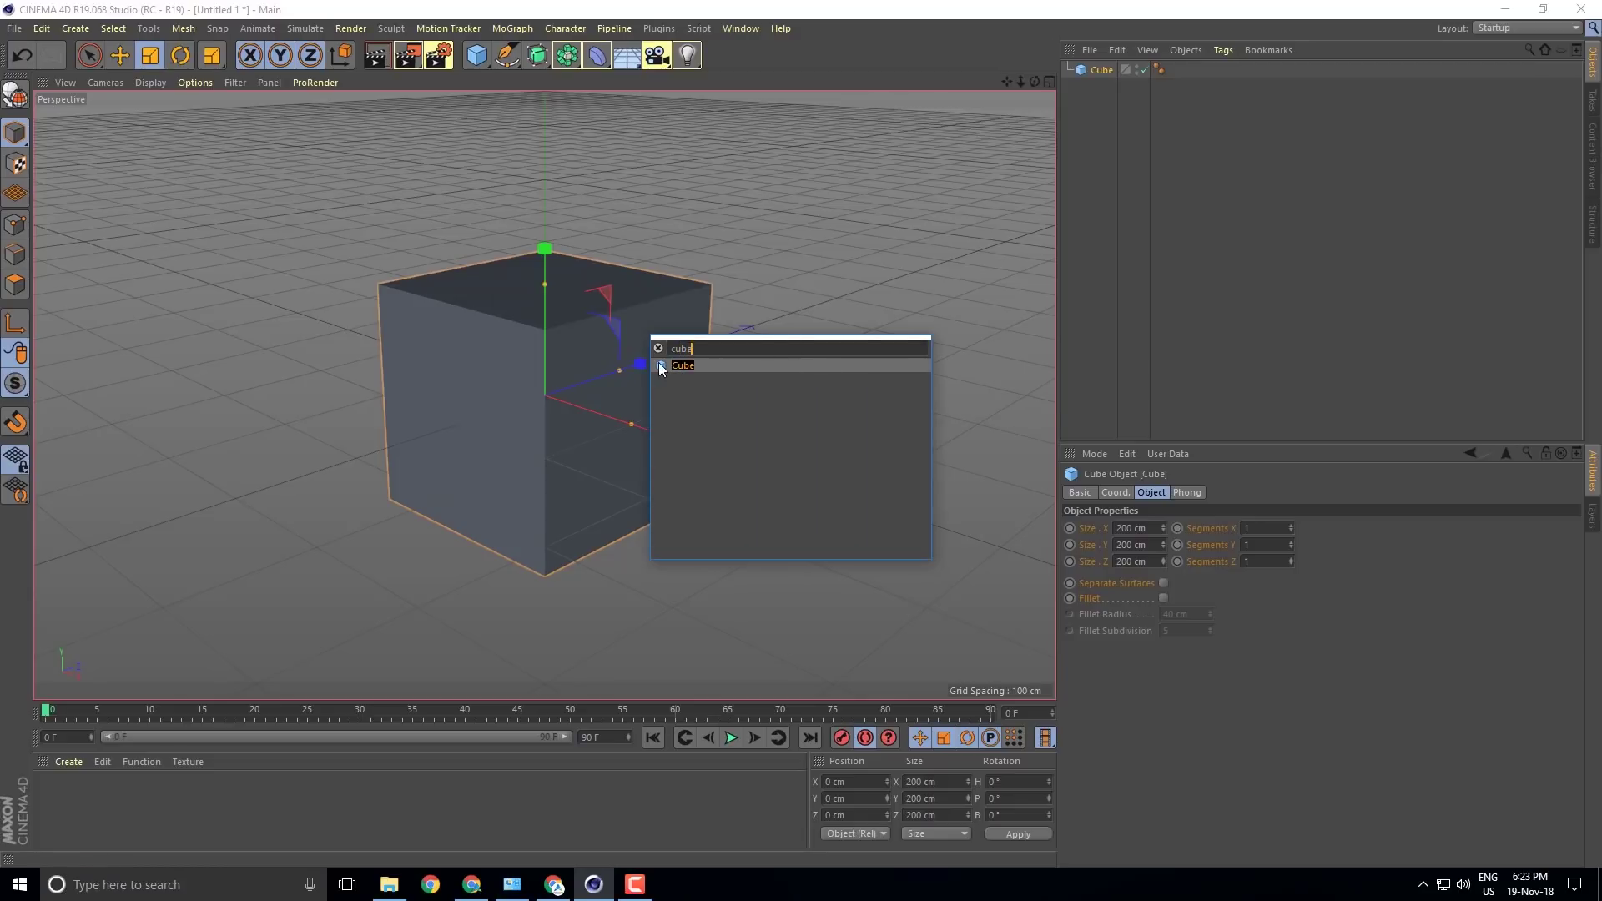
left_click_drag(661, 369, 1046, 58)
left_click(658, 348)
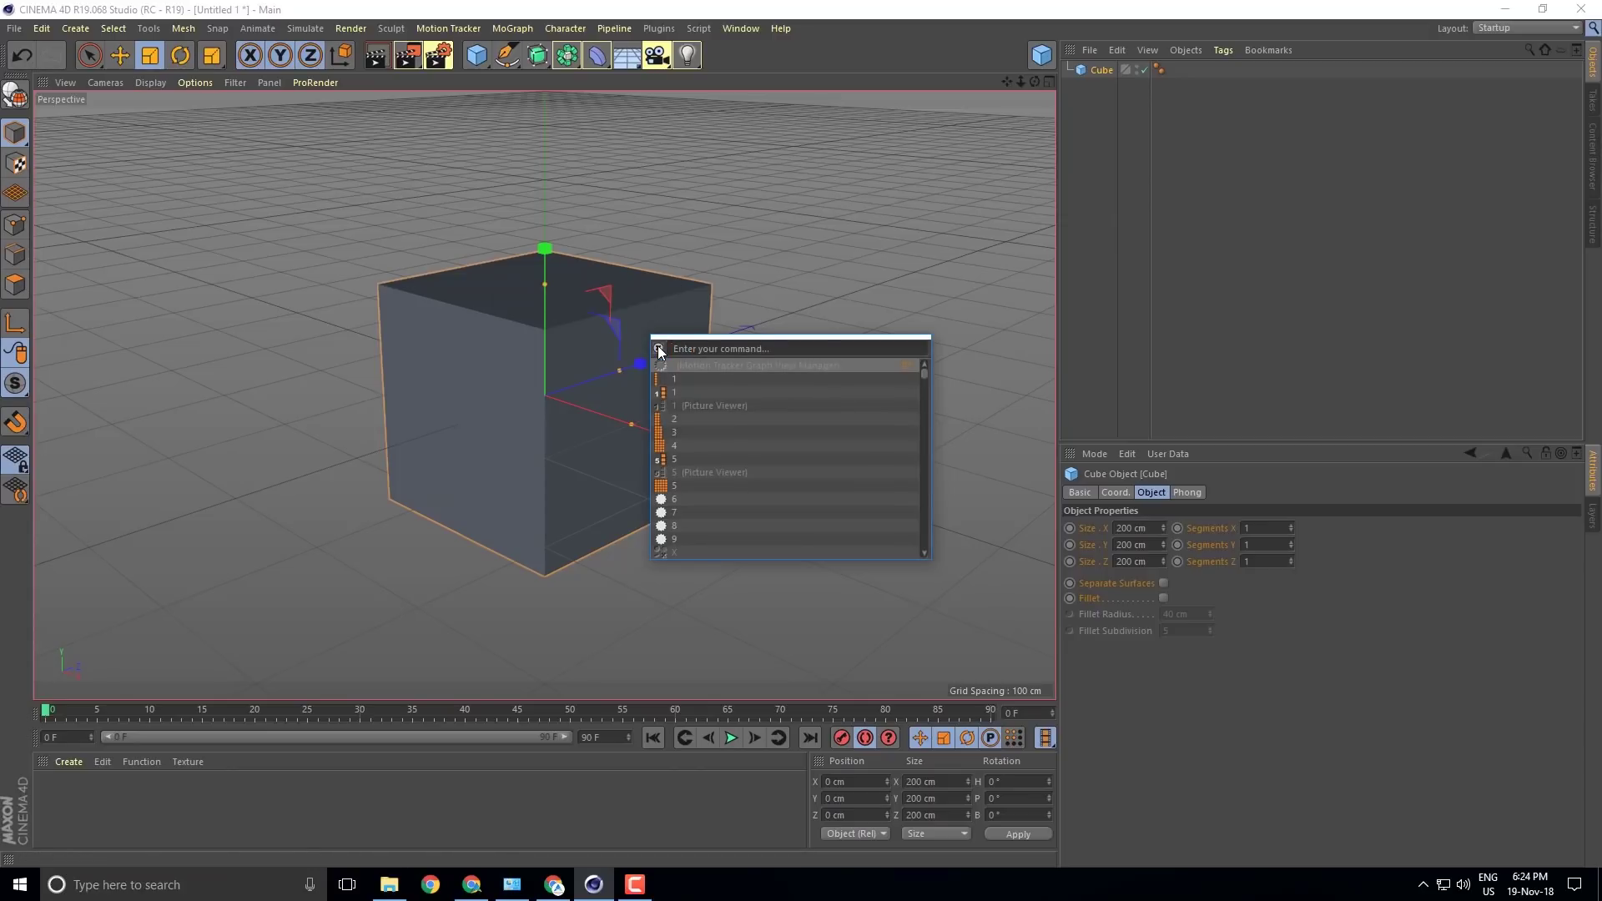
key("Escape")
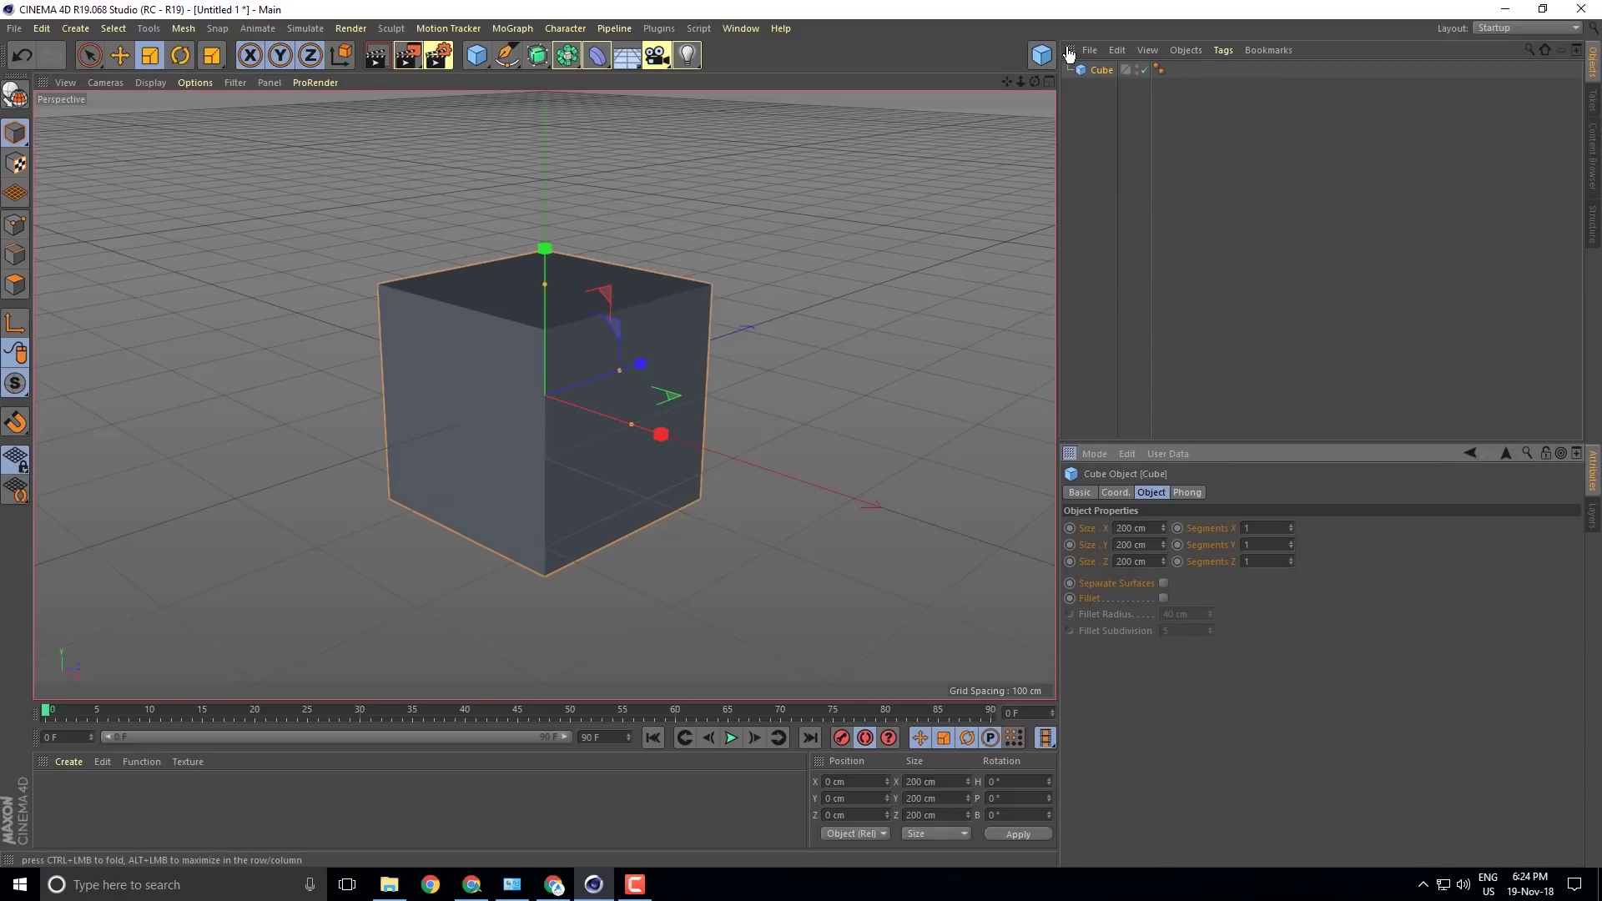
Dock the Object, Attribute and Layer managers together as one tabbed group beside the viewport.
left_click_drag(1068, 51, 1070, 461)
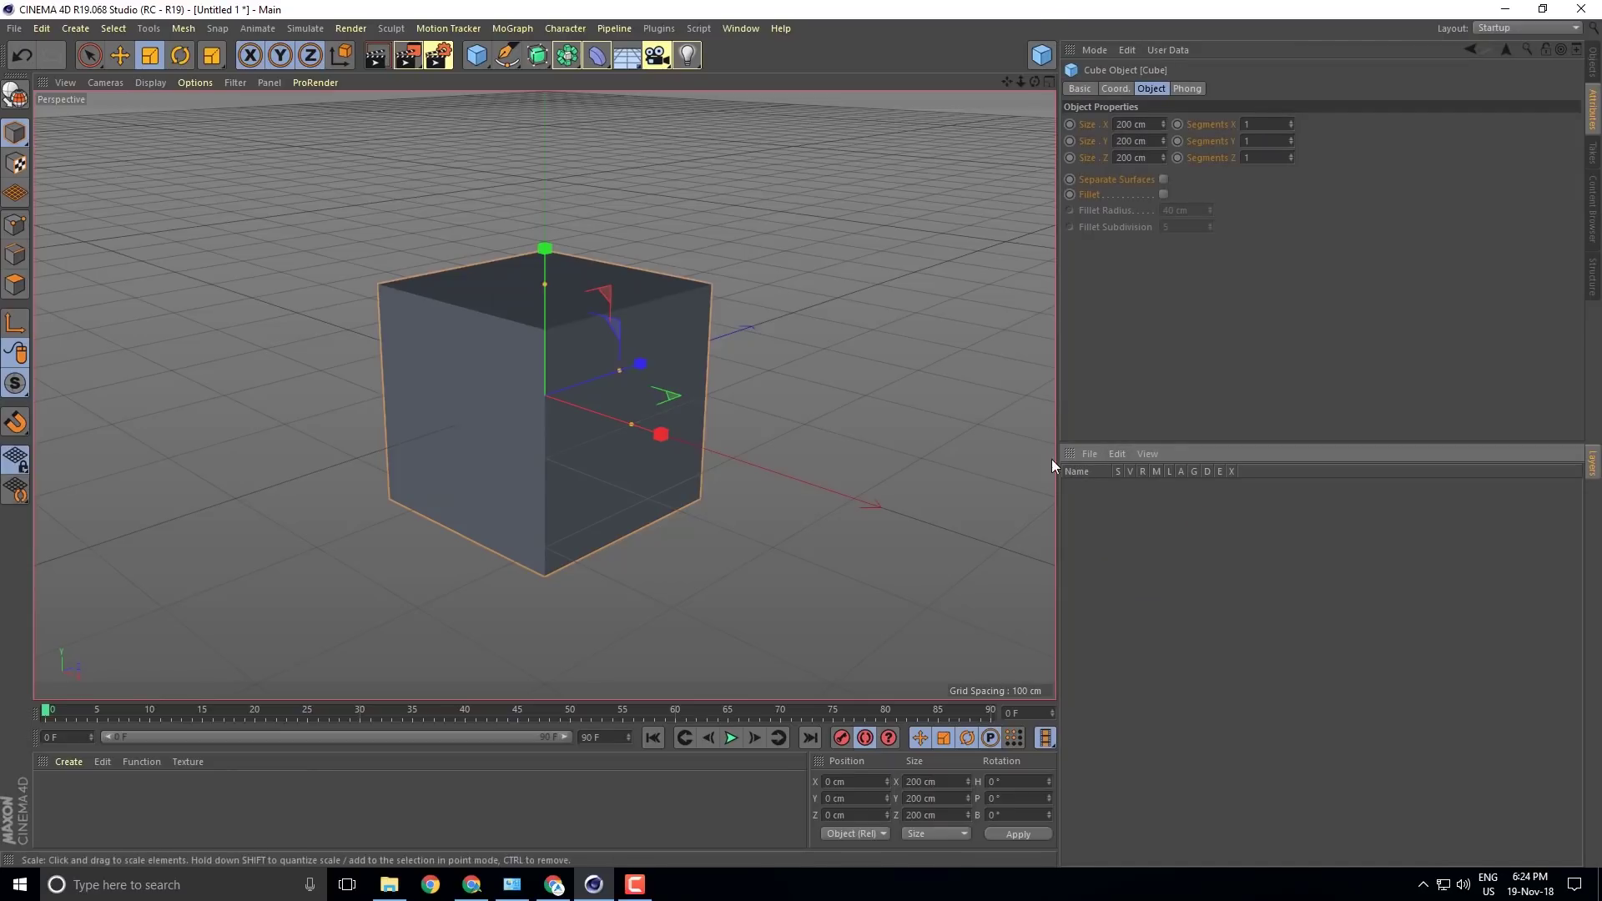
left_click_drag(1071, 455, 1066, 453)
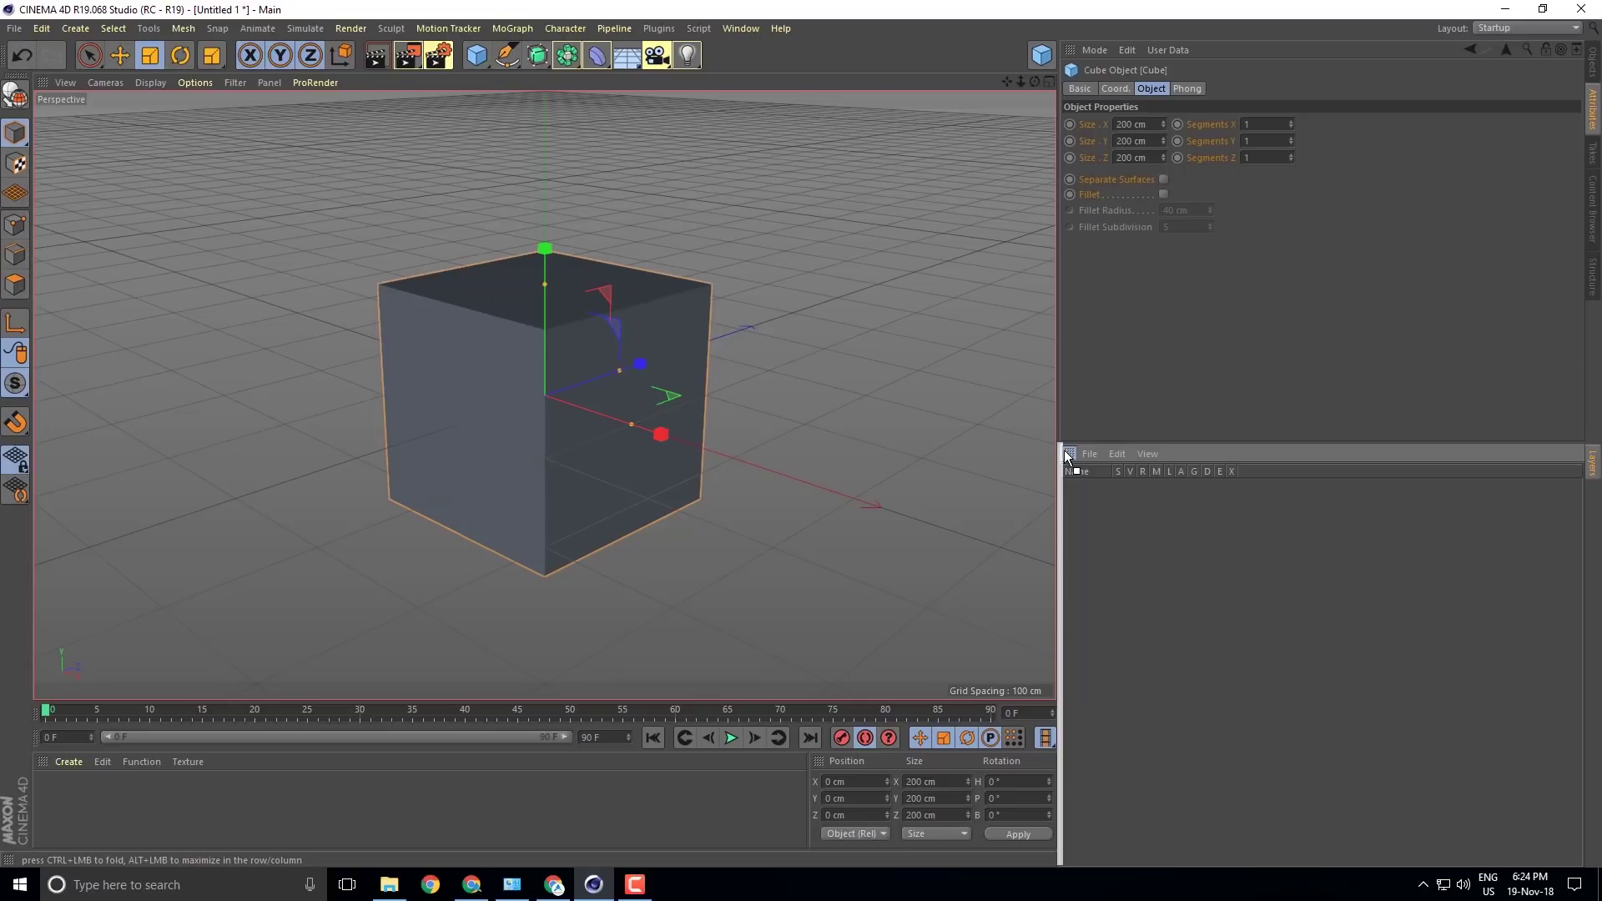
left_click_drag(1066, 452, 885, 98)
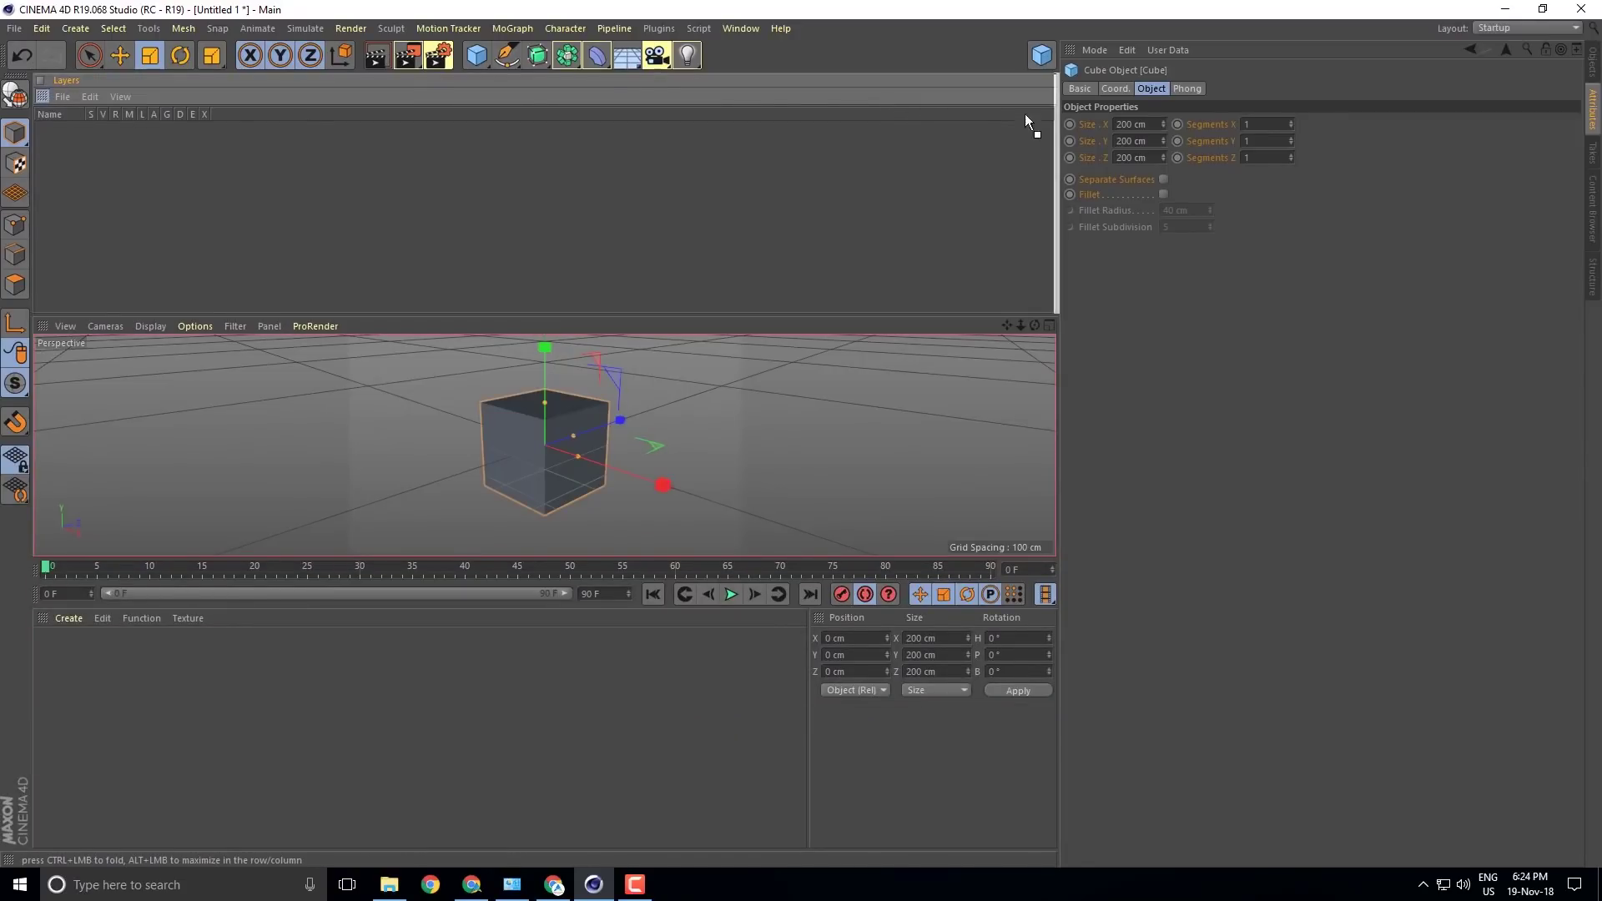
key("ctrl+z")
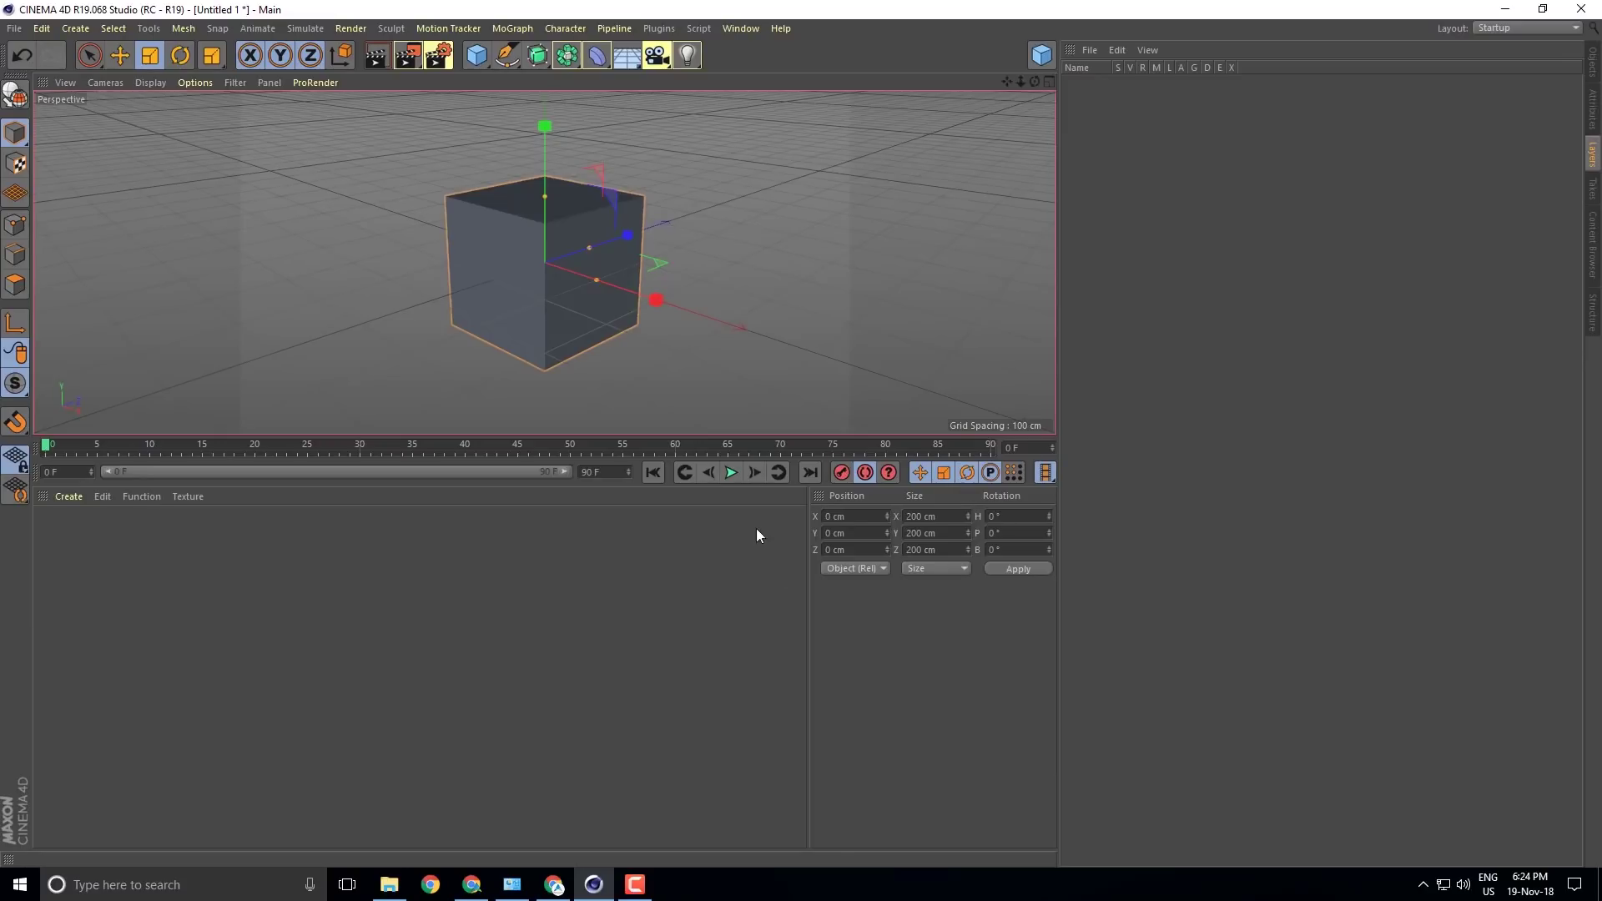
Enlarge the viewport downward over the timeline and material area, and show the cube's attributes in the tabbed group.
left_click_drag(776, 435, 756, 647)
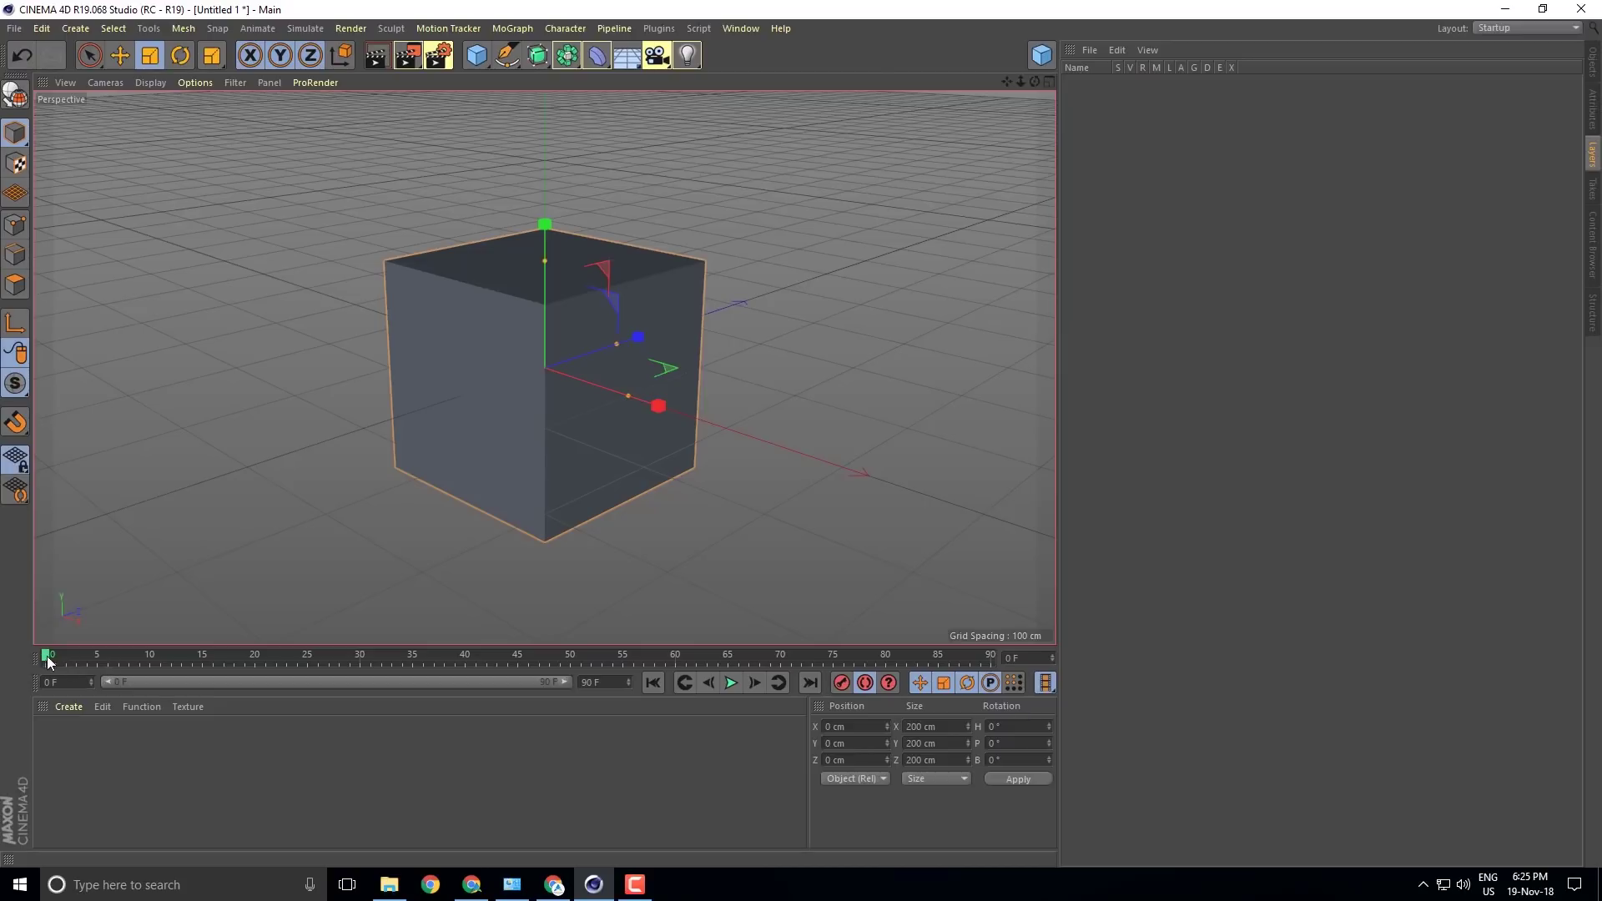
left_click_drag(254, 659, 0, 710)
left_click(1594, 109)
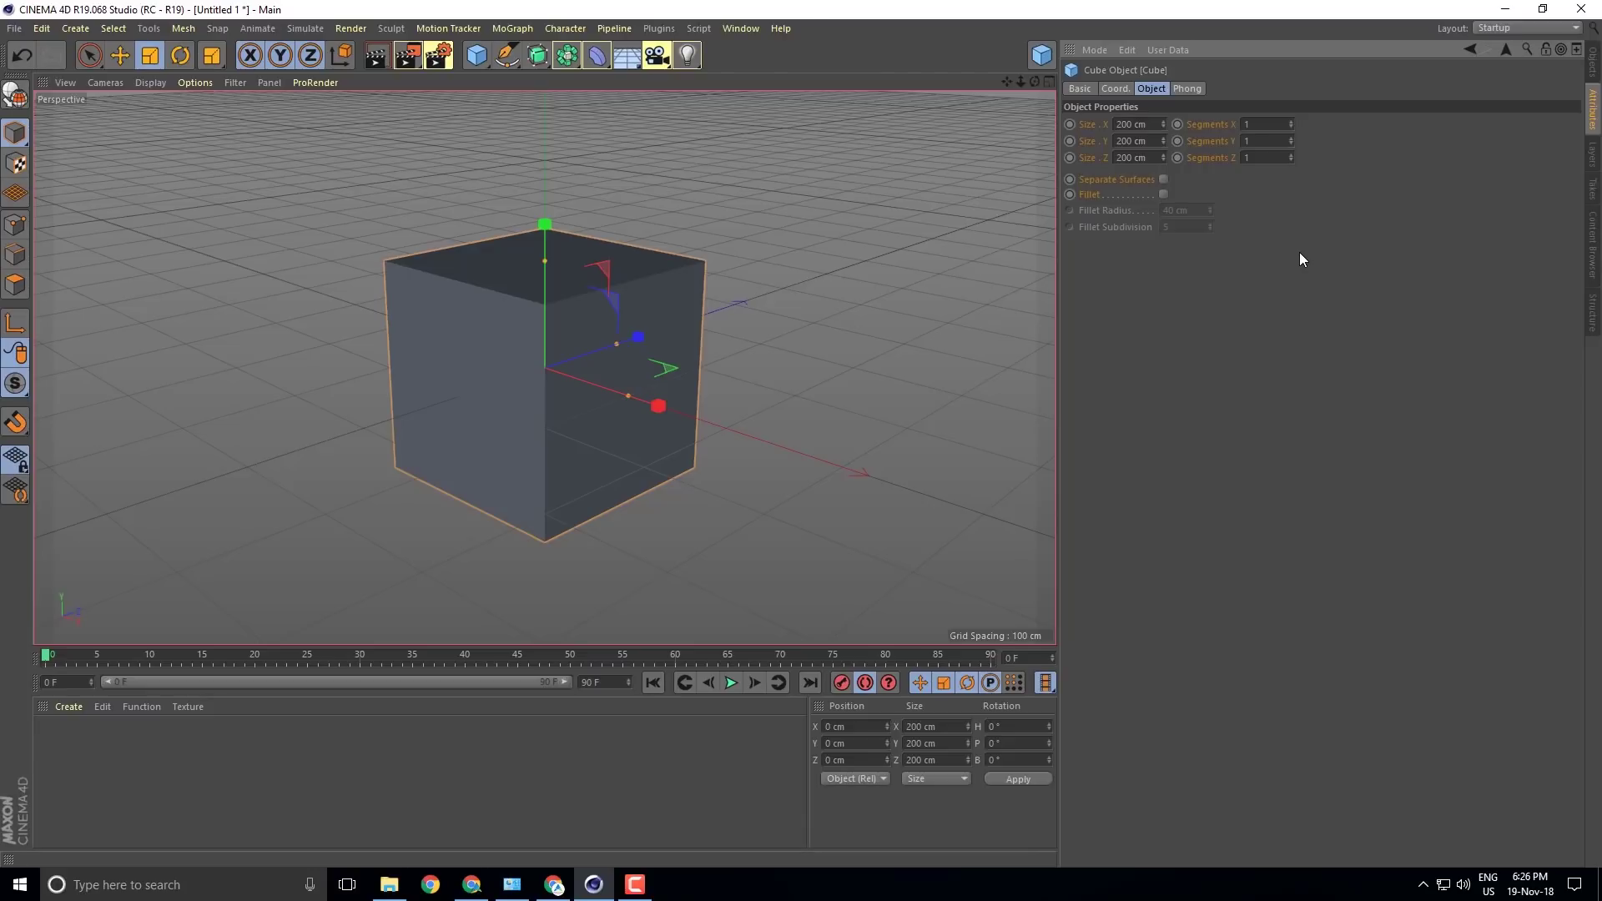
Save the customized interface as a new layout named tca.
left_click(741, 29)
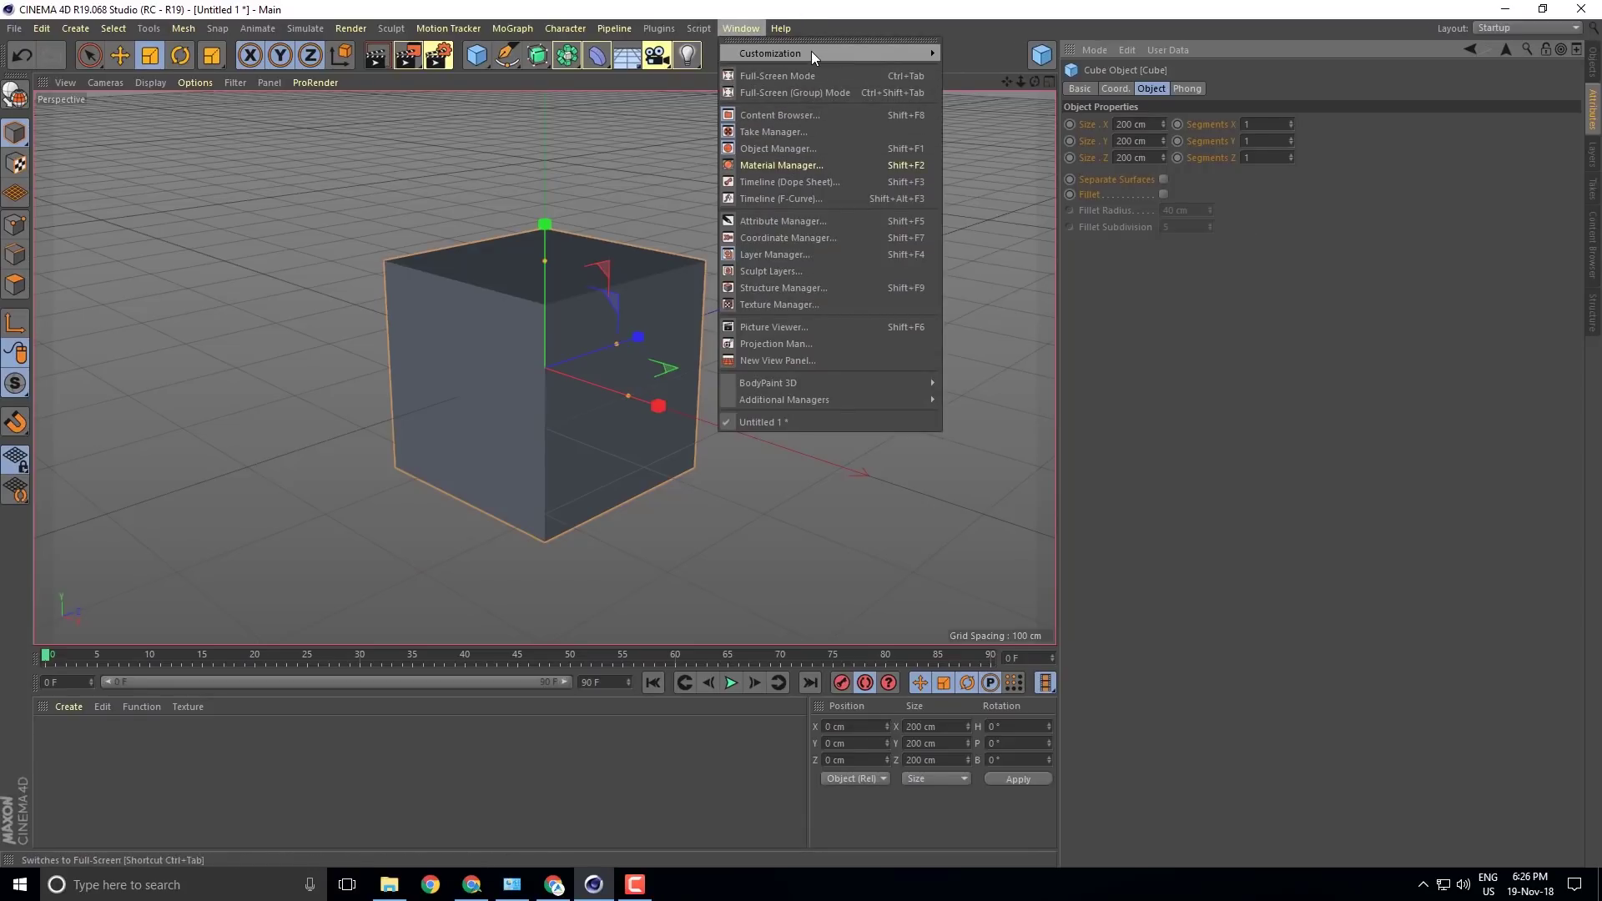
mouse_move(811, 50)
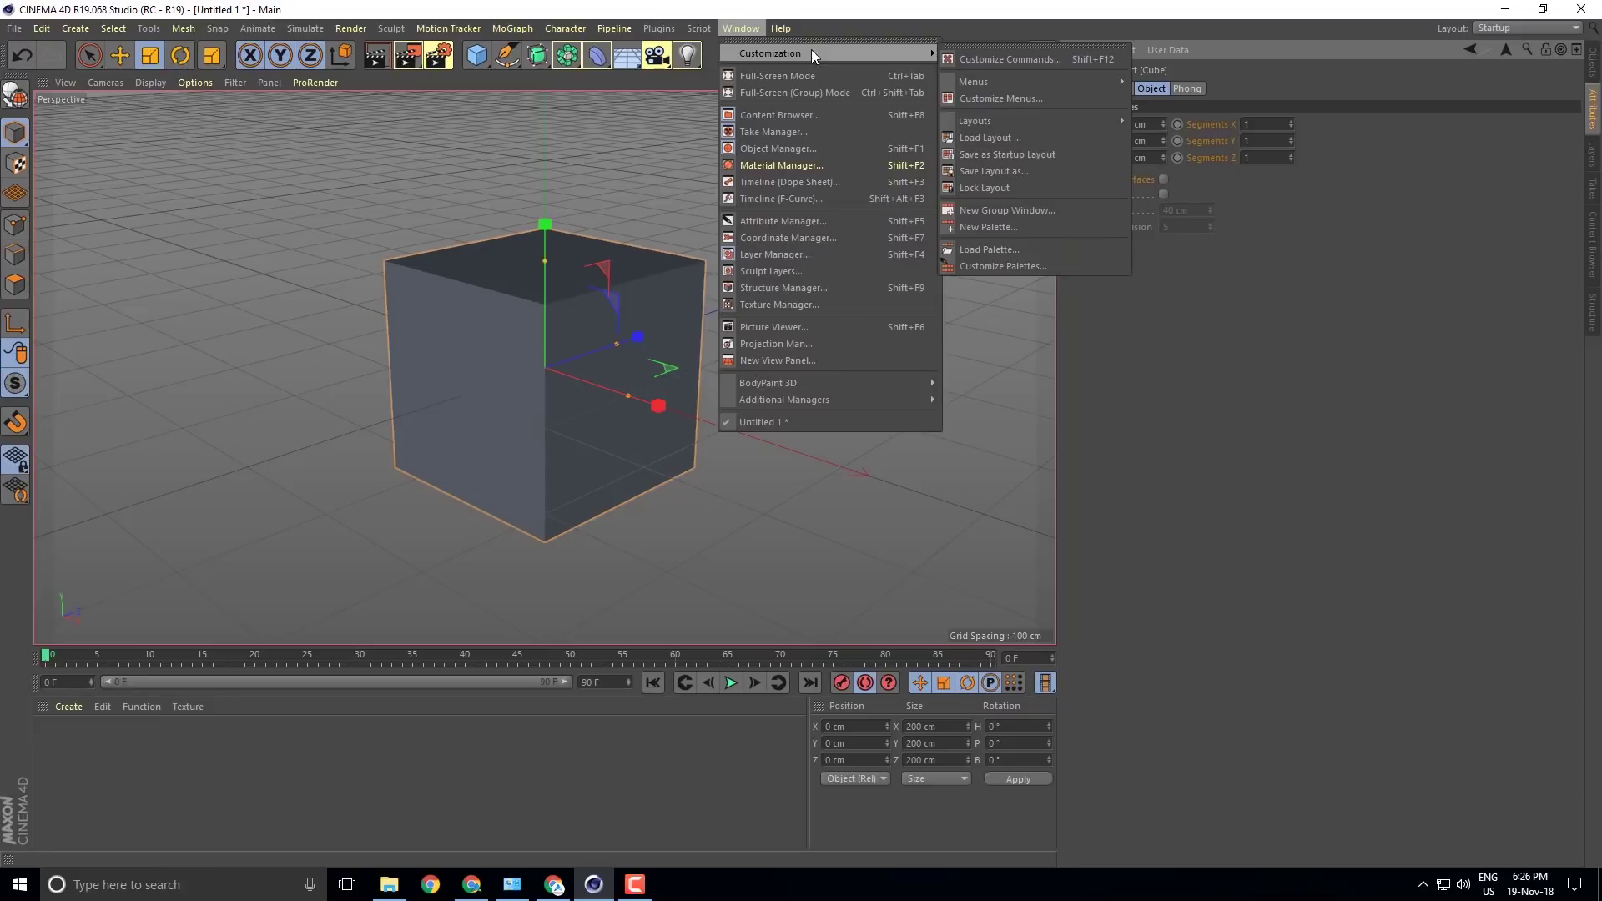
left_click(1038, 169)
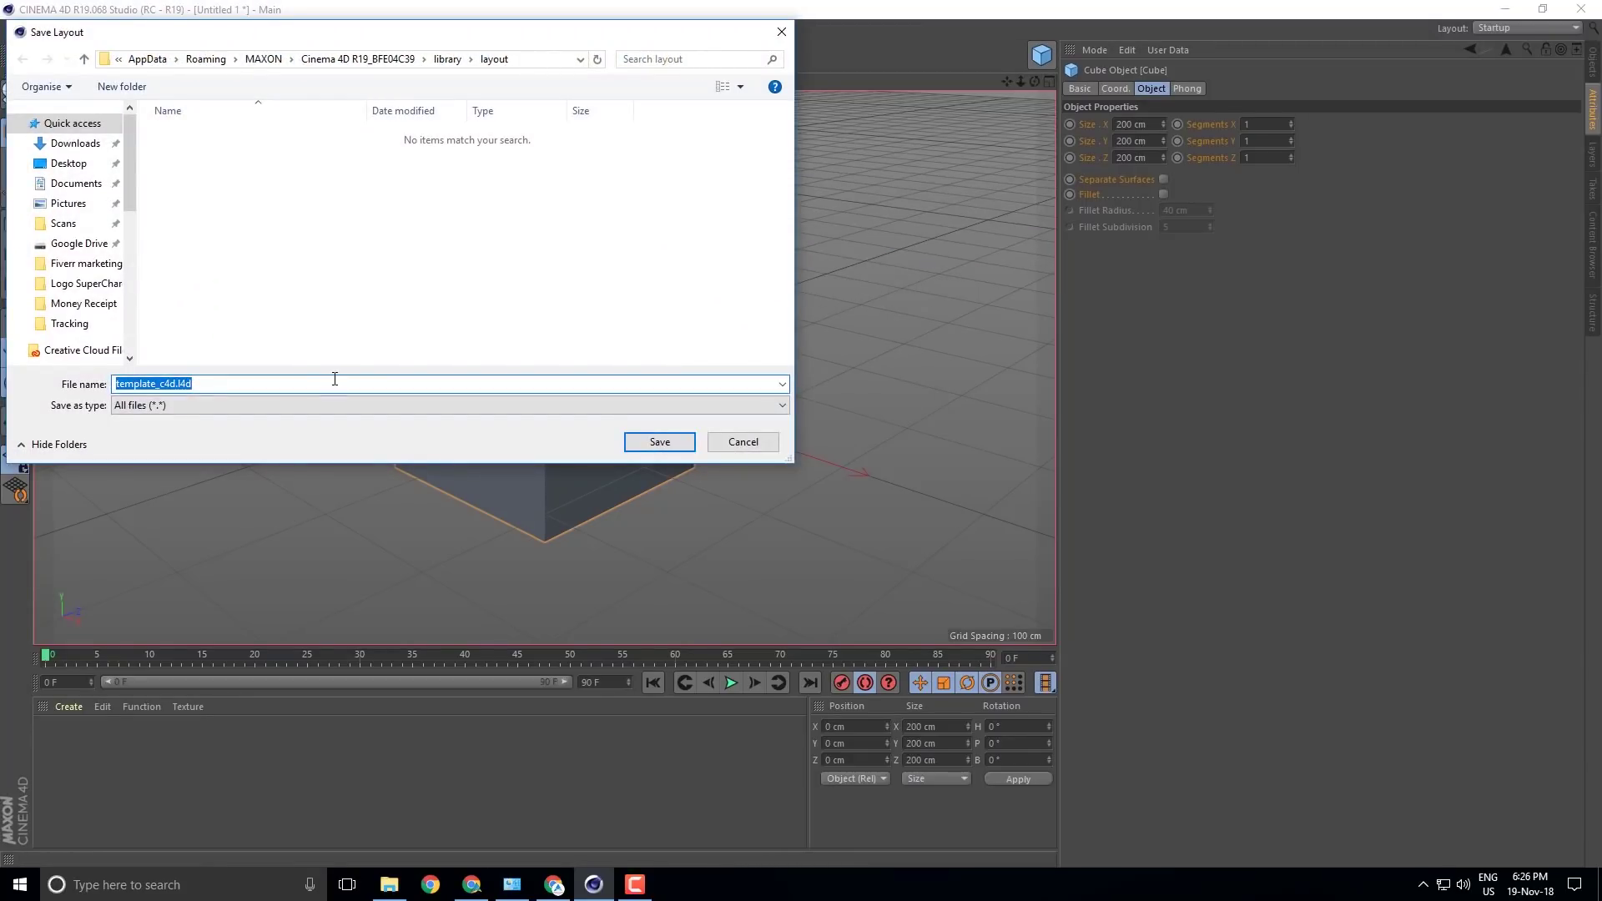
type("tca")
left_click(657, 441)
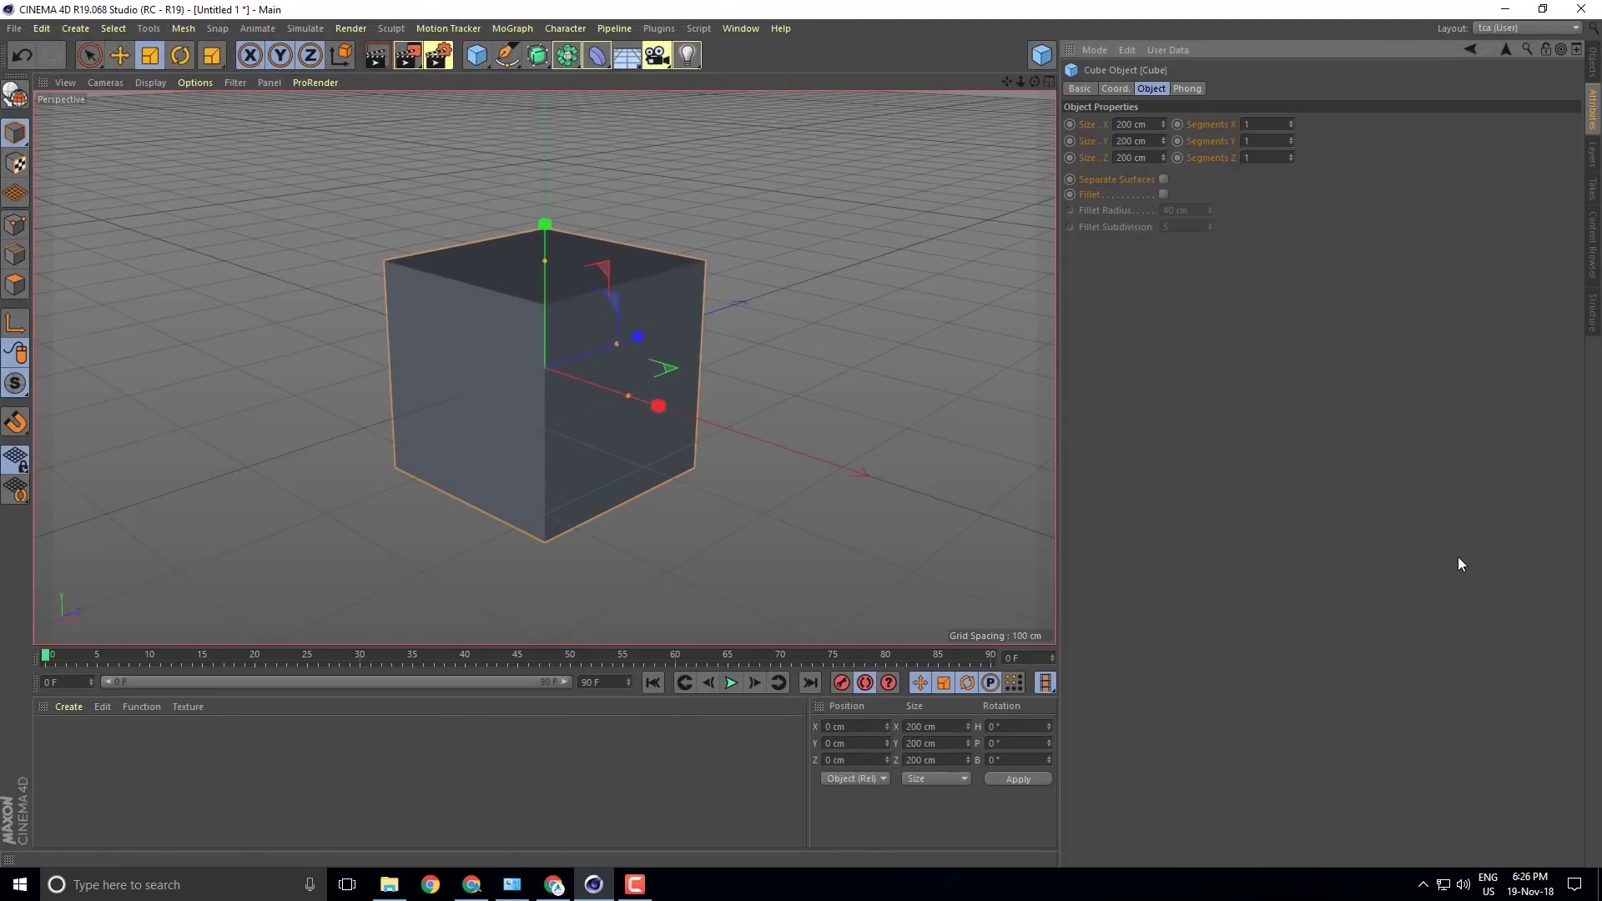
Switch the interface layout to Standard, back to tca (User), and return to Standard.
left_click(1505, 27)
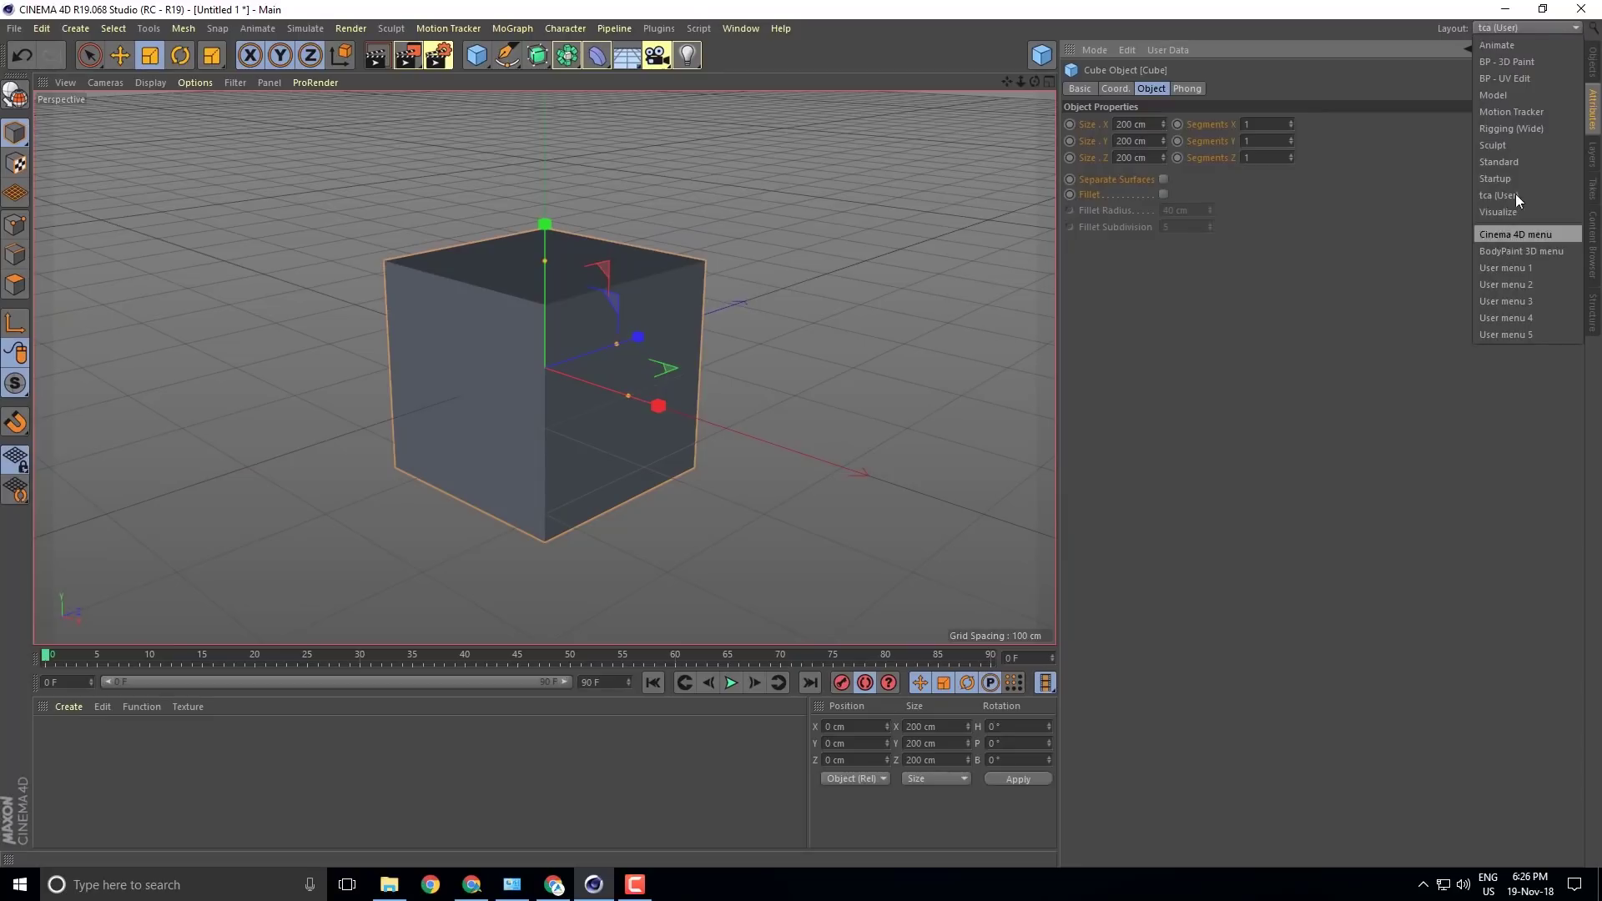
left_click(1519, 163)
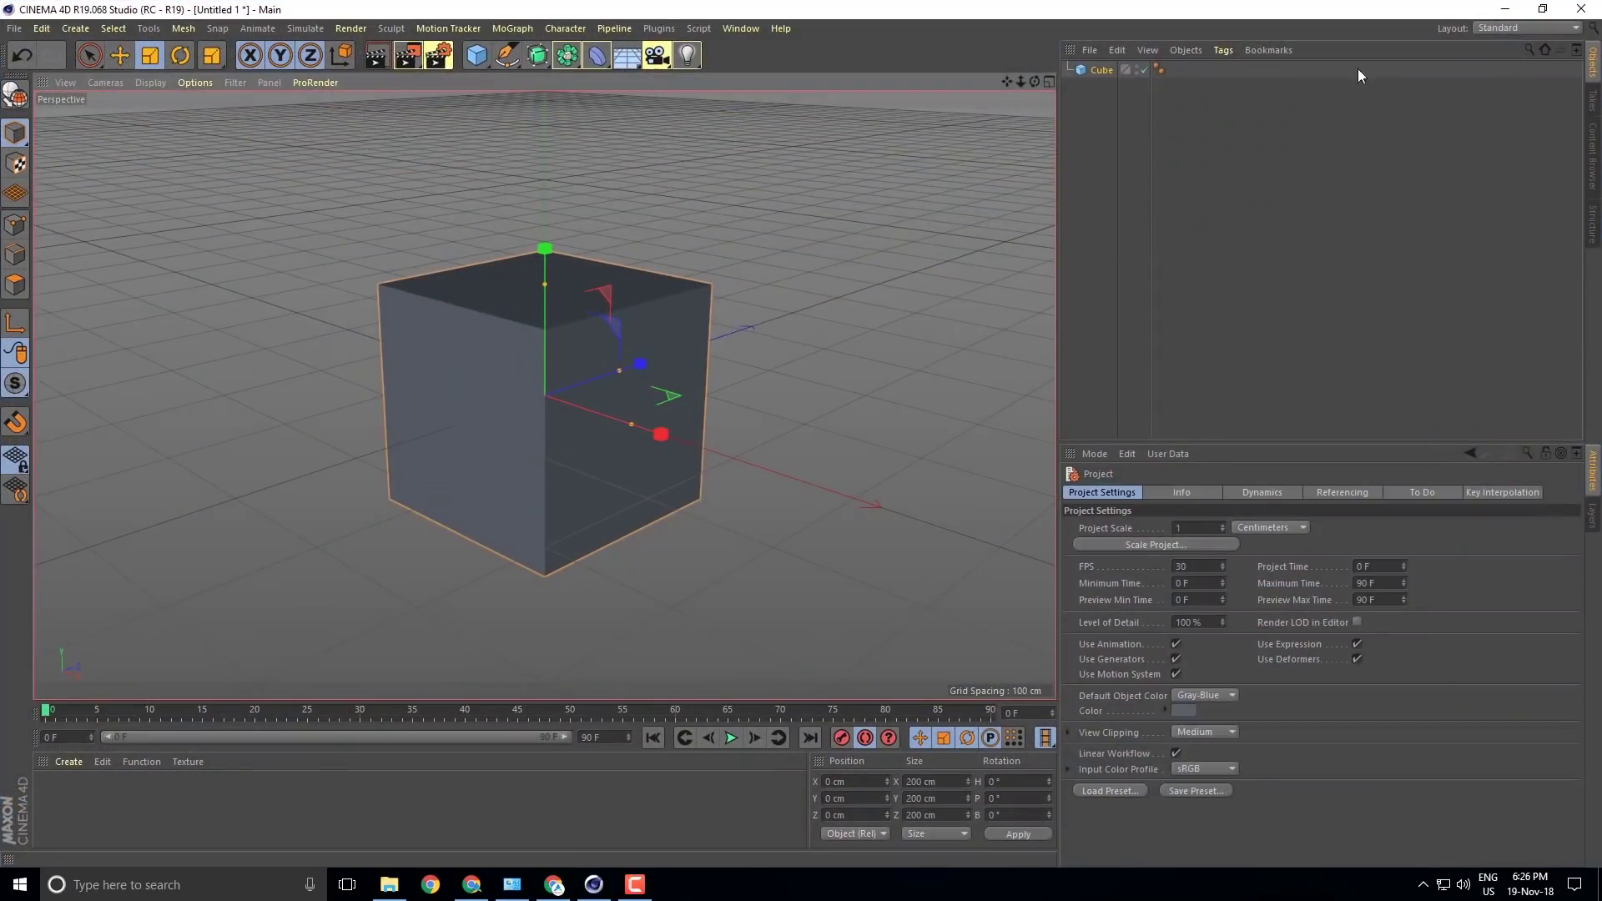
left_click(1533, 29)
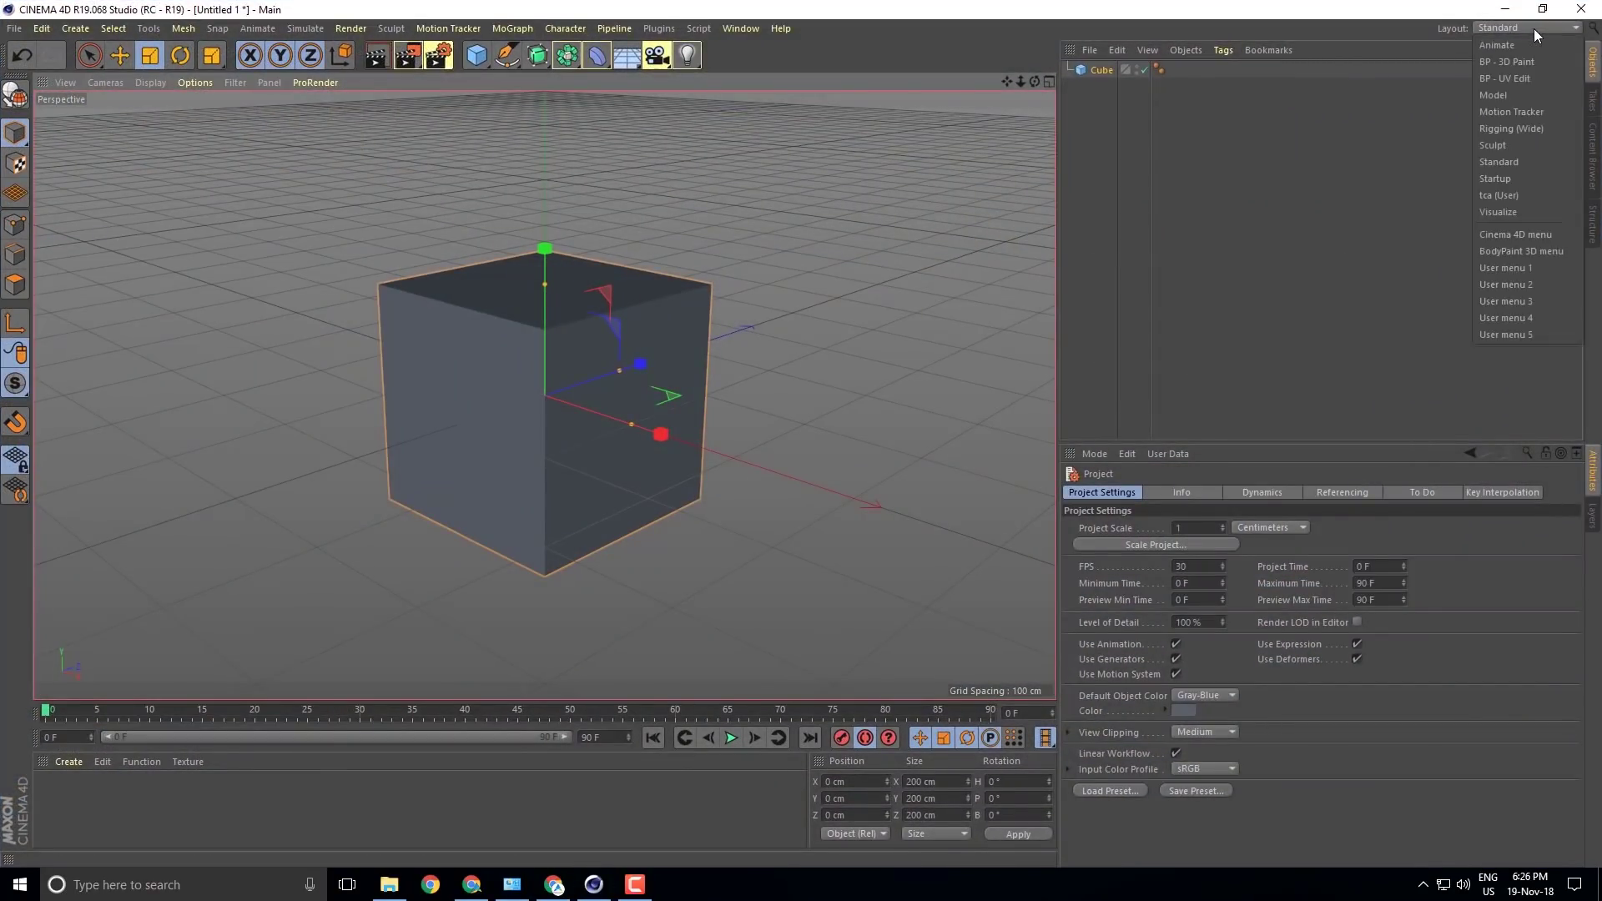
left_click(1523, 195)
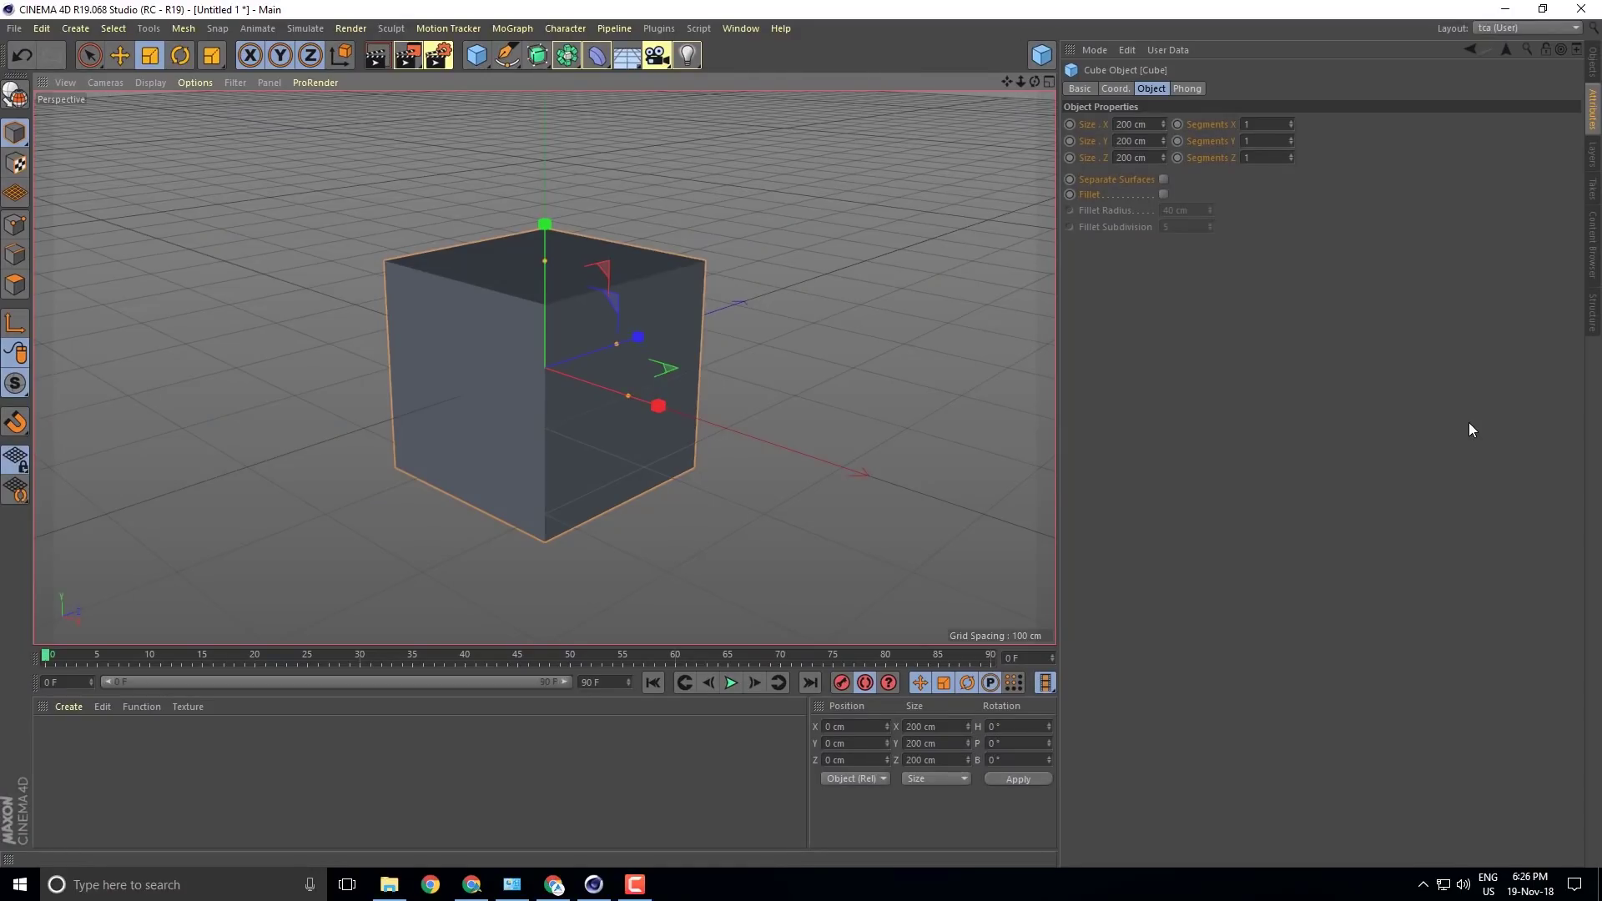
left_click(1514, 32)
left_click(1530, 160)
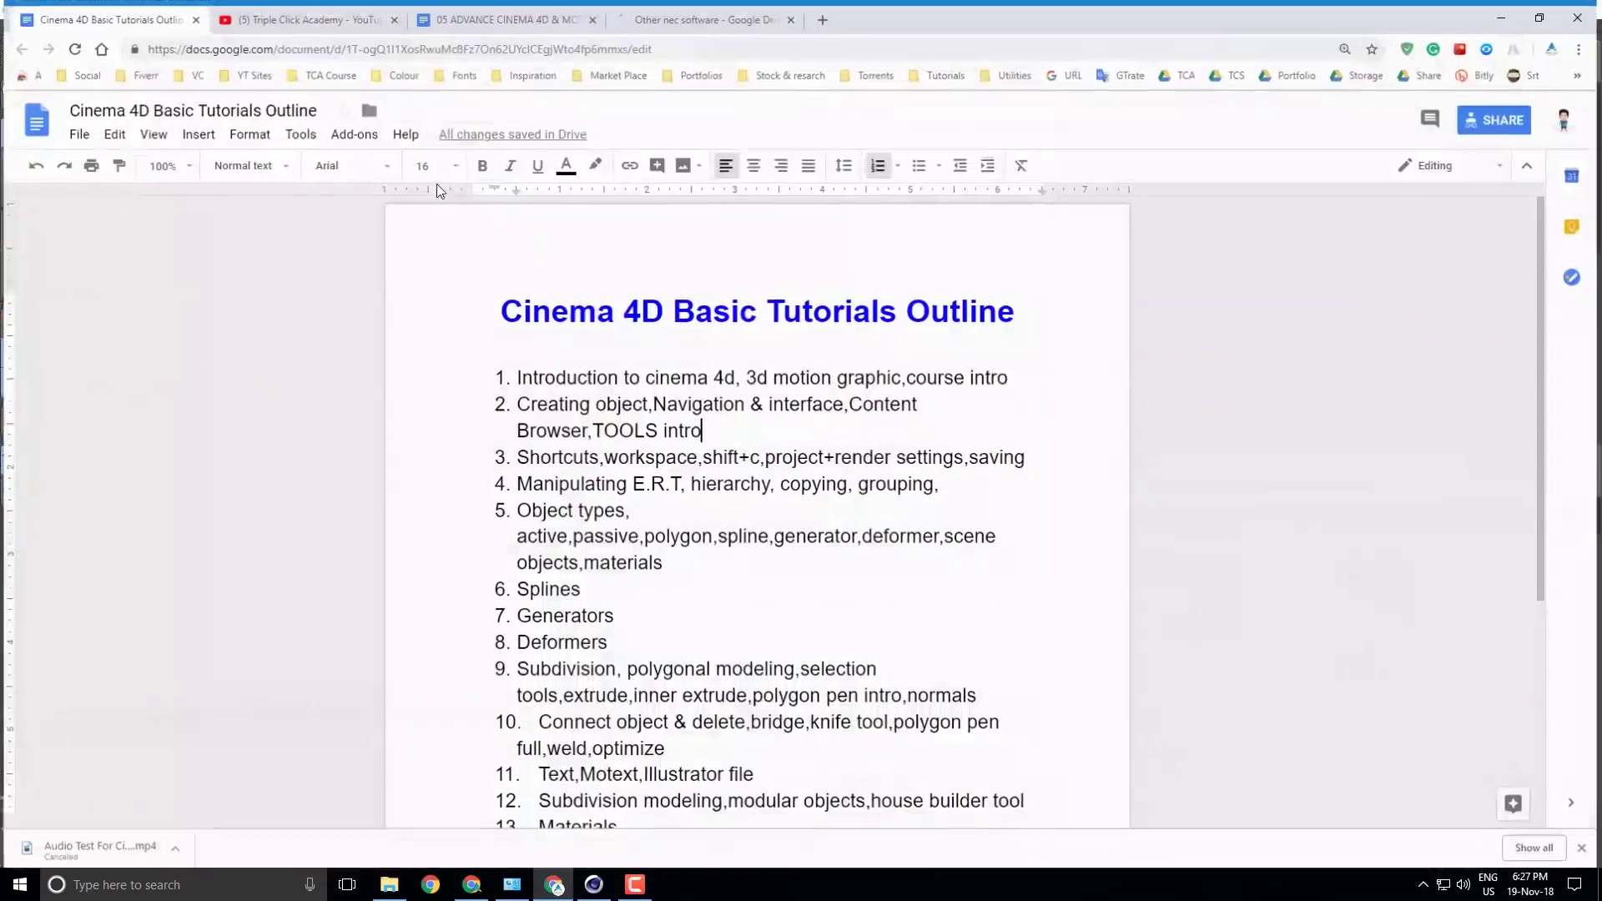
Return to Cinema 4D from the browser outline, reselect the cube and display the project settings.
left_click(1505, 12)
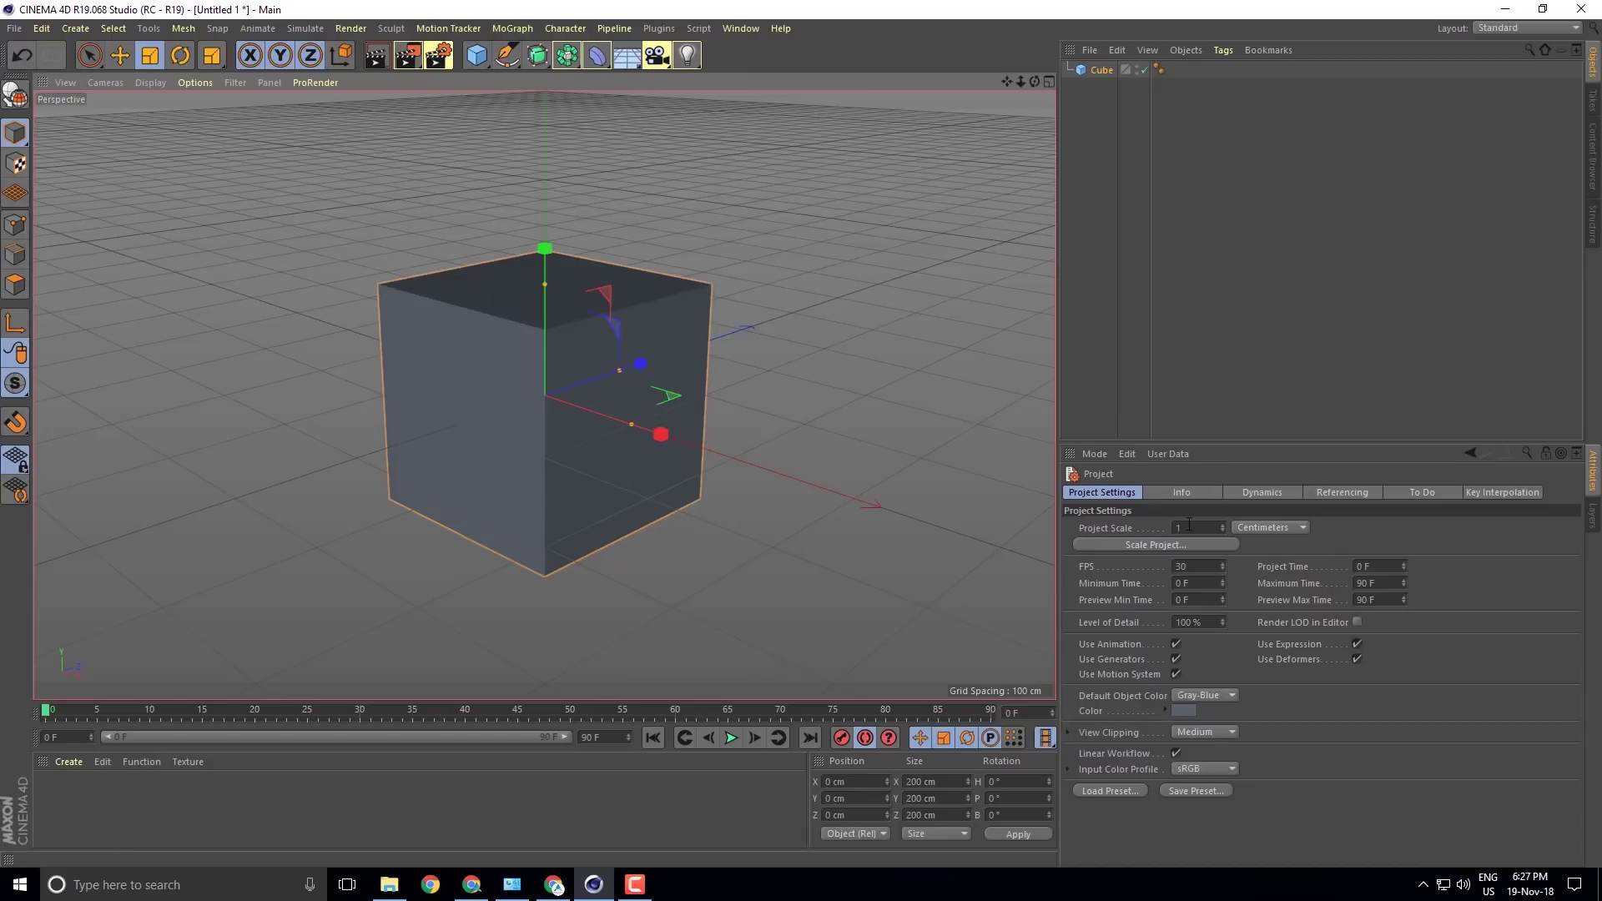
left_click(883, 342)
left_click(600, 389)
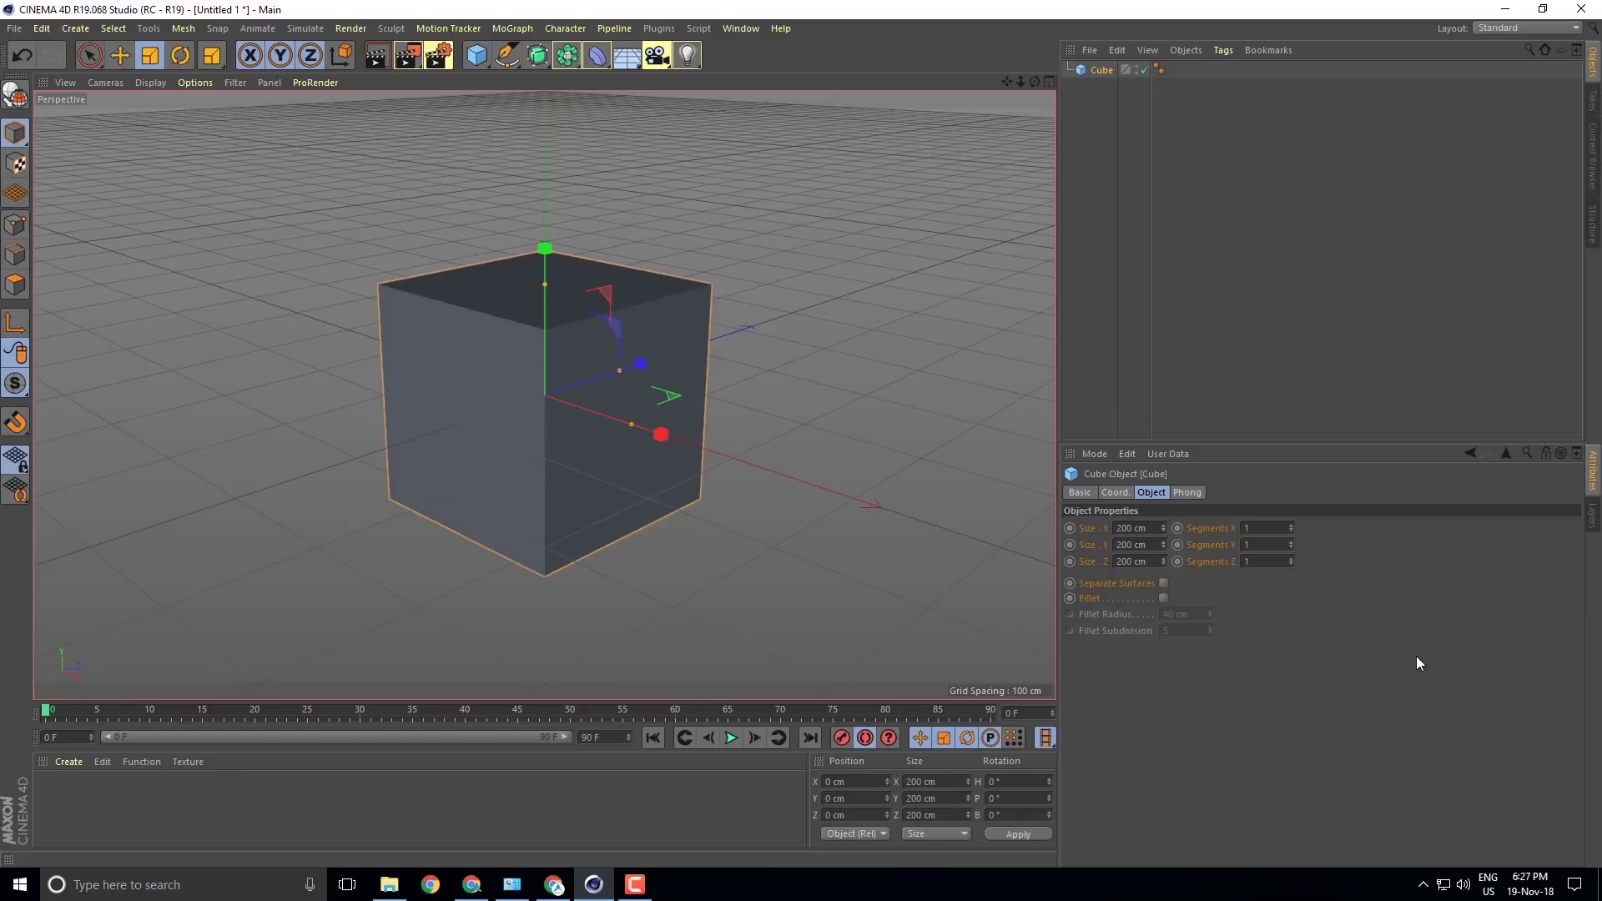
key("ctrl+d")
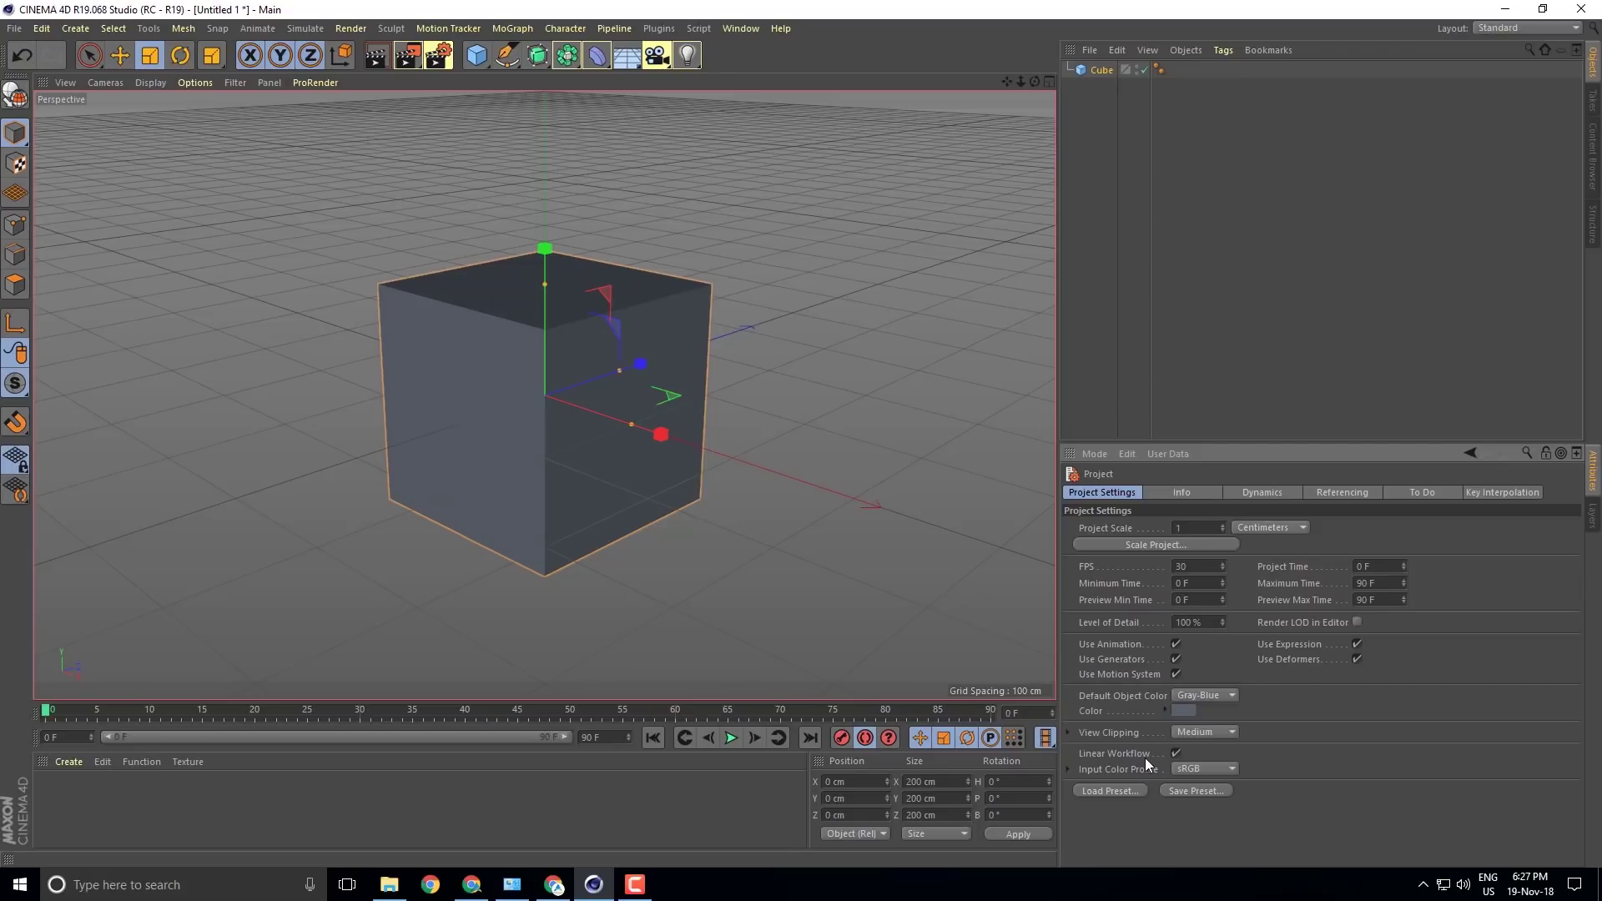
Examine the project's View Clipping options and its General and Expert dynamics settings.
left_click(1201, 732)
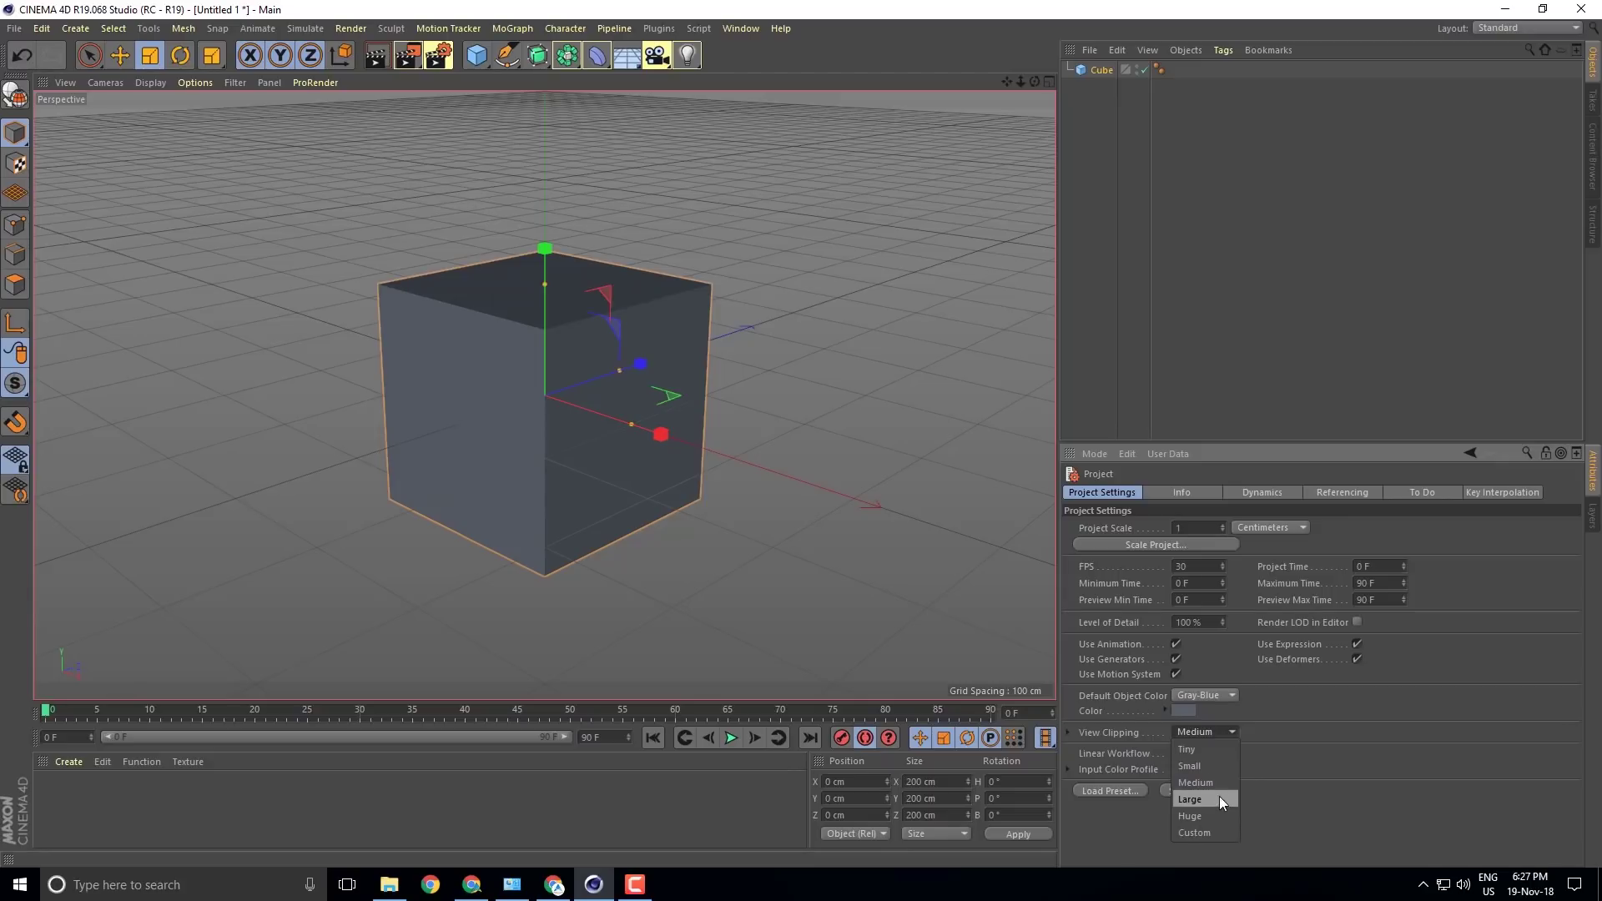
left_click(1286, 852)
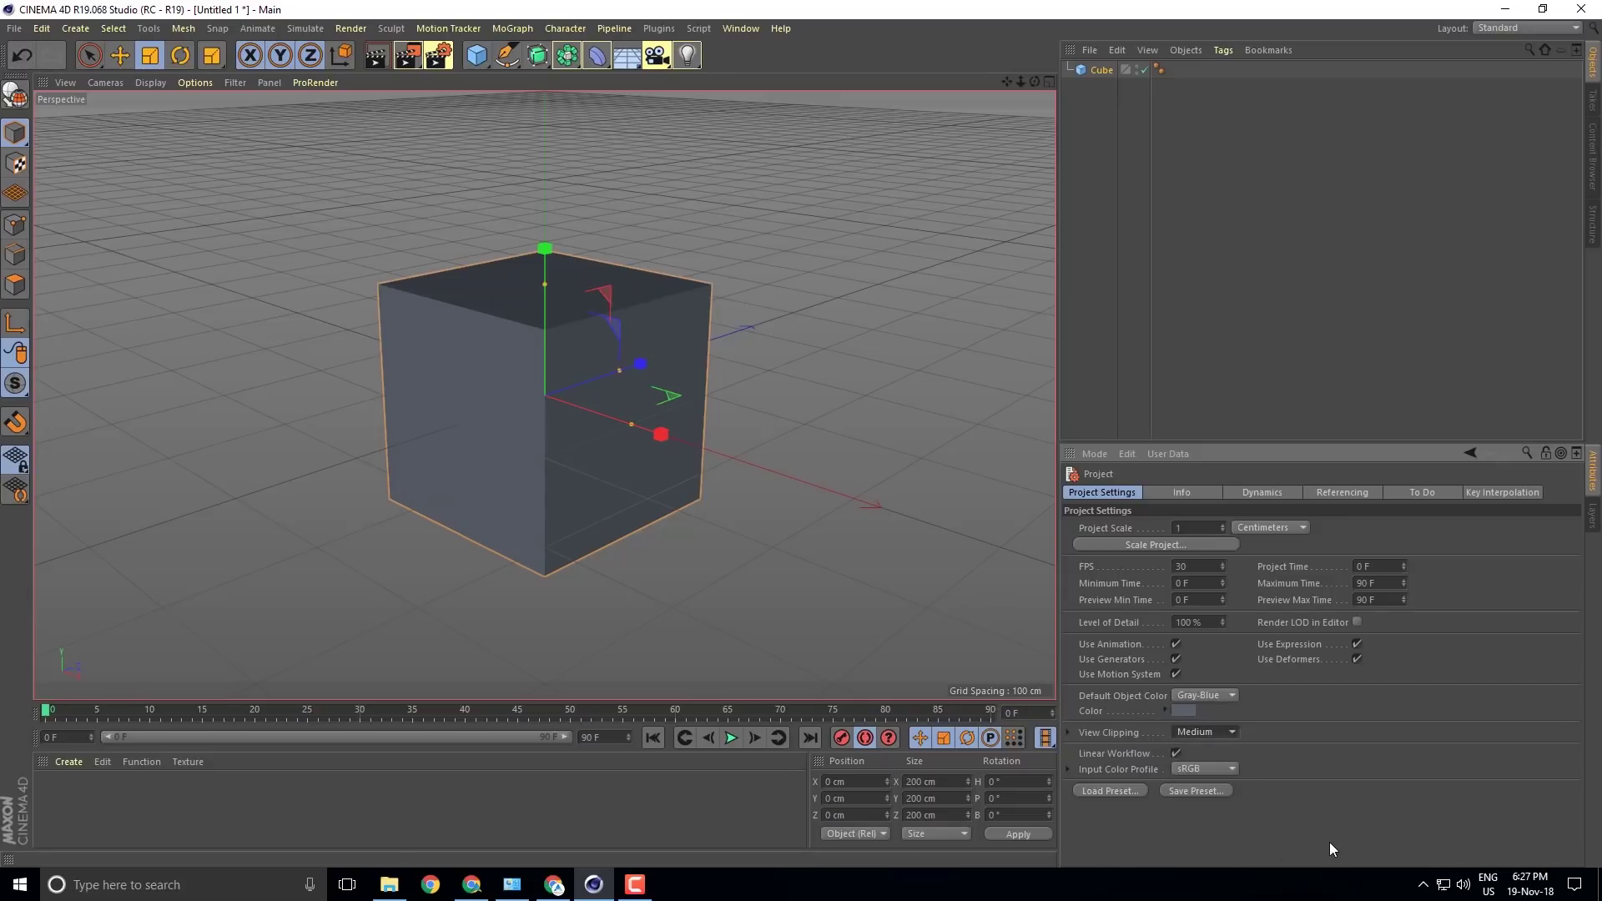
left_click(1278, 493)
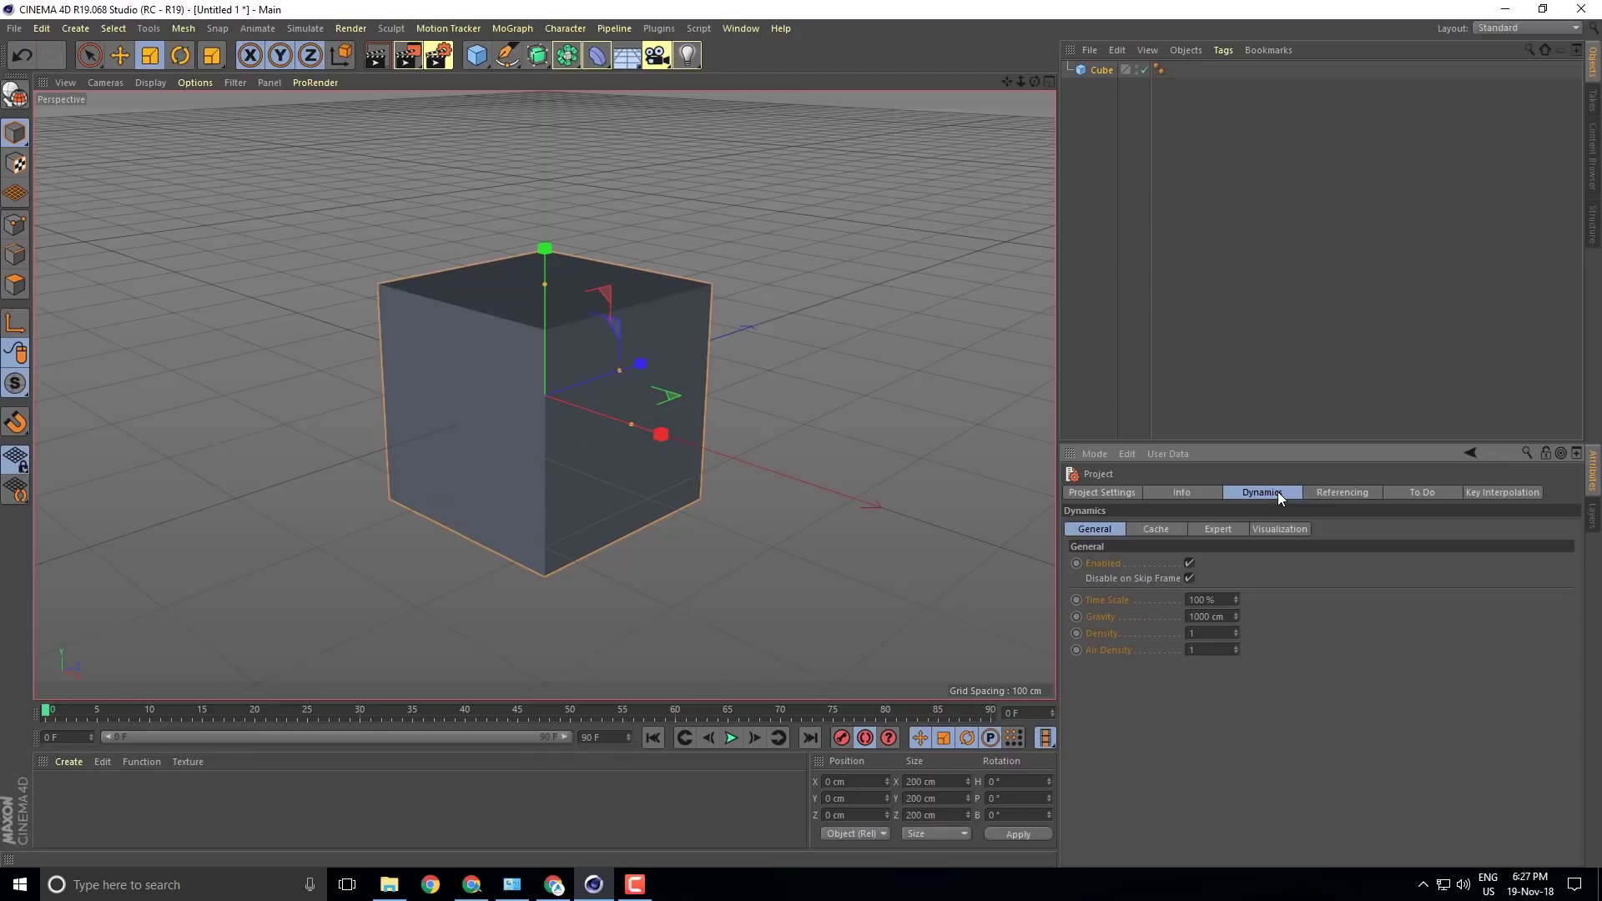
left_click(1217, 529)
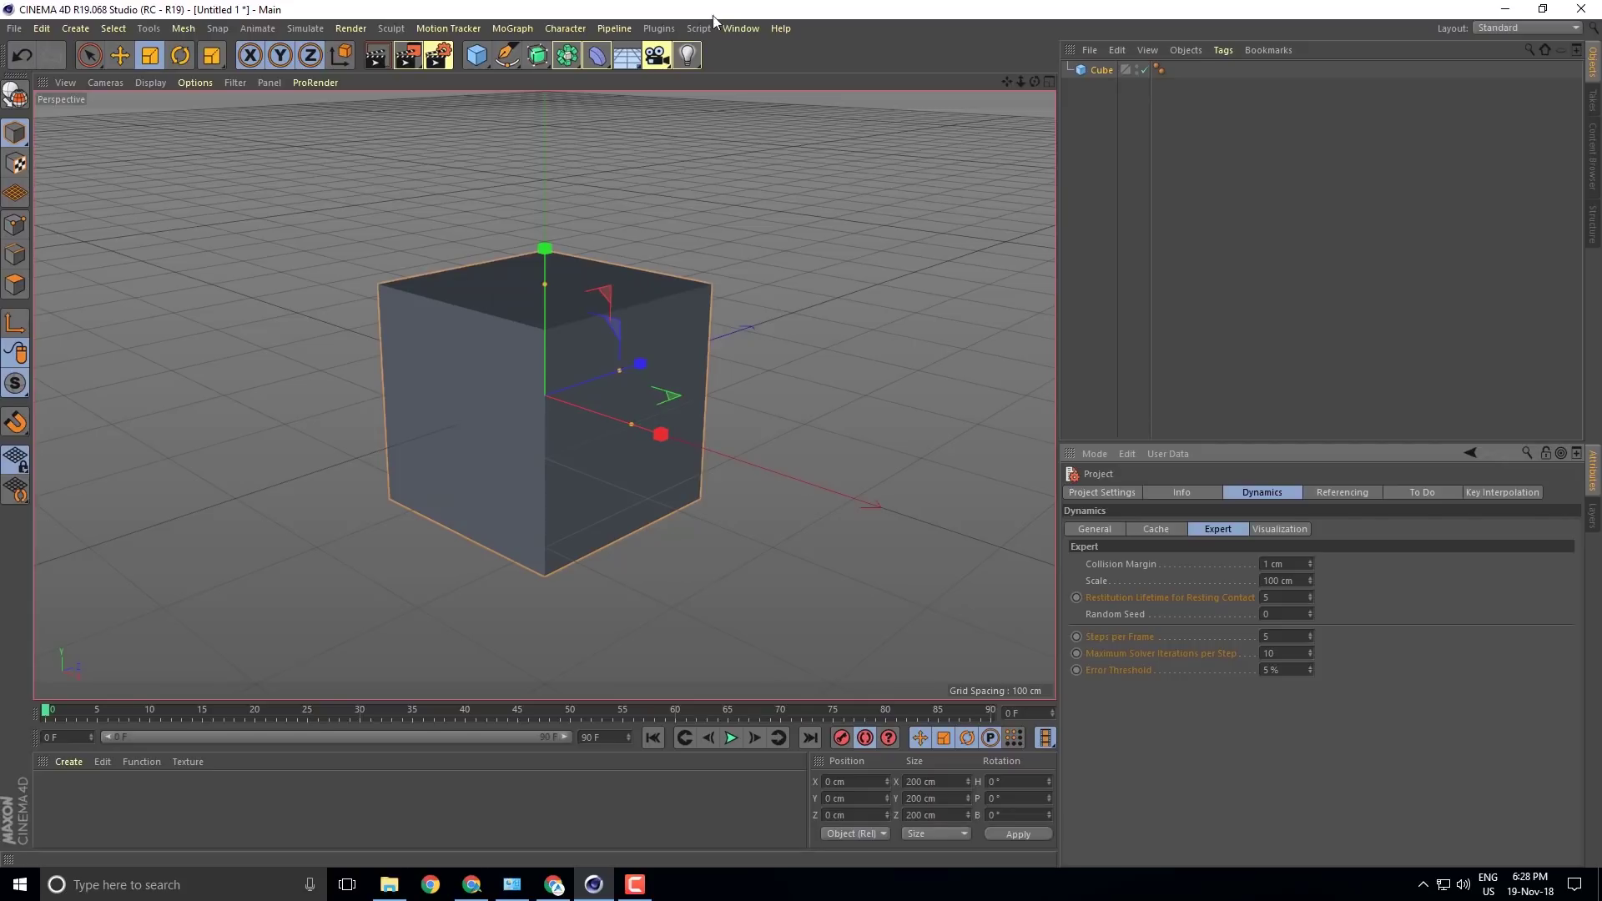
Display the render settings and examine the available output size presets, including those for film and video.
left_click(444, 58)
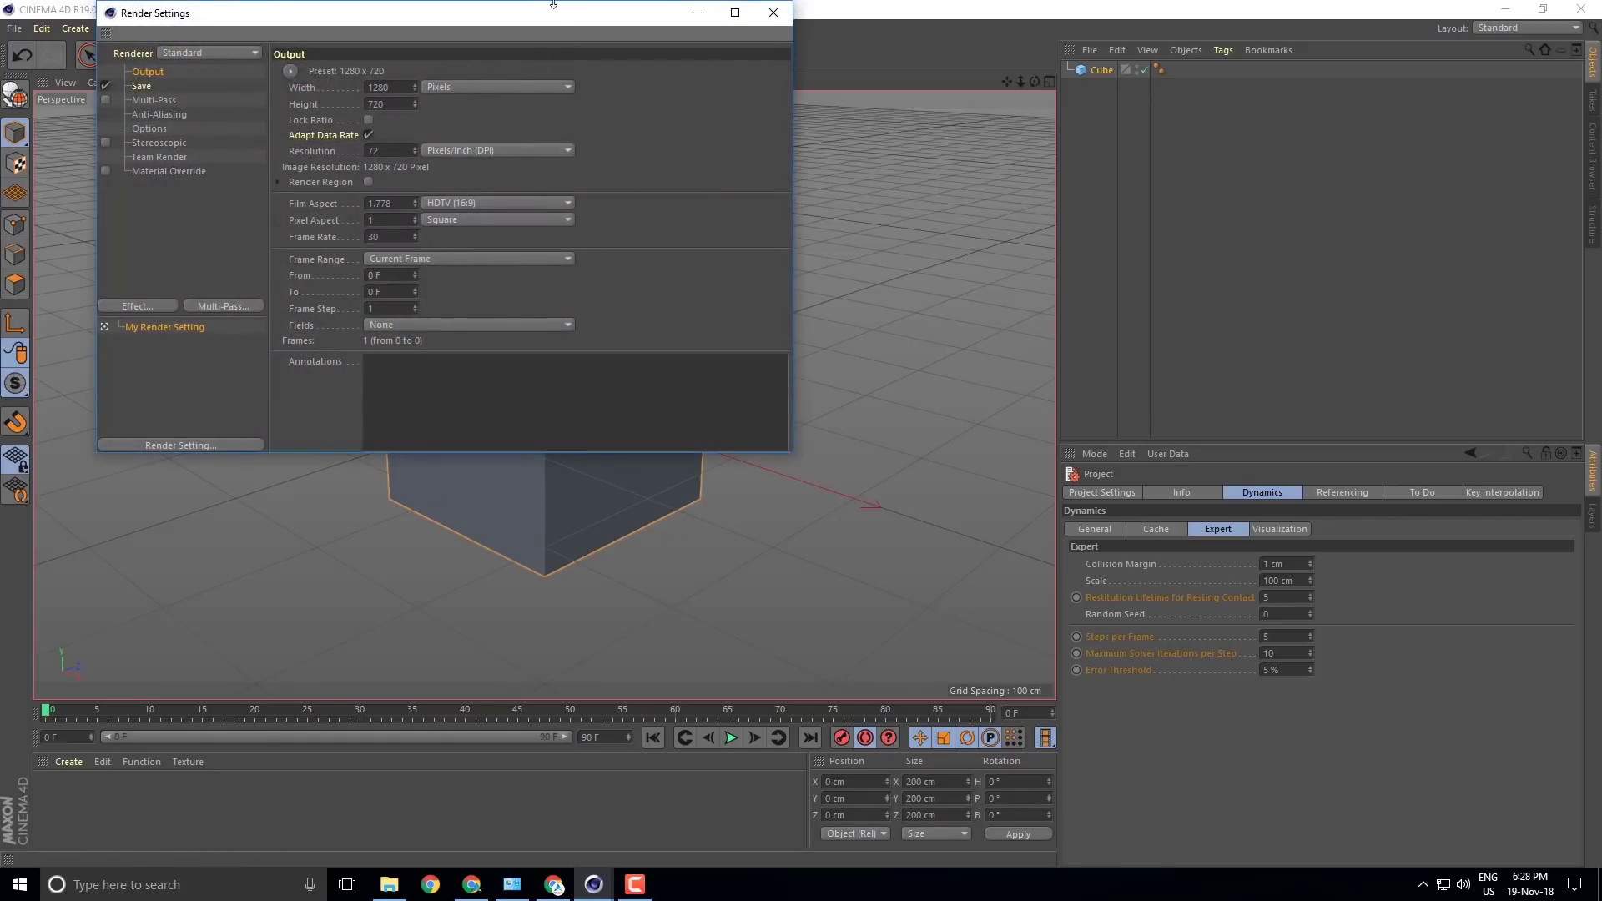
left_click_drag(558, 14, 807, 146)
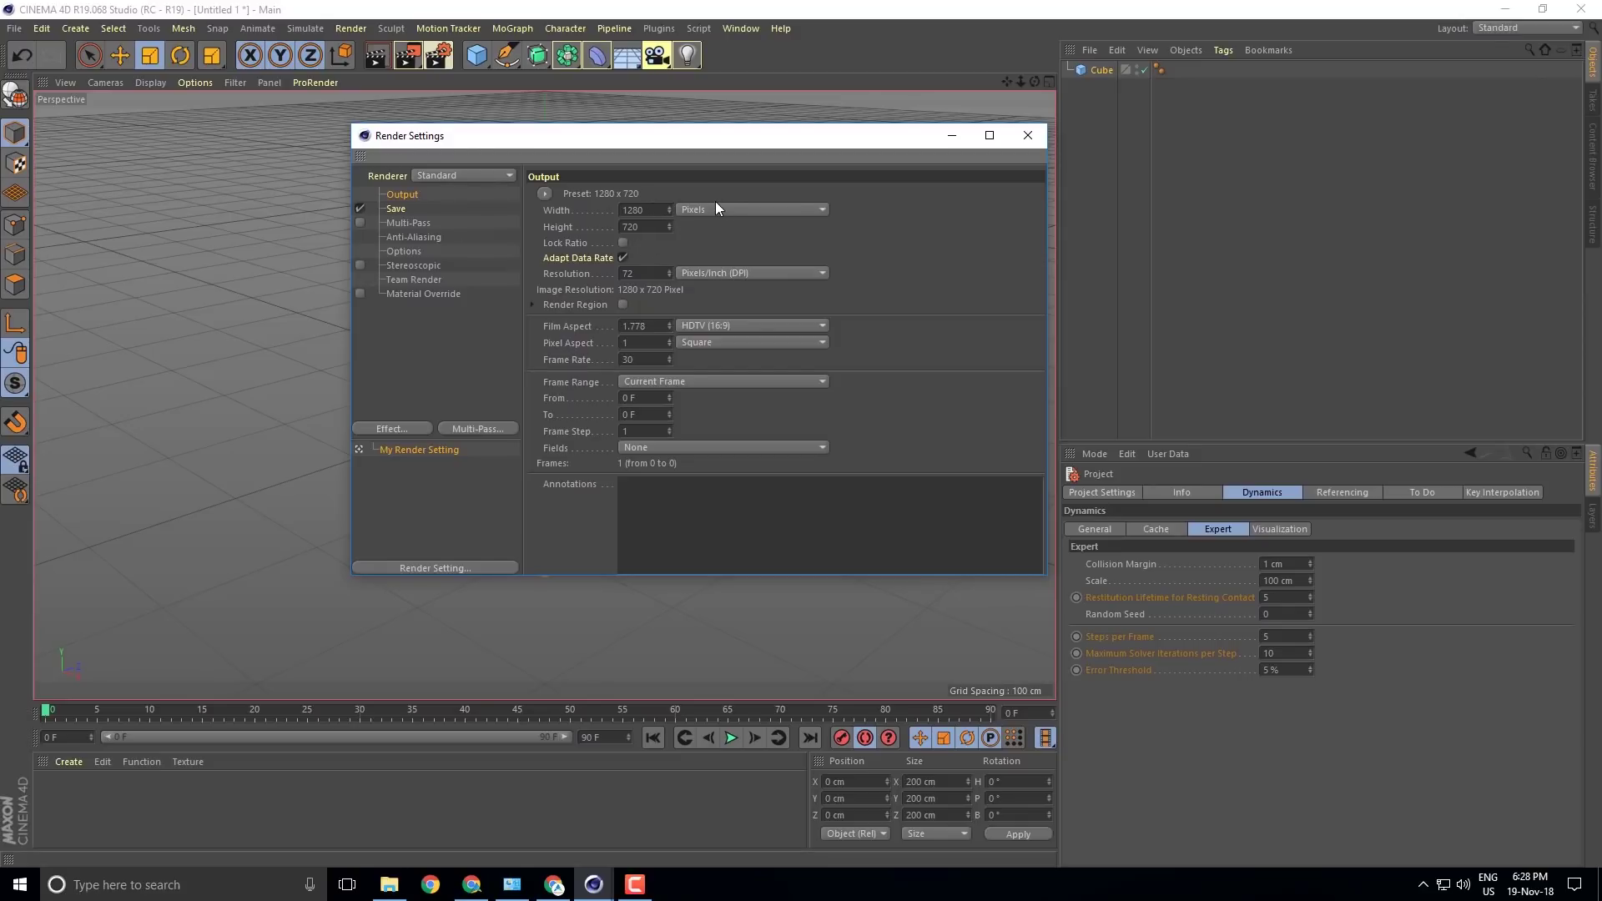
left_click(543, 194)
mouse_move(579, 211)
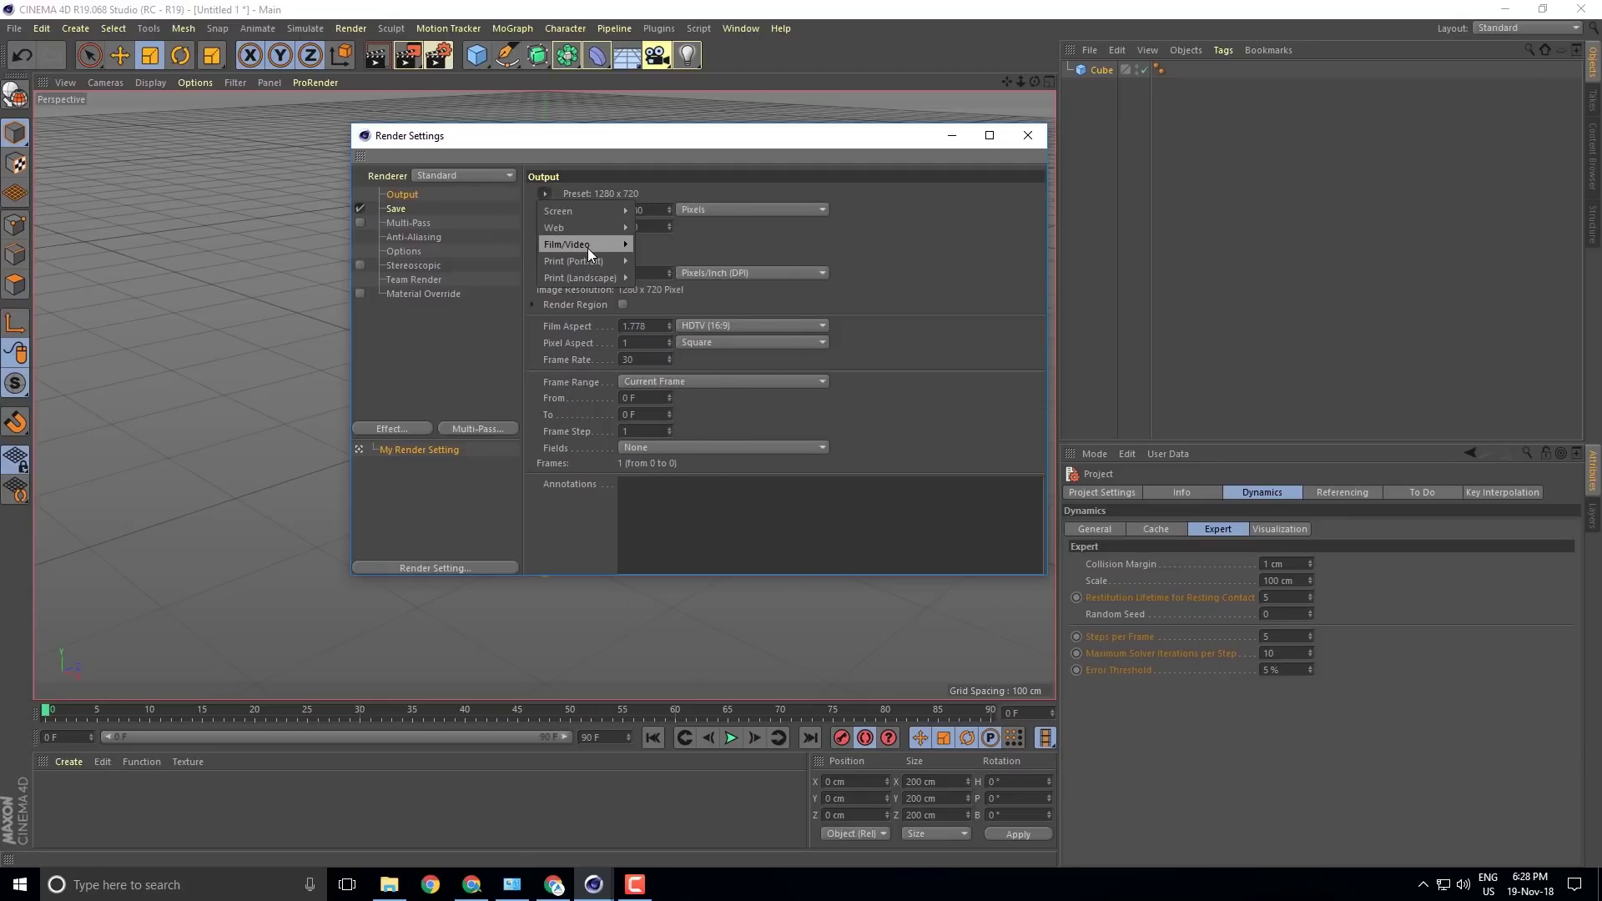
mouse_move(587, 245)
left_click(670, 173)
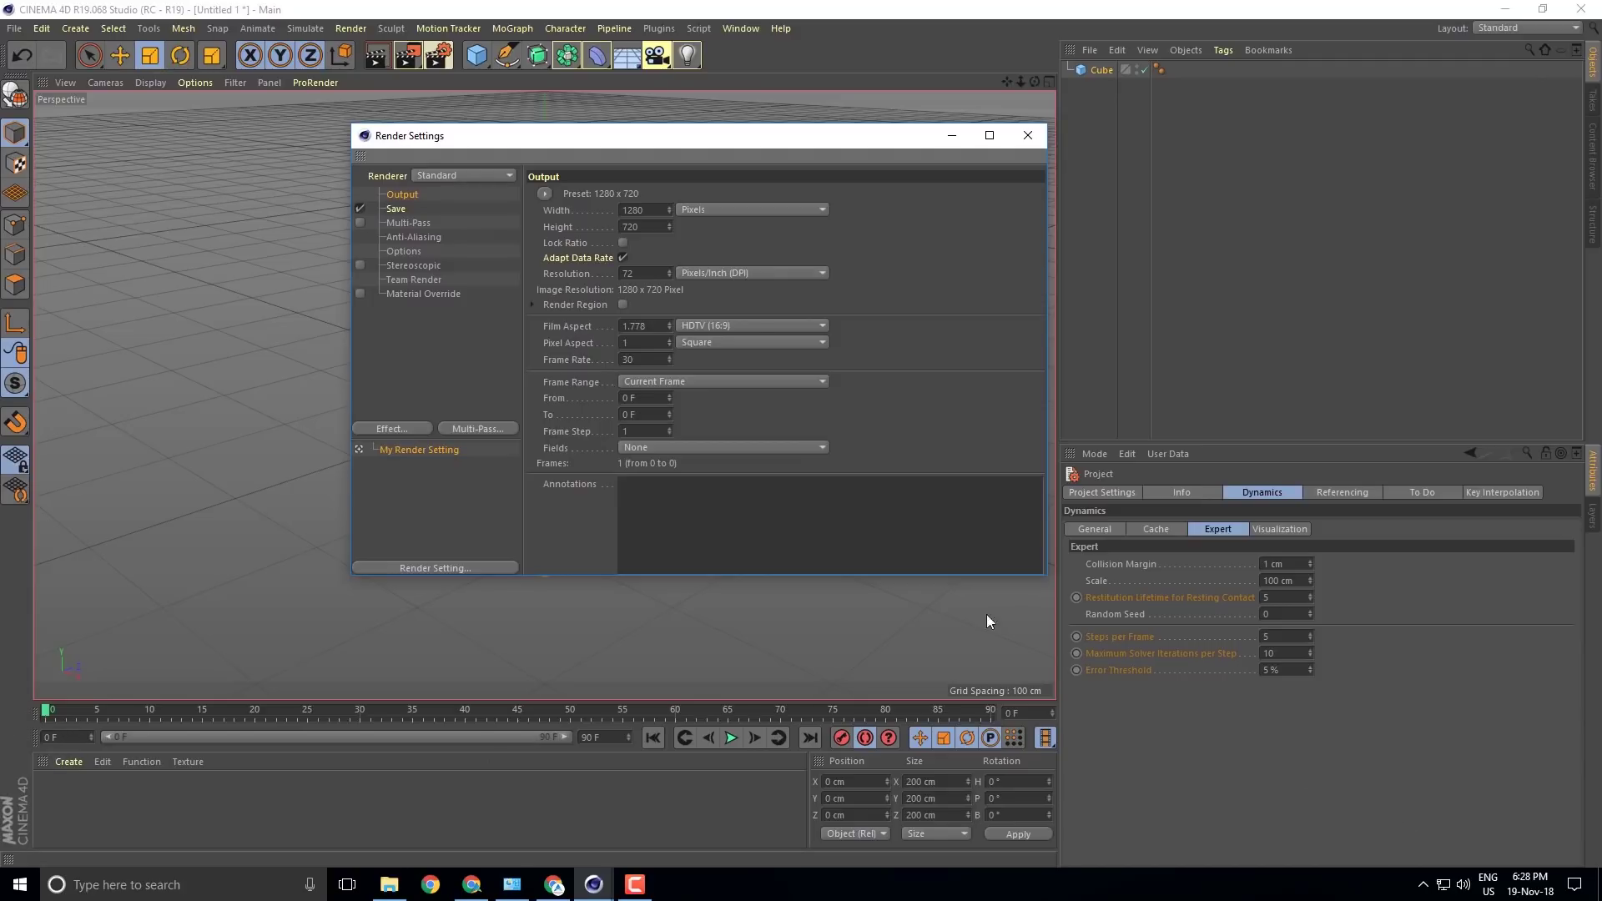
Set the render output's frame range to Manual with an end frame of 50.
left_click(754, 380)
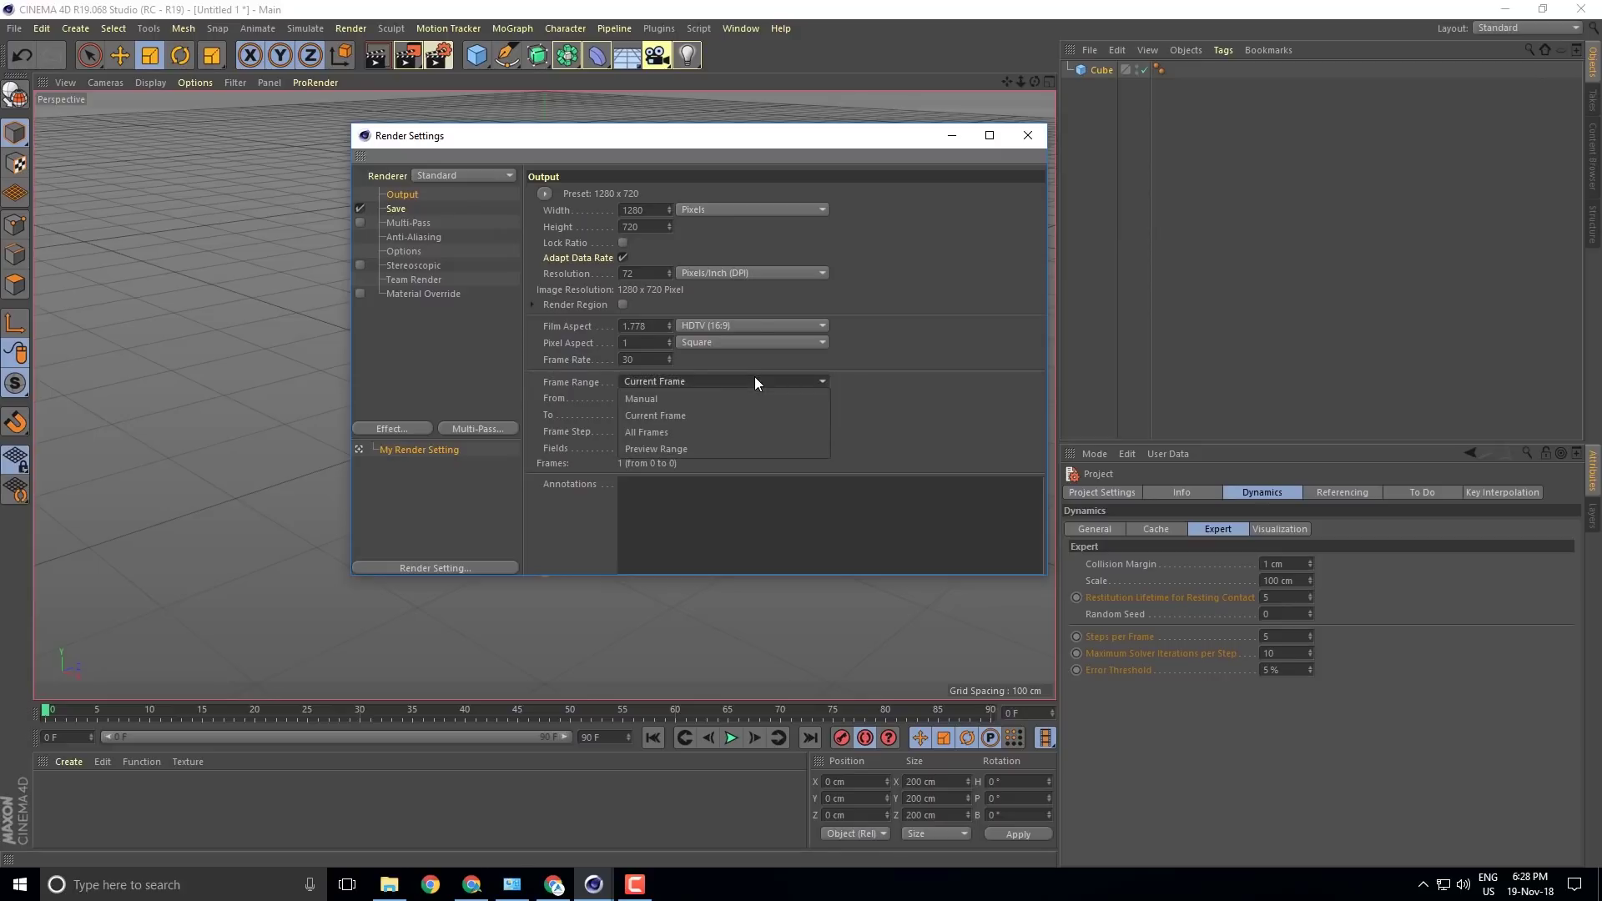
left_click(642, 432)
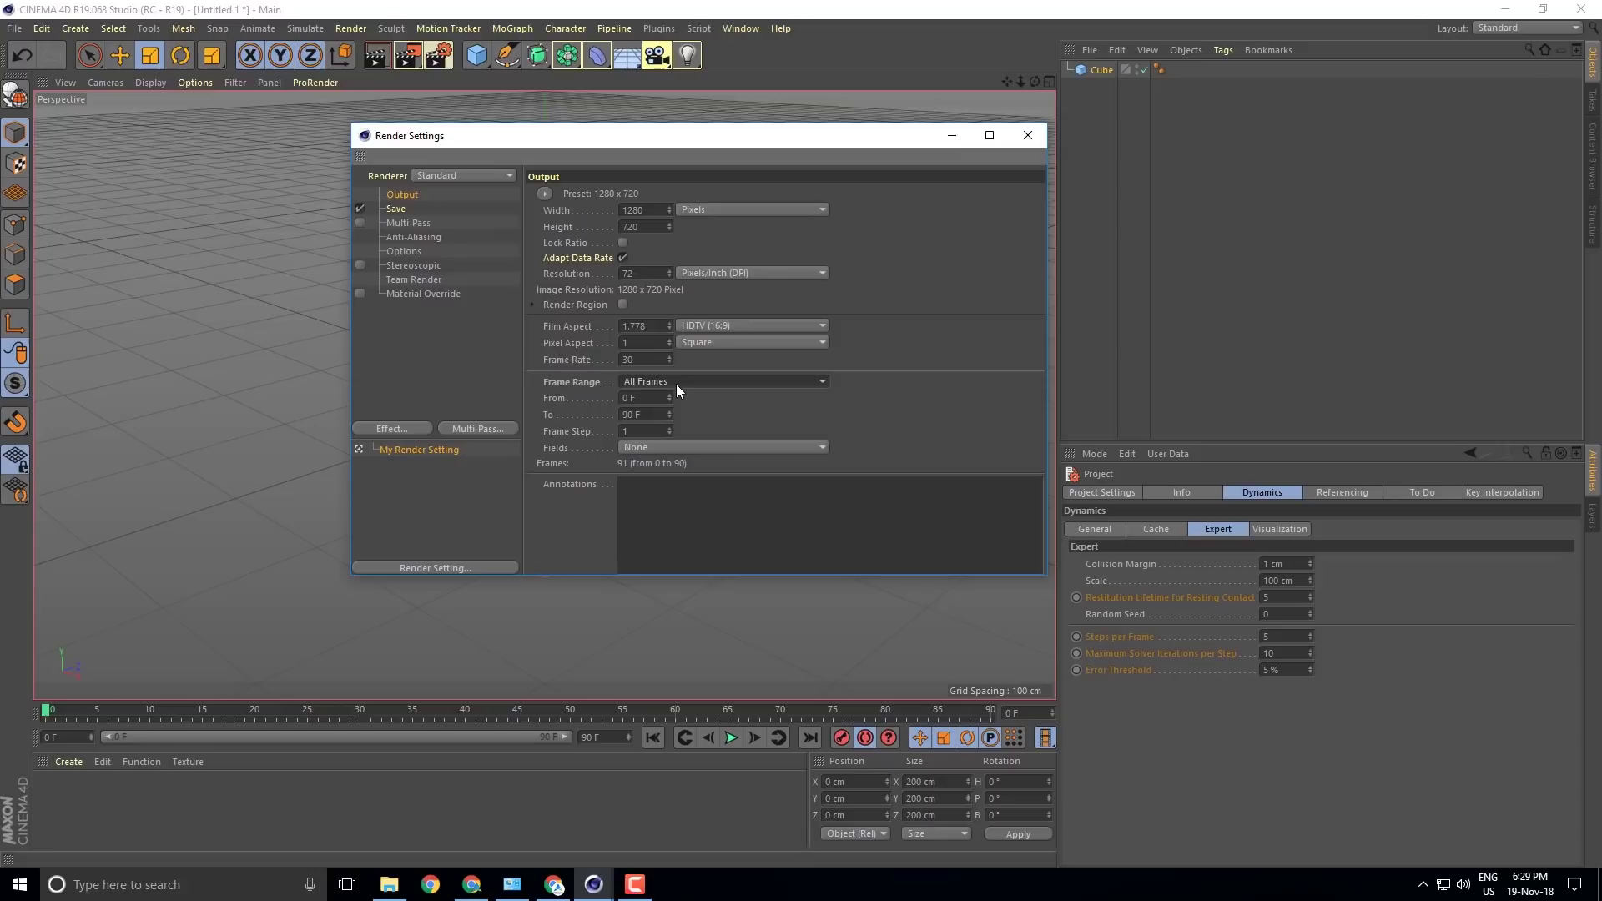
left_click(676, 384)
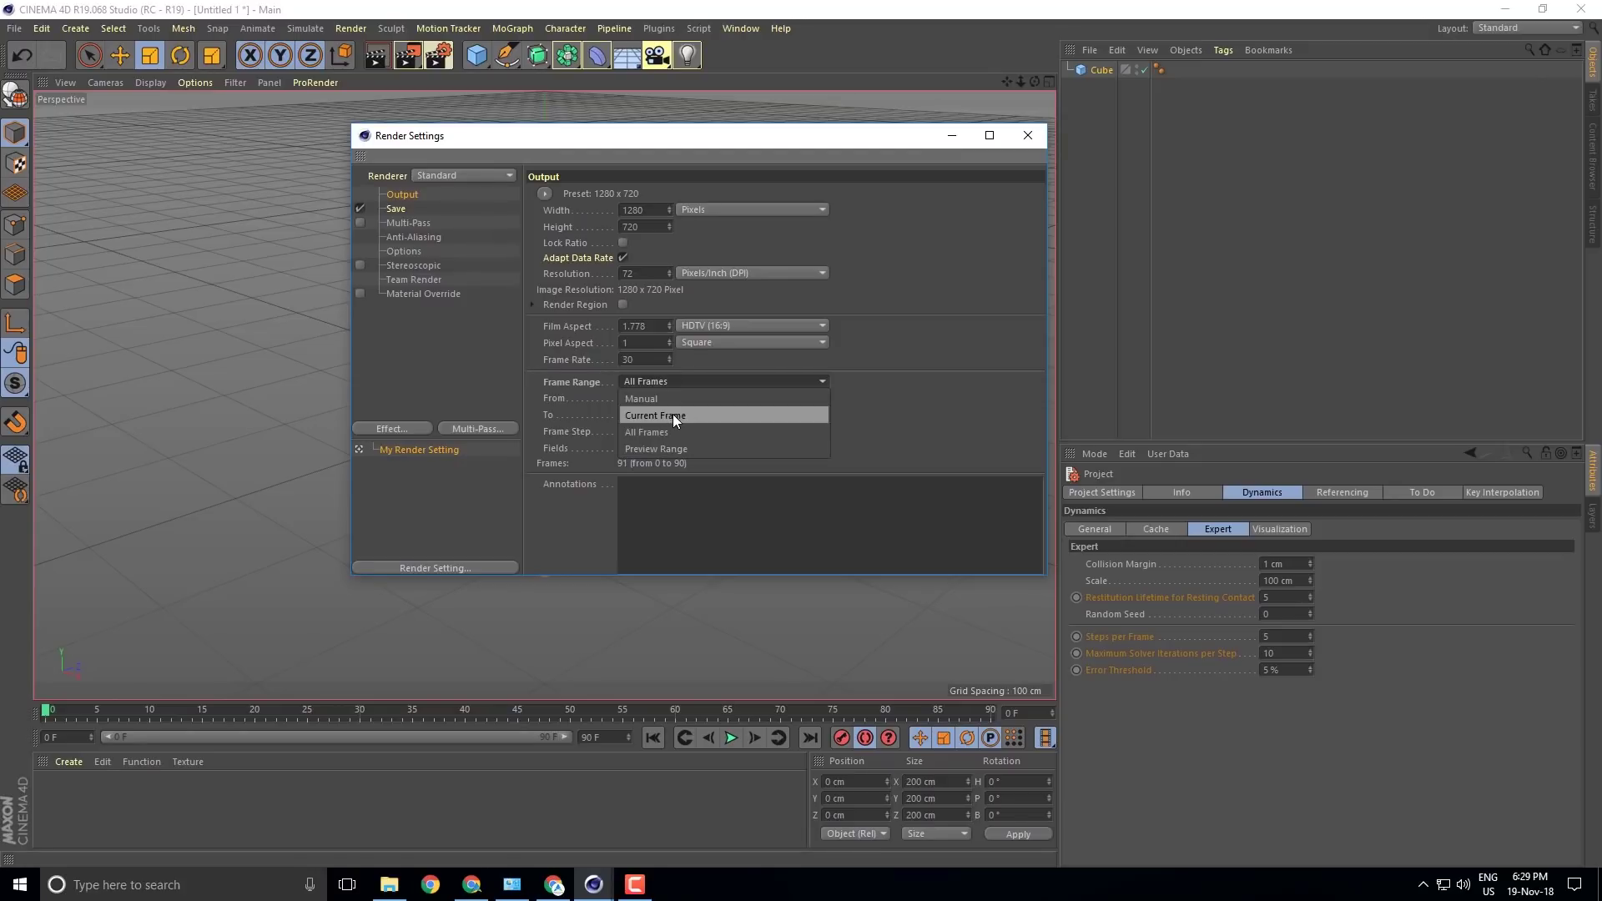
left_click(678, 405)
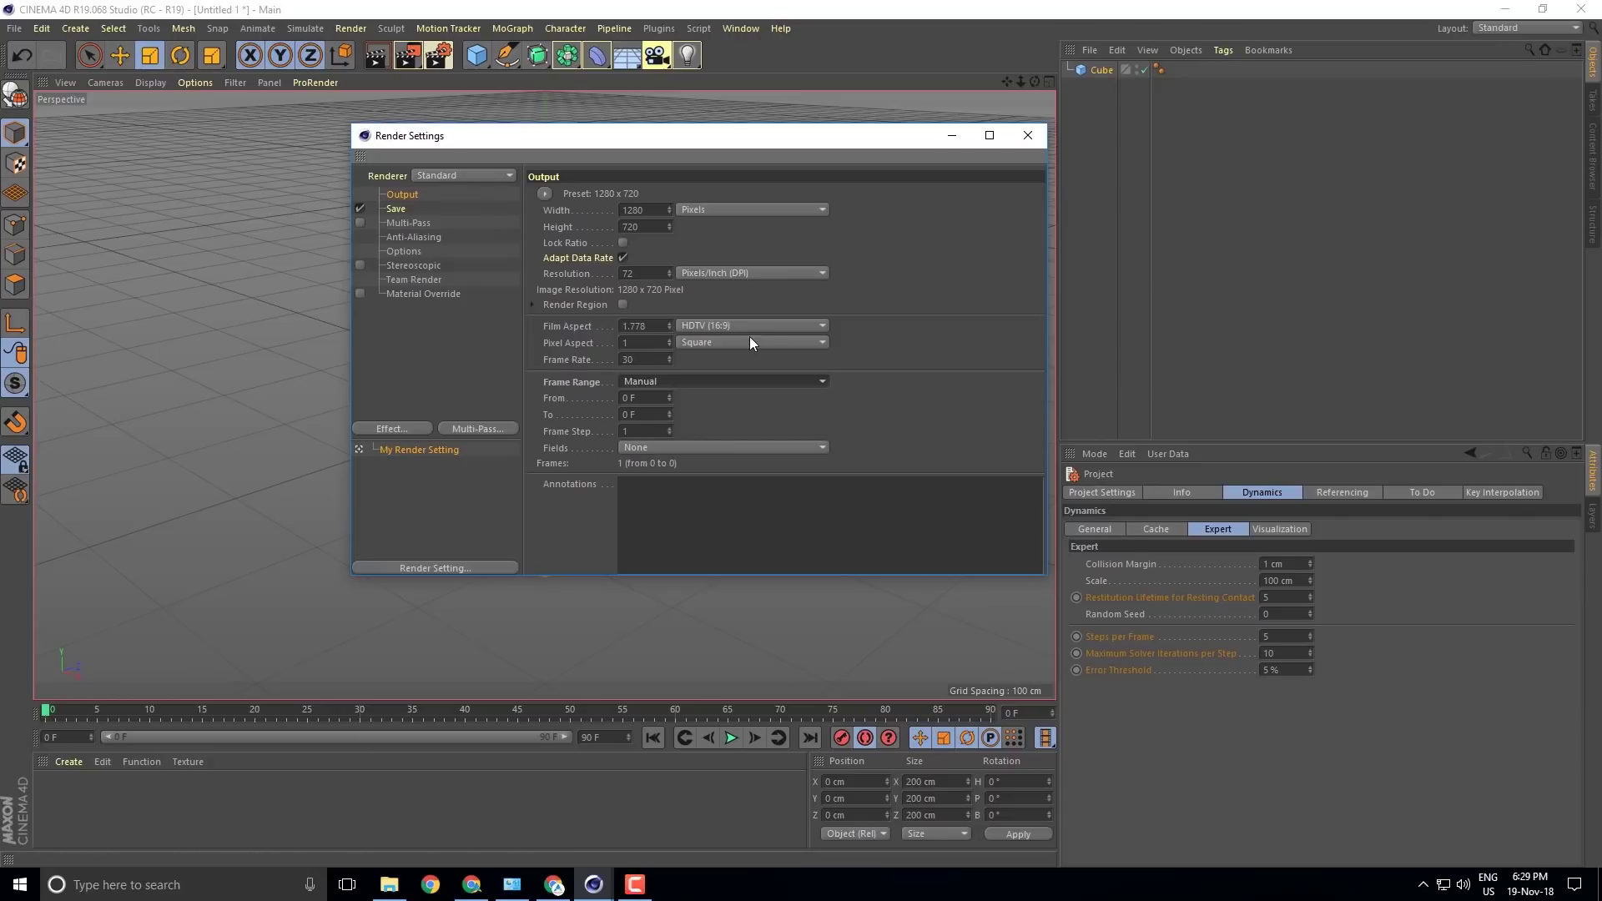
left_click(636, 415)
type("50")
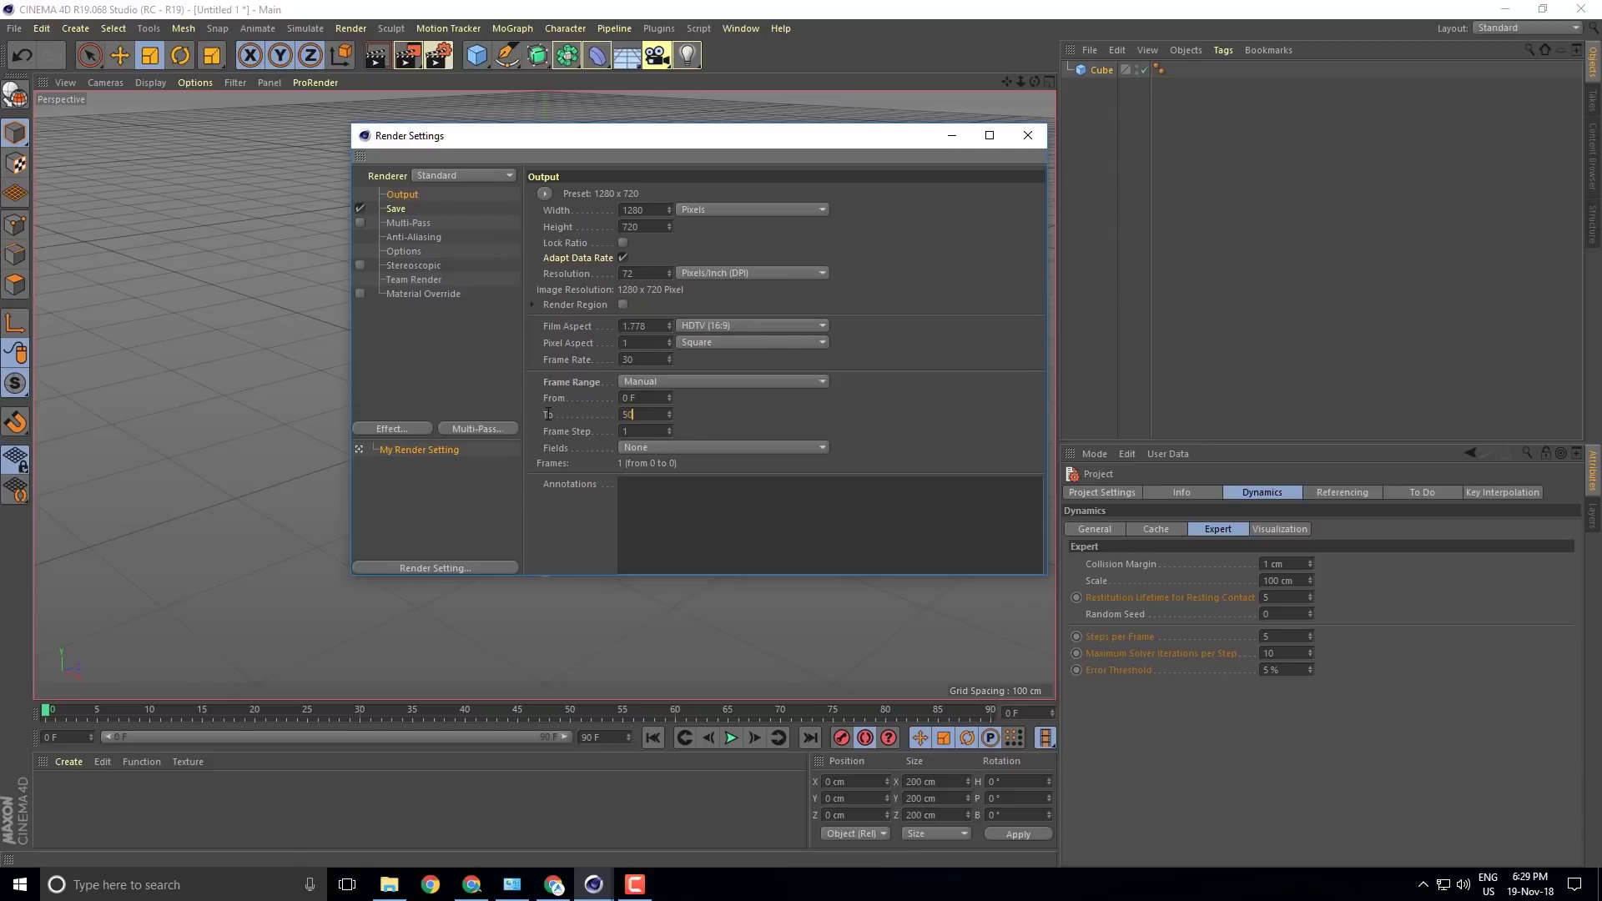
key("Return")
Set the regular image's save file to asd in the layout folder.
left_click(397, 210)
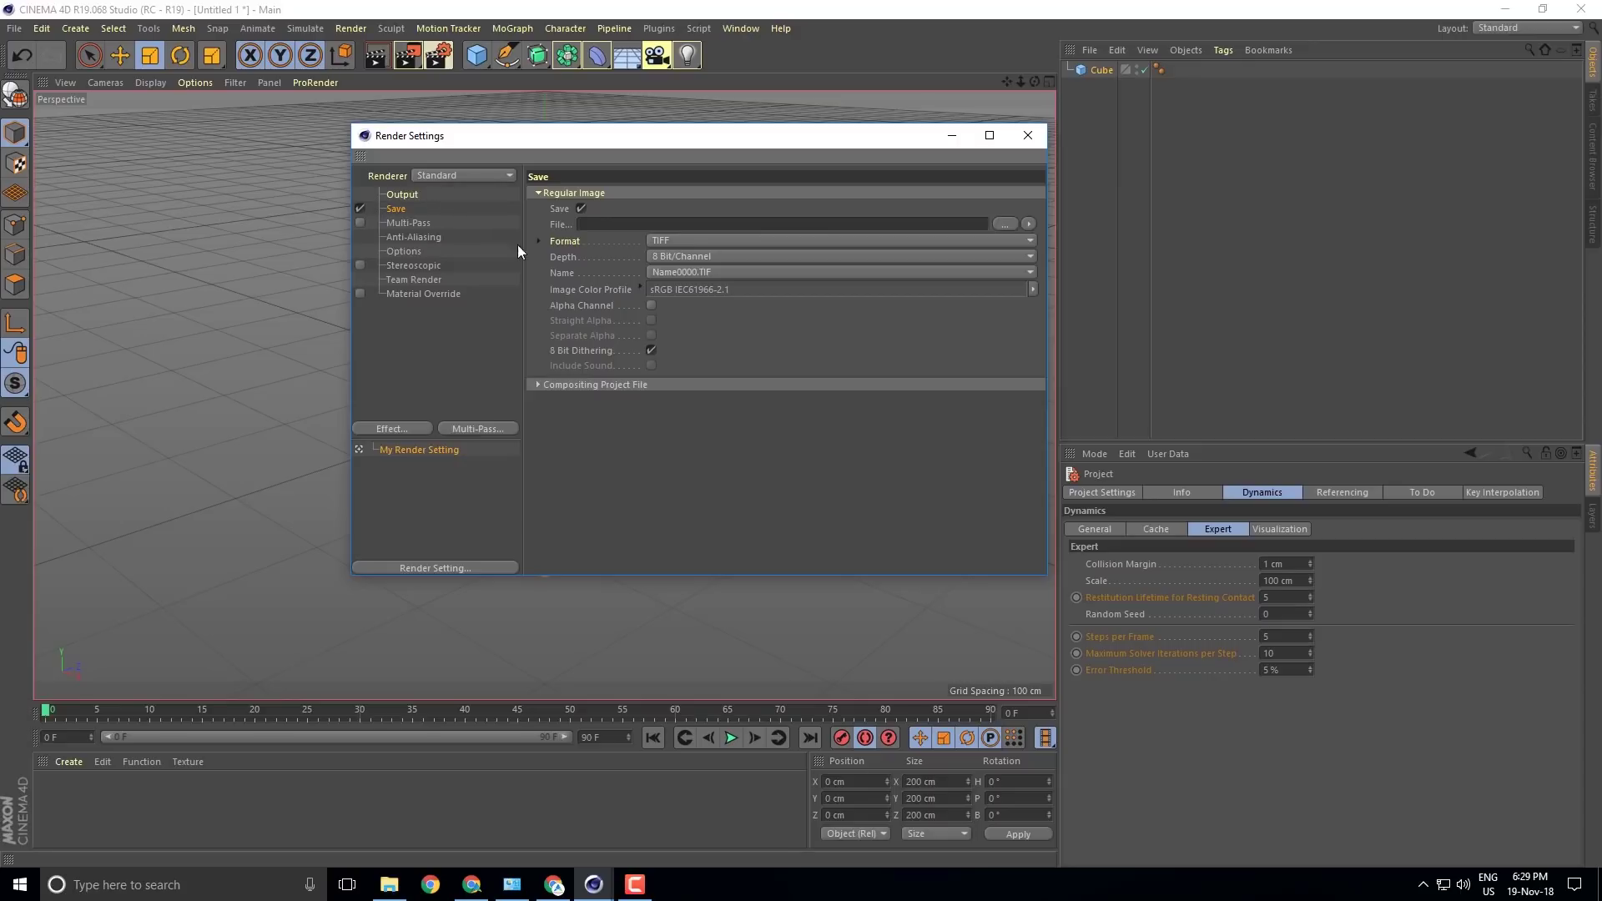
left_click(1006, 224)
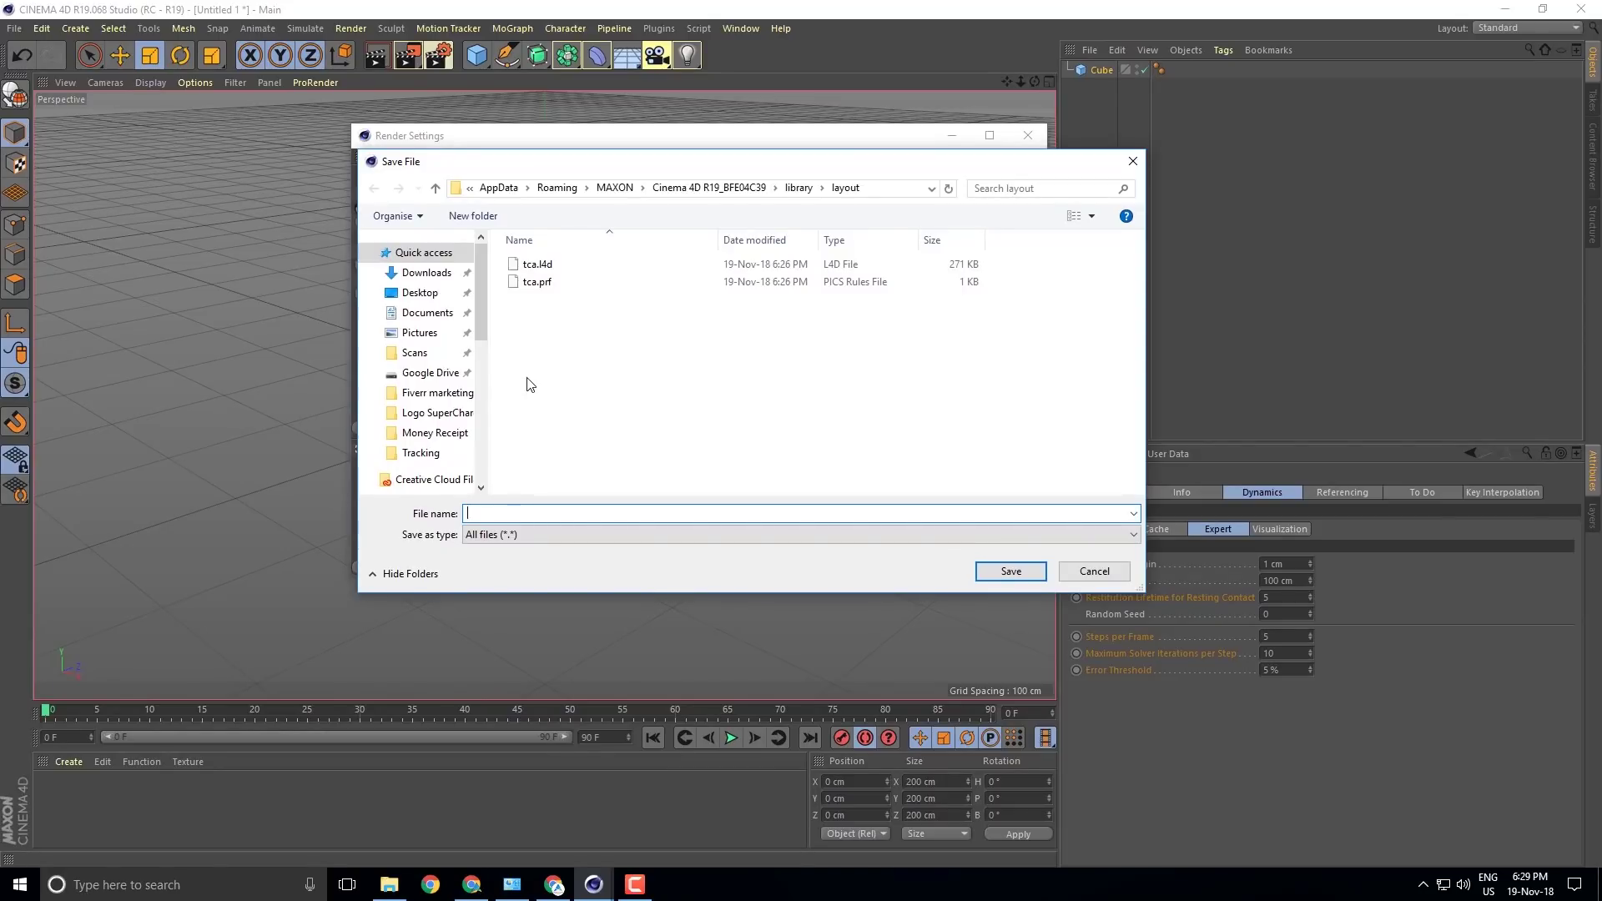
right_click(528, 380)
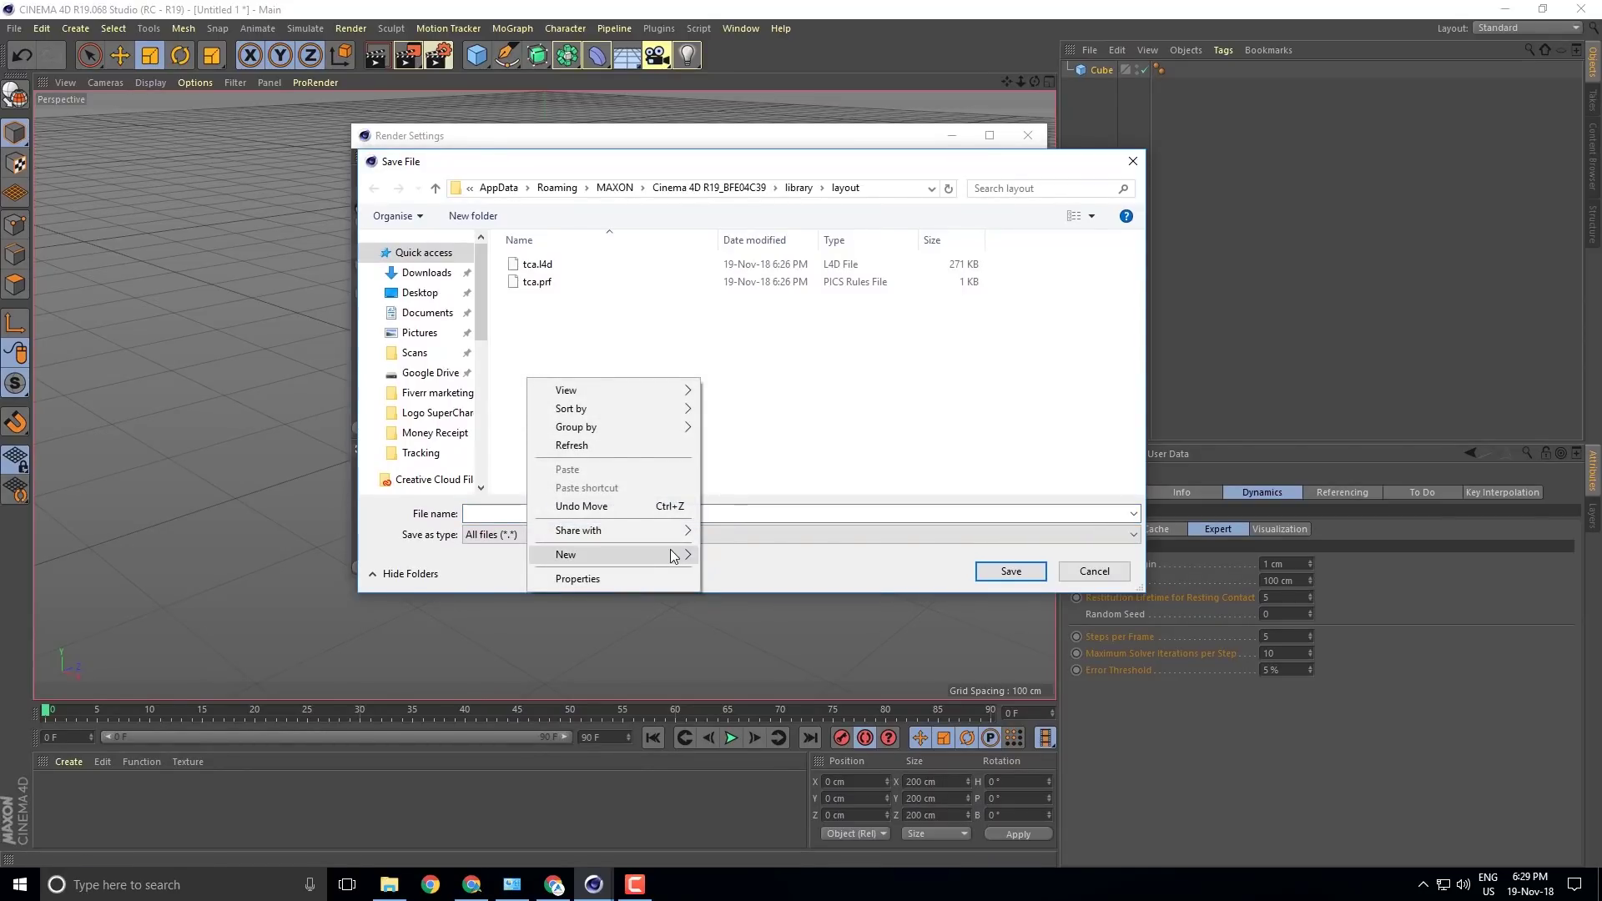
left_click(773, 444)
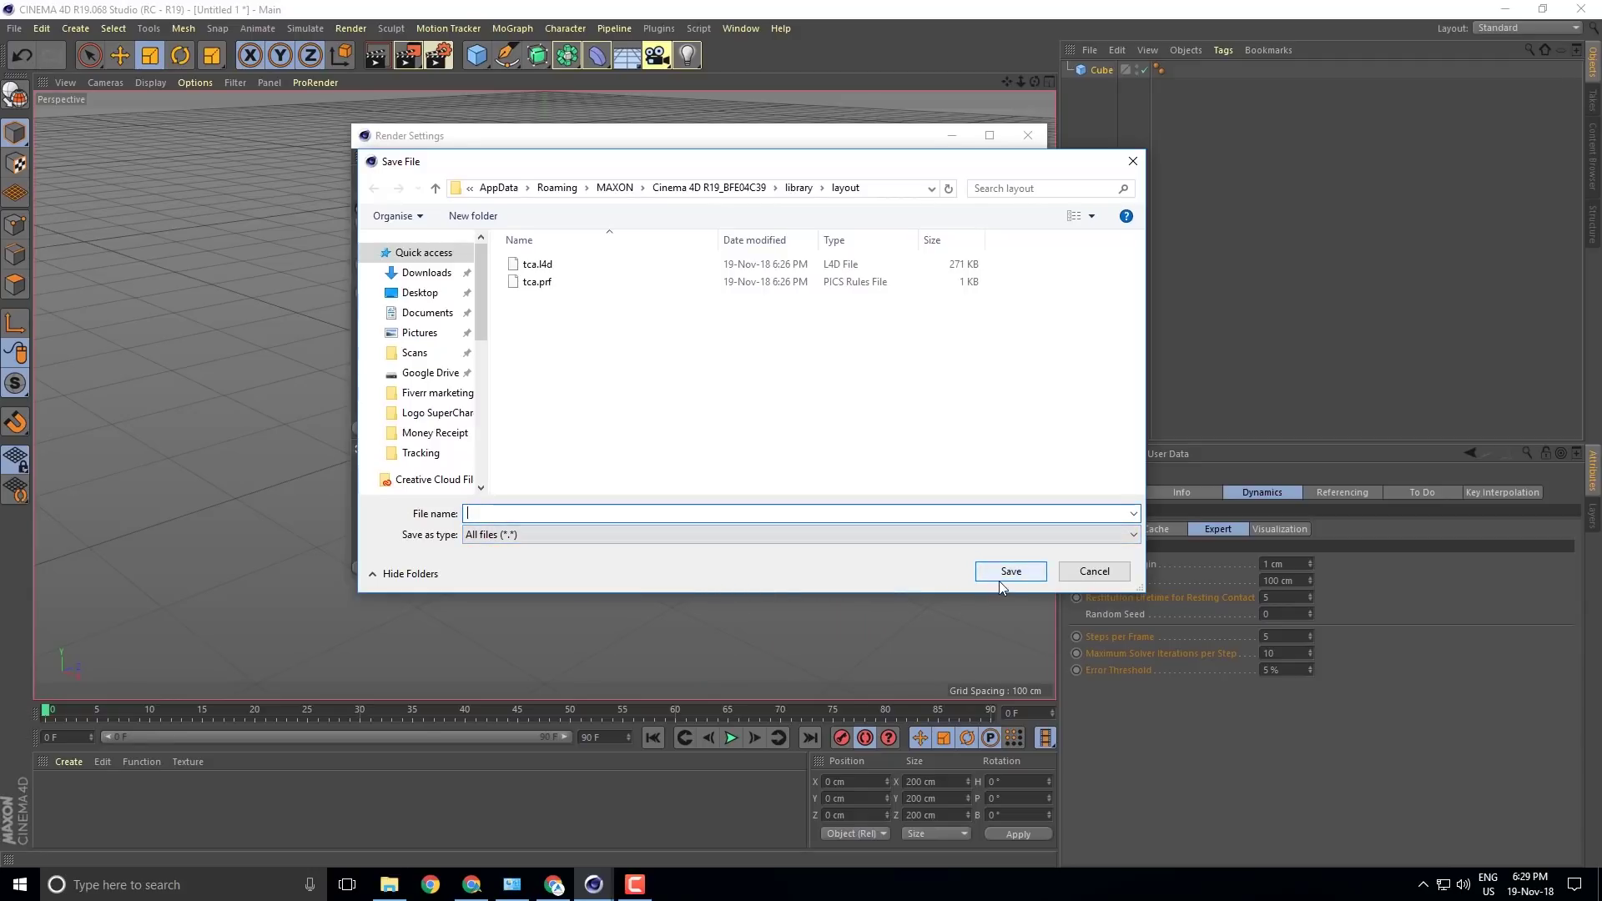
left_click(599, 513)
type("asd")
left_click(1020, 572)
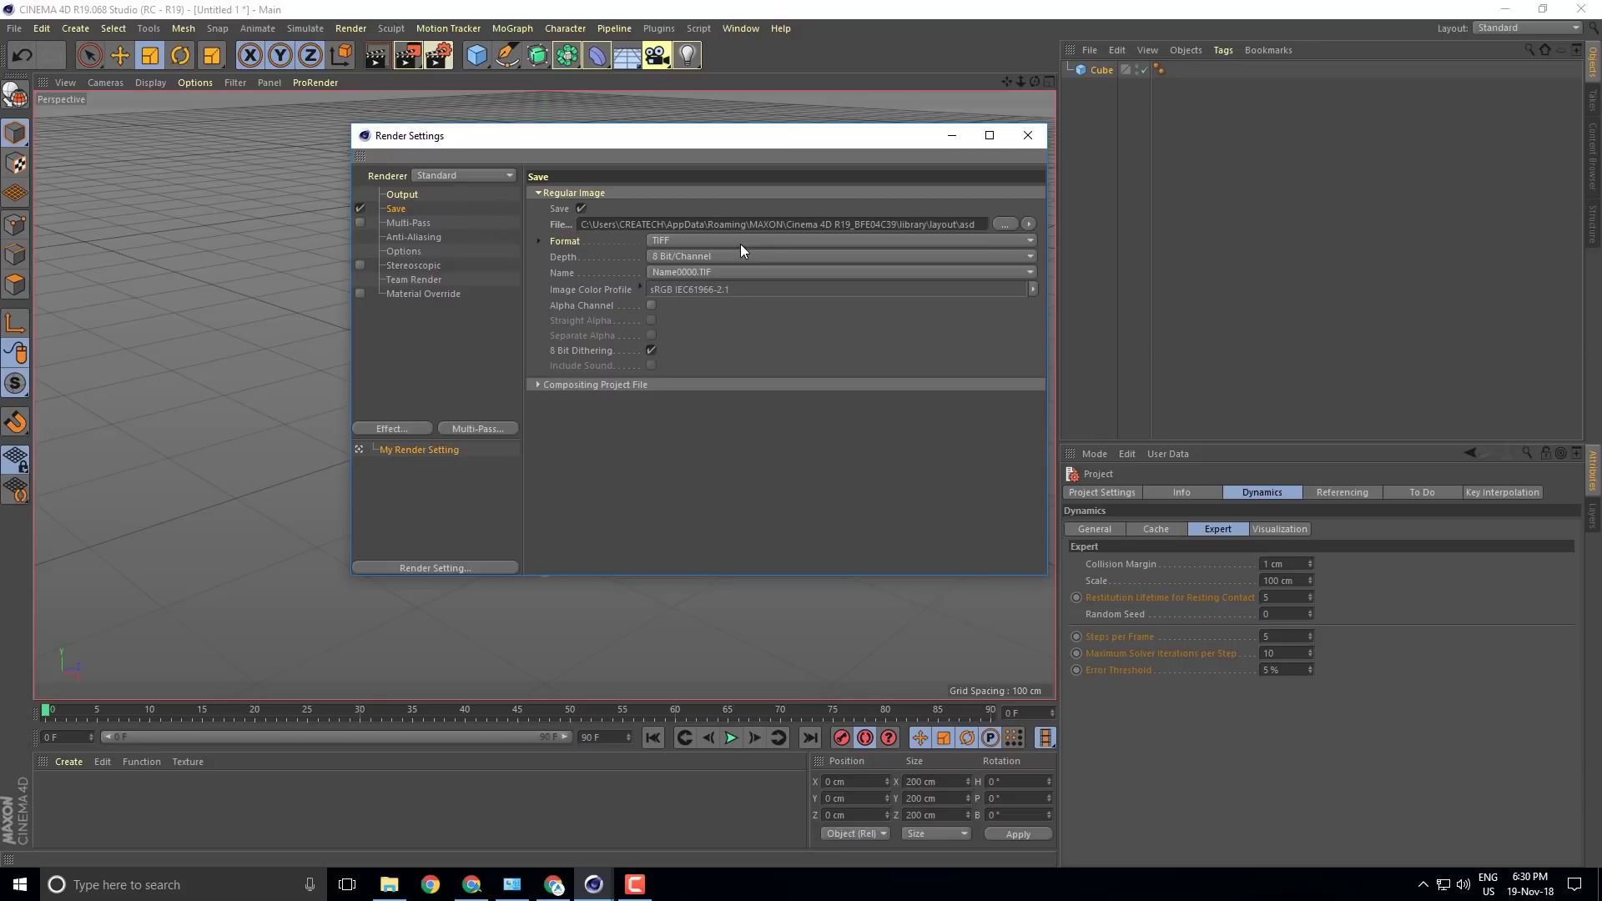
Uncover the cube by moving the render settings aside, and try PNG, JPG and MP4 as the save format.
left_click_drag(758, 142, 1301, 186)
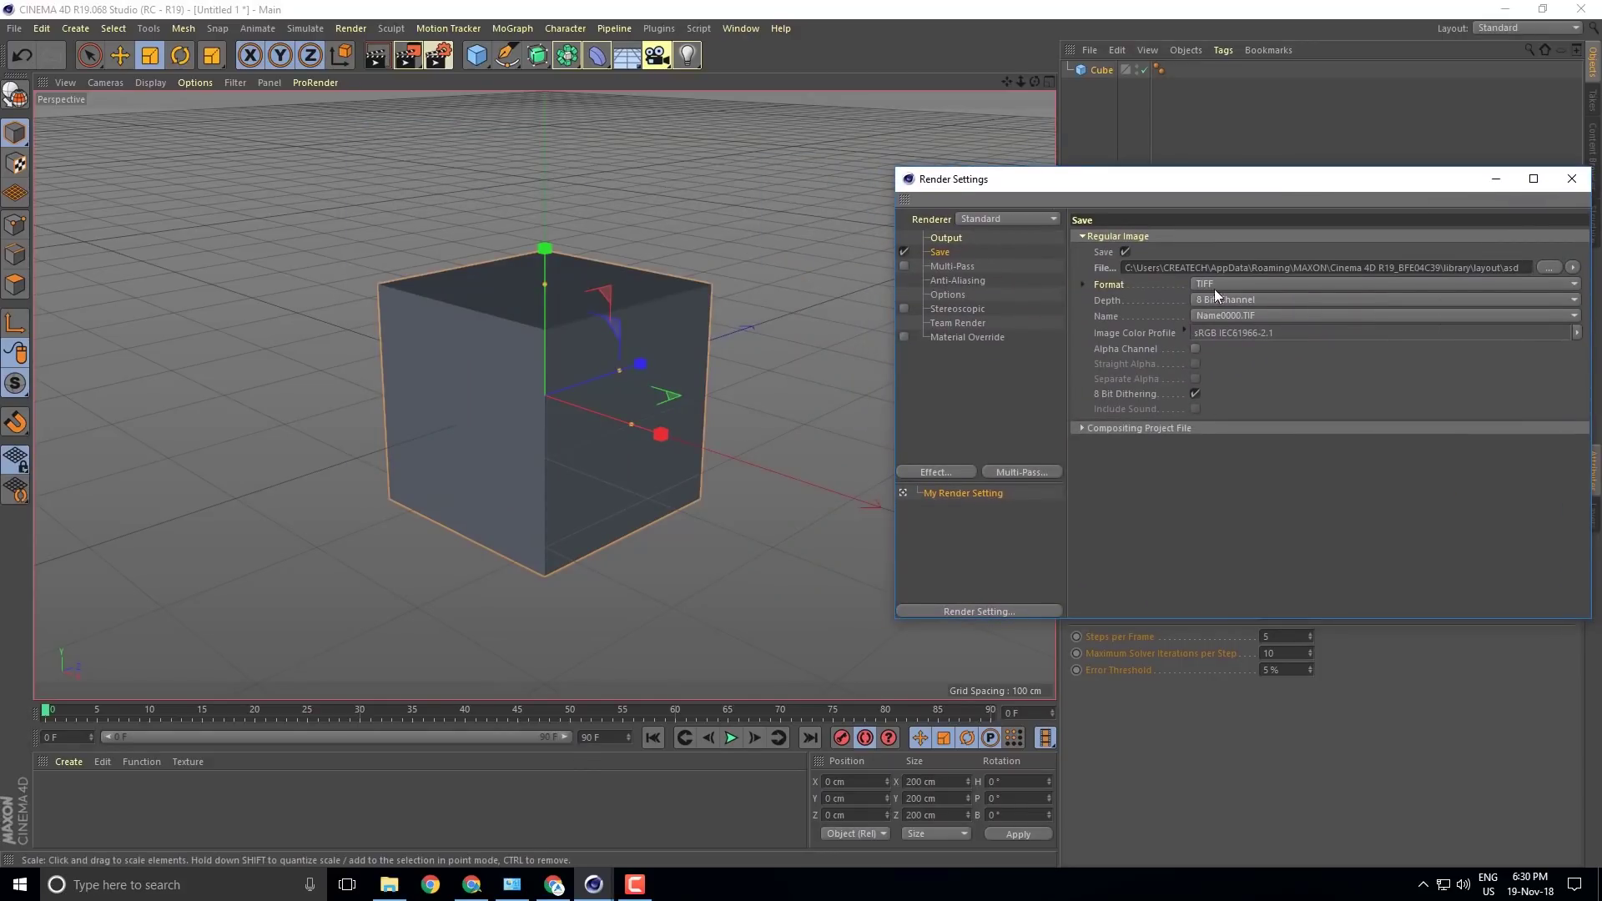
left_click(1245, 287)
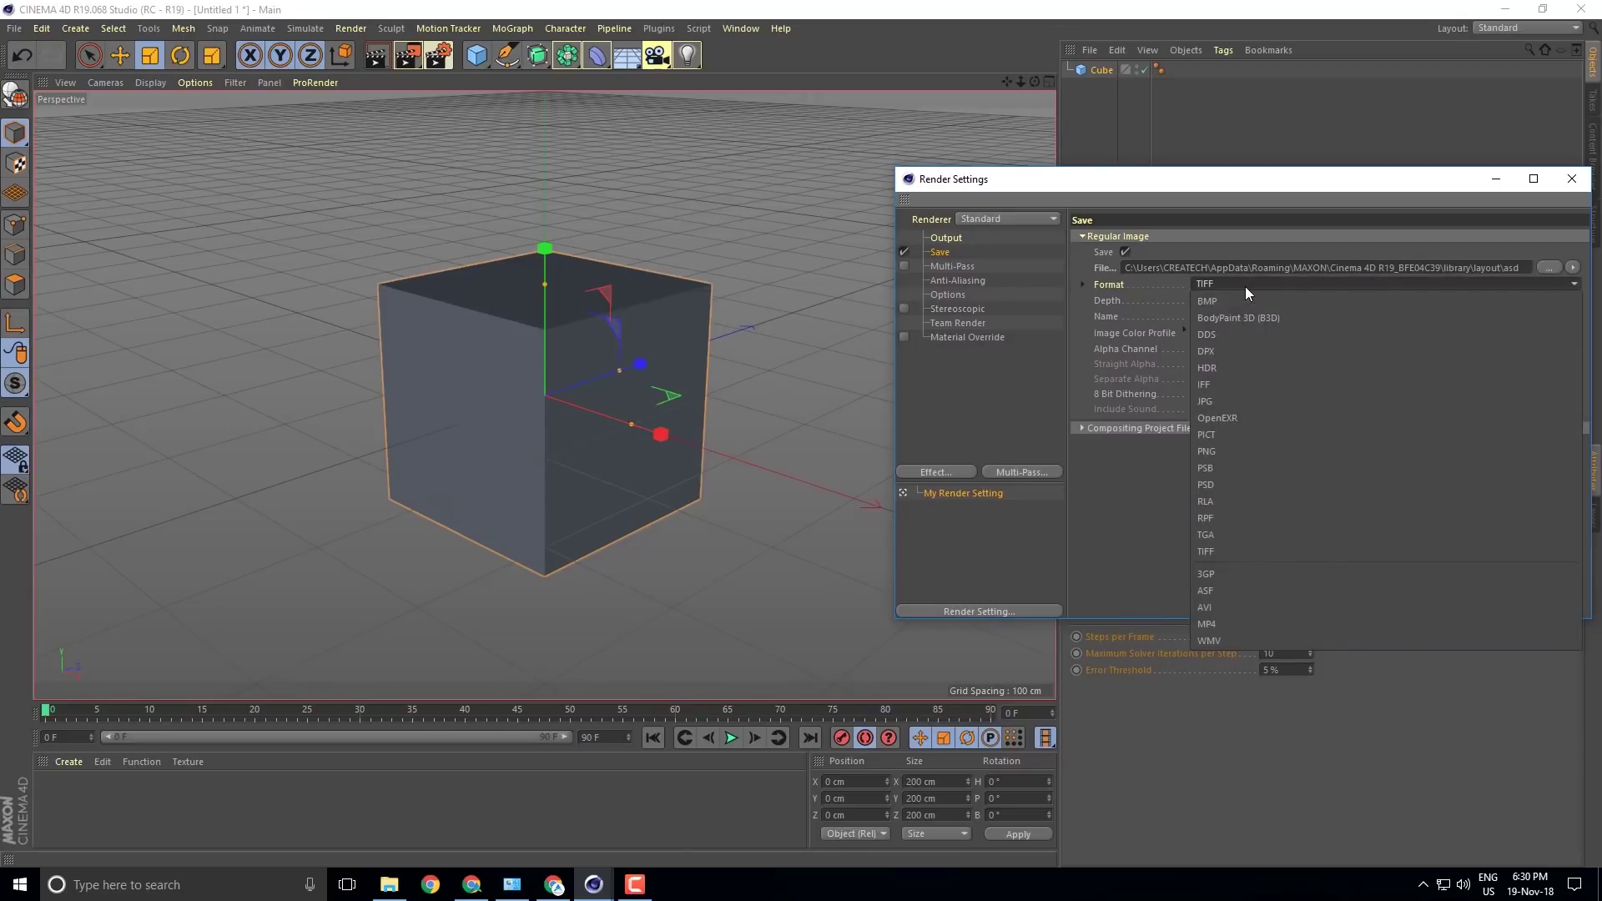
left_click(1223, 450)
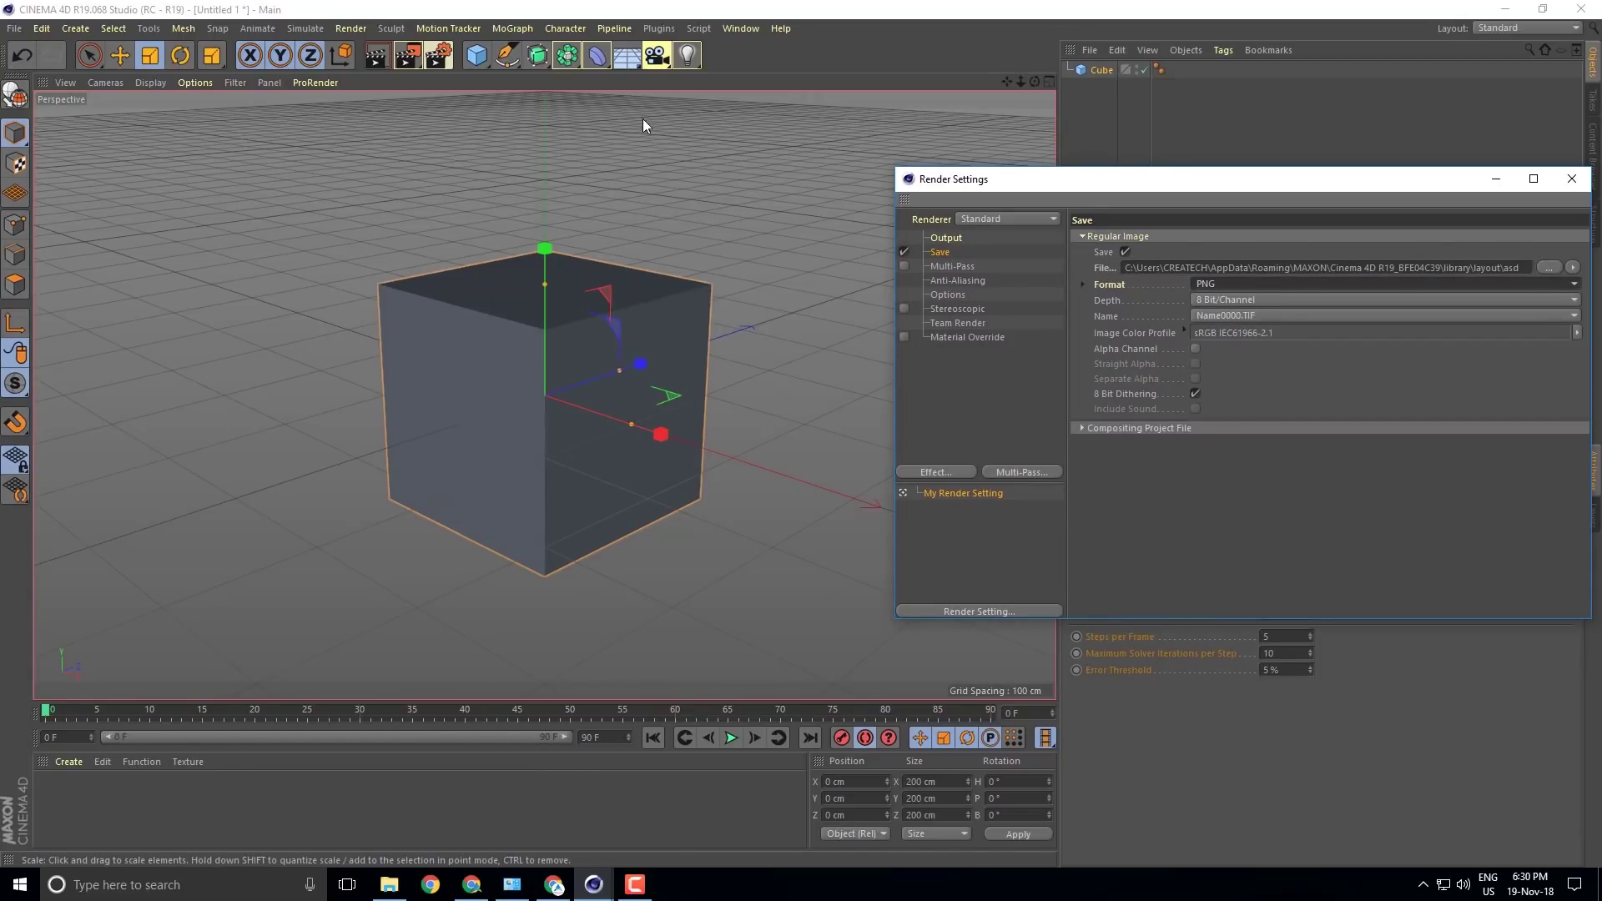
left_click(1204, 293)
left_click(1215, 407)
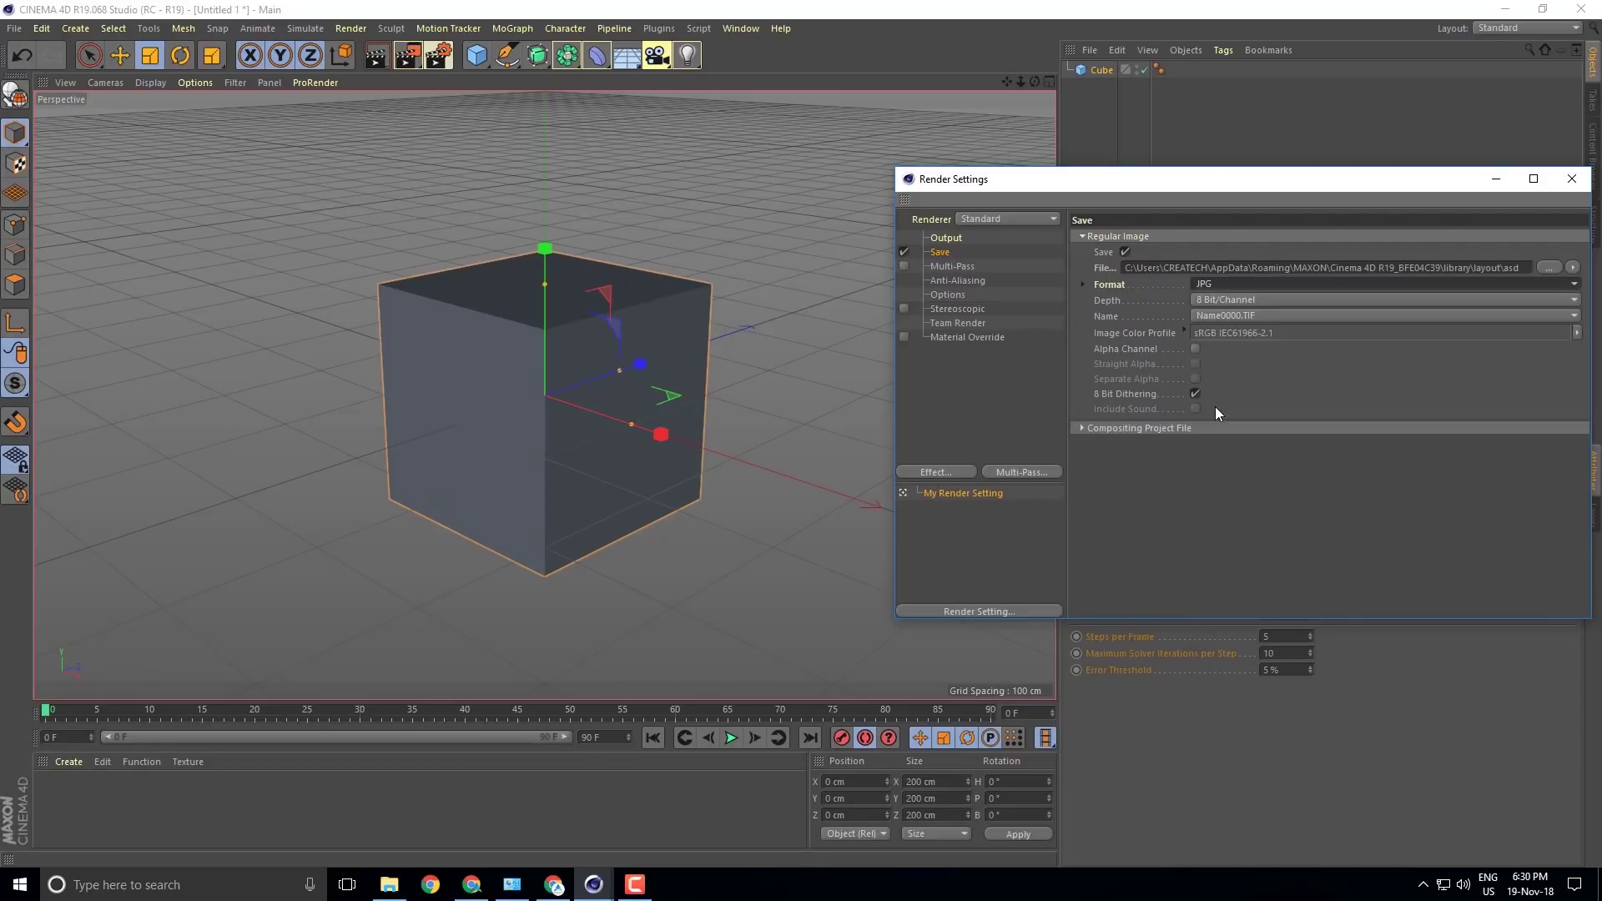
left_click(1248, 278)
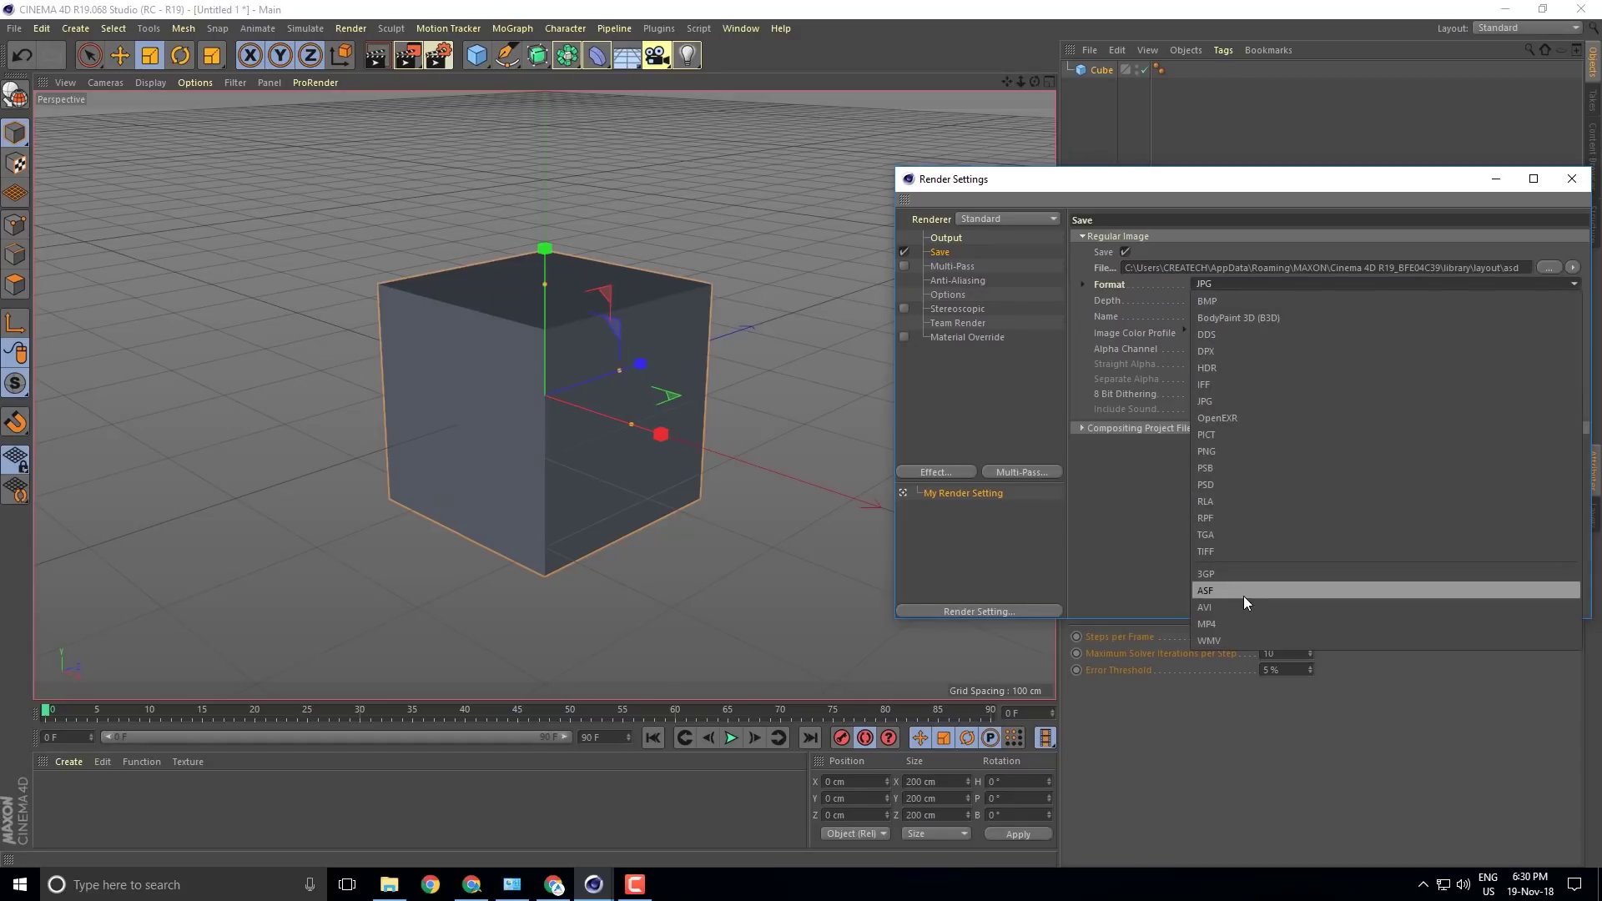
left_click(1249, 624)
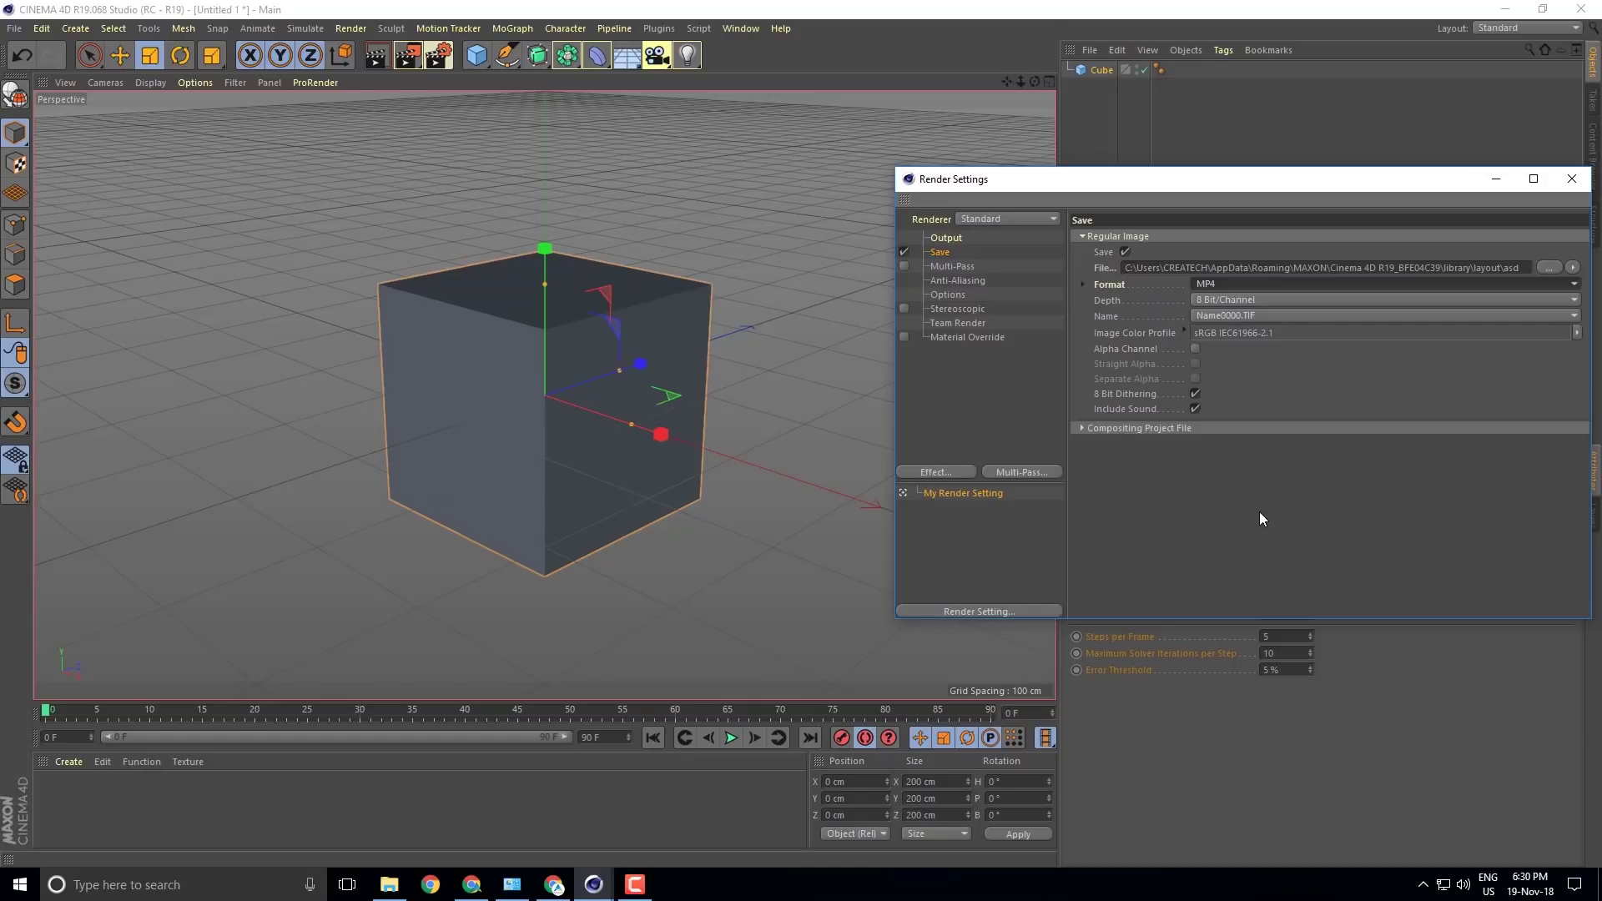
Check the output frame range, and set the save format to PNG with Alpha Channel enabled.
left_click(946, 239)
left_click(1209, 441)
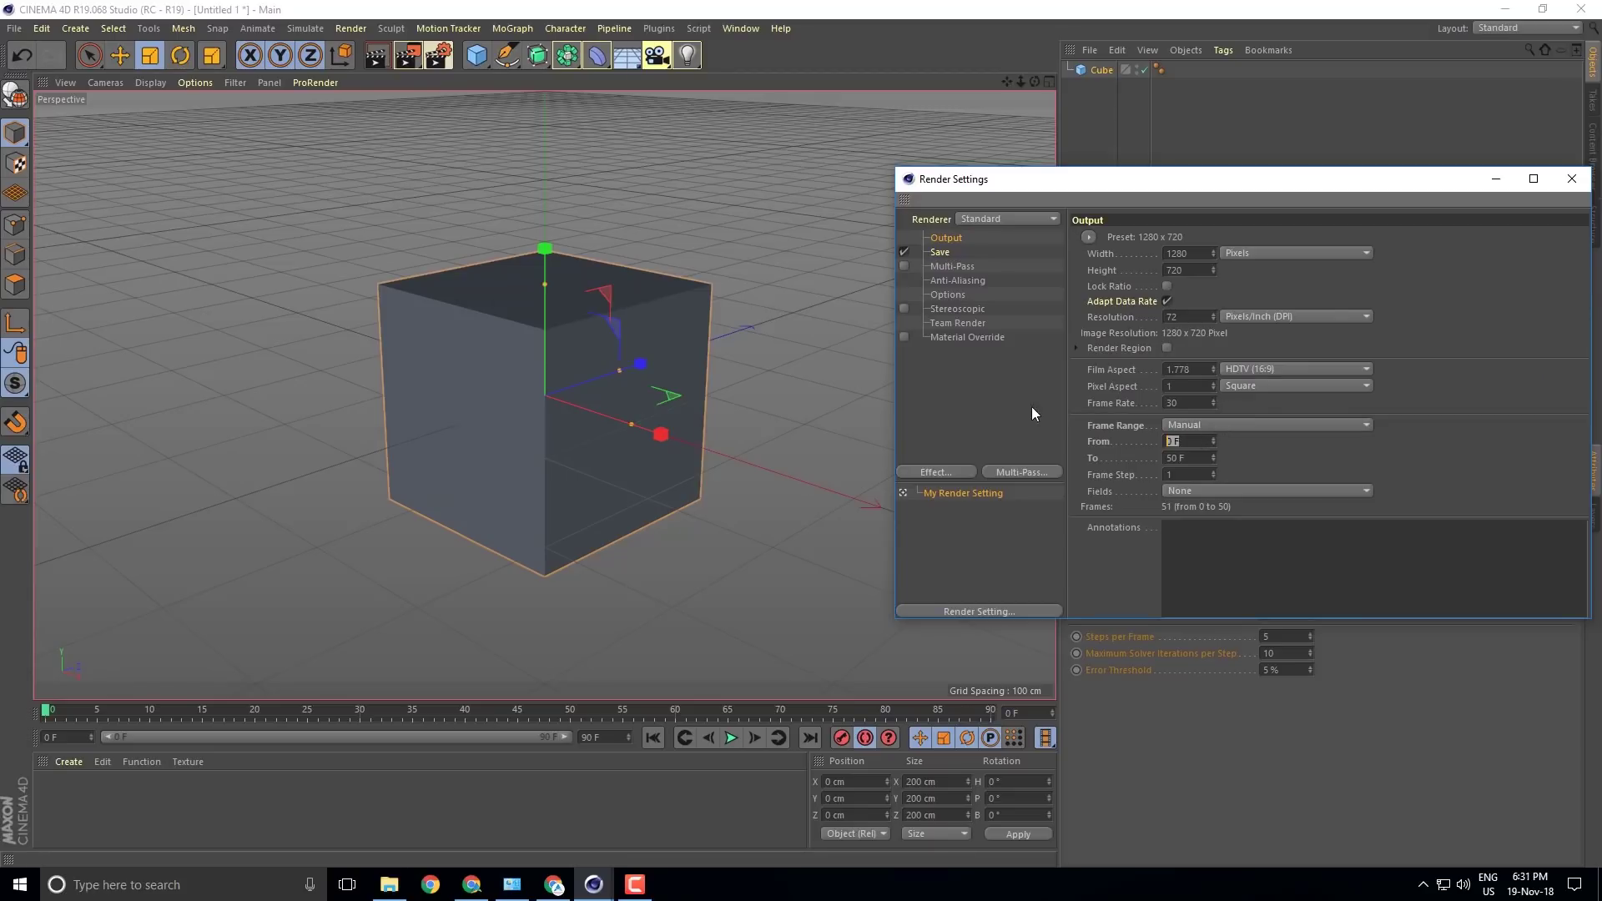
left_click(943, 252)
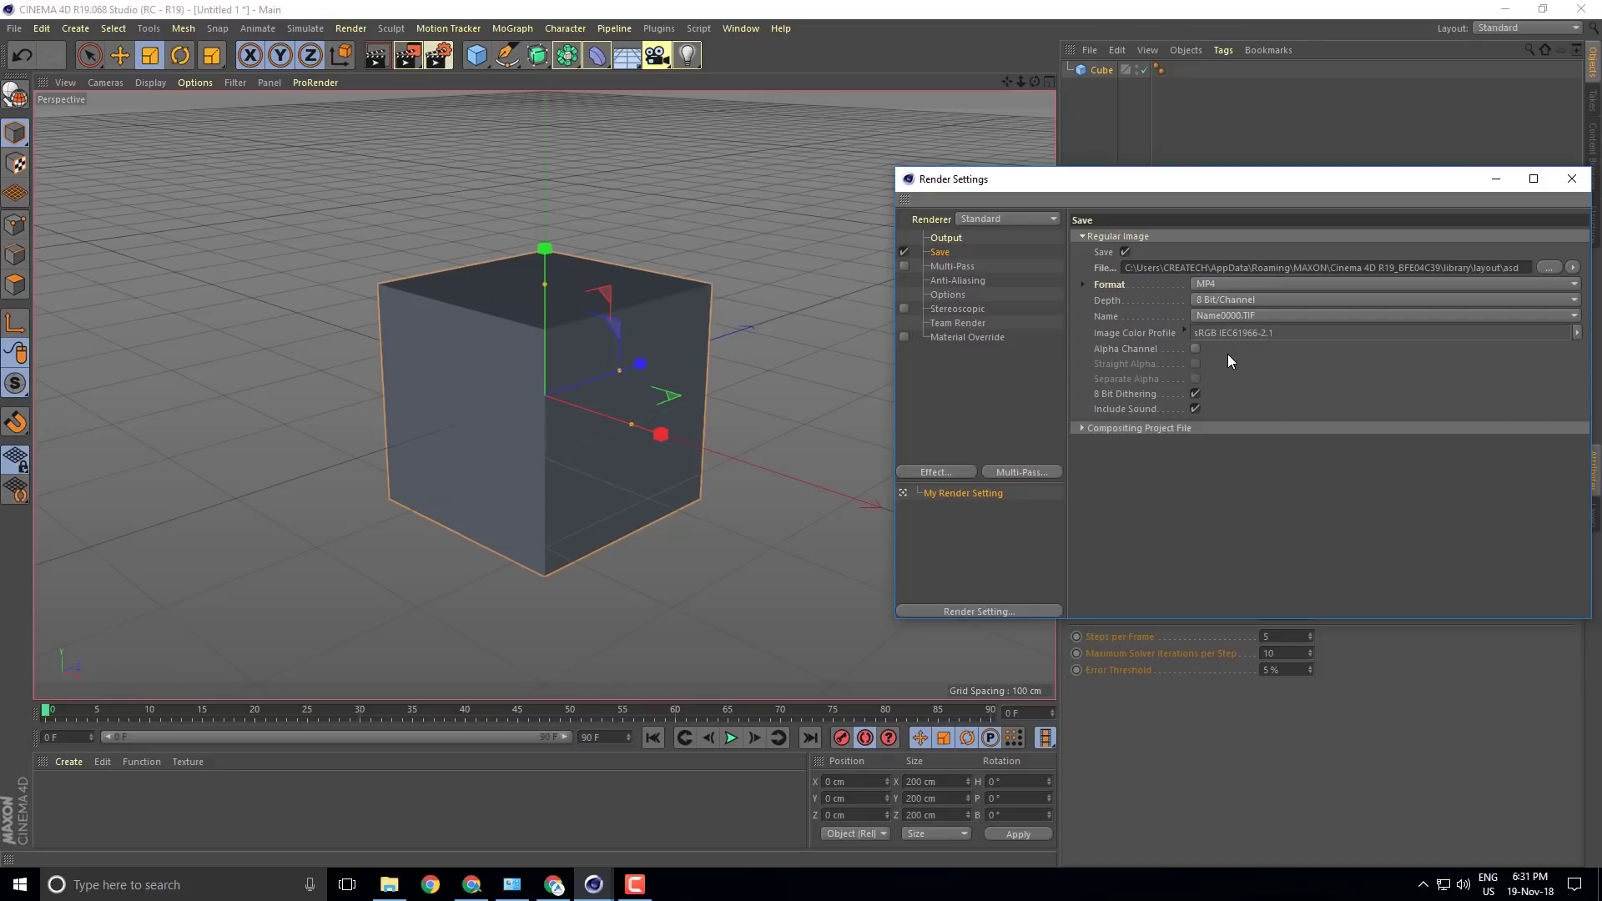
left_click(1258, 283)
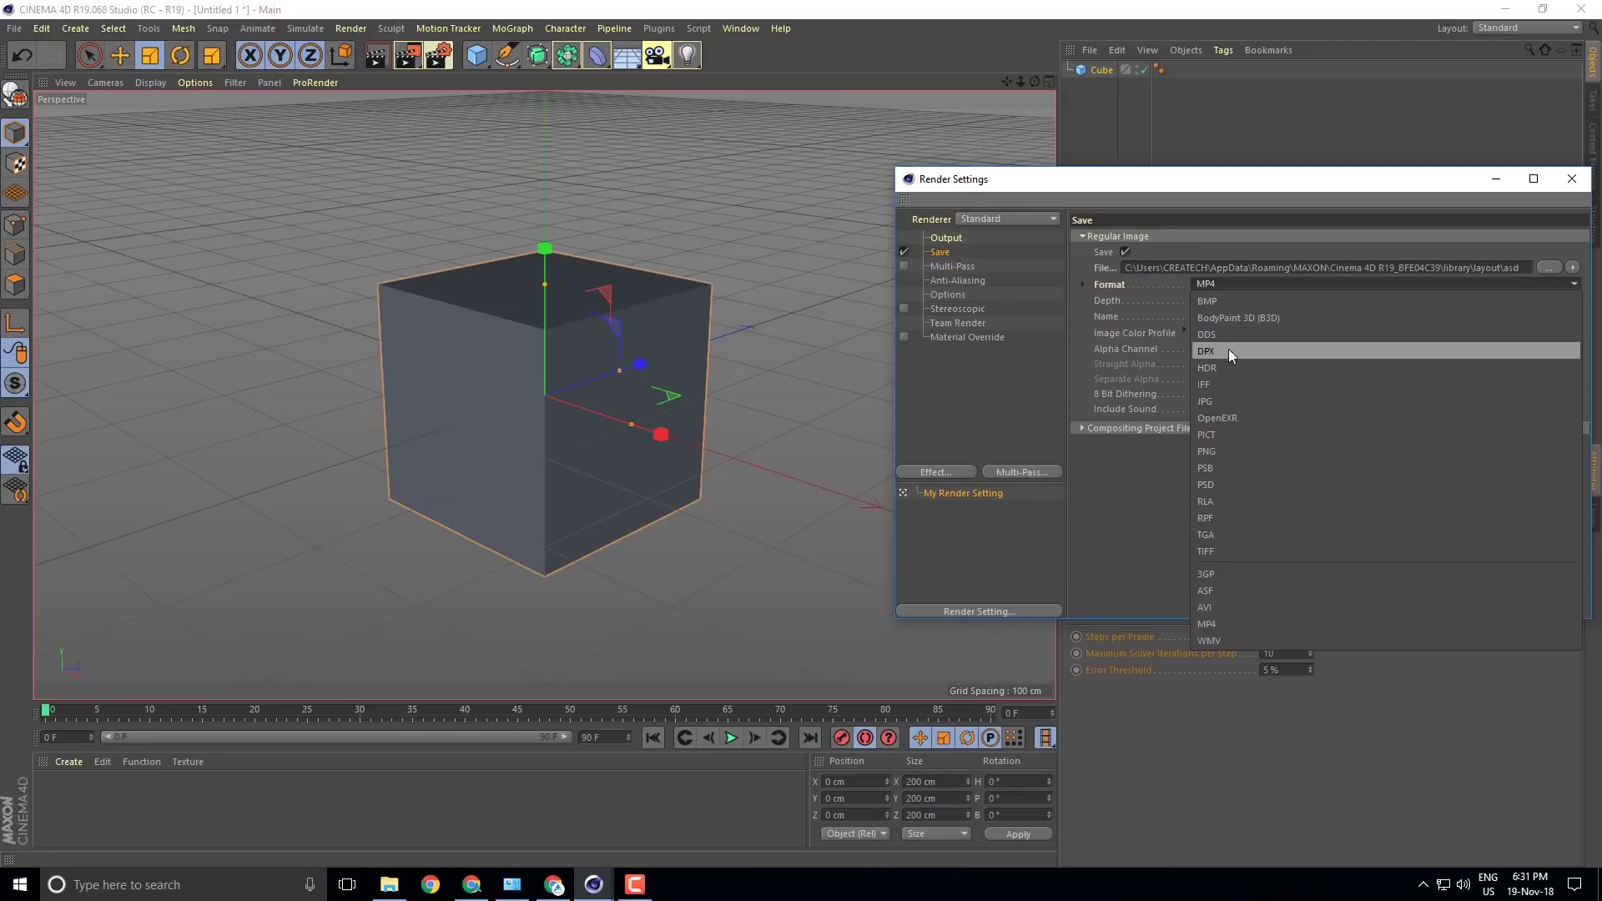
left_click(1243, 451)
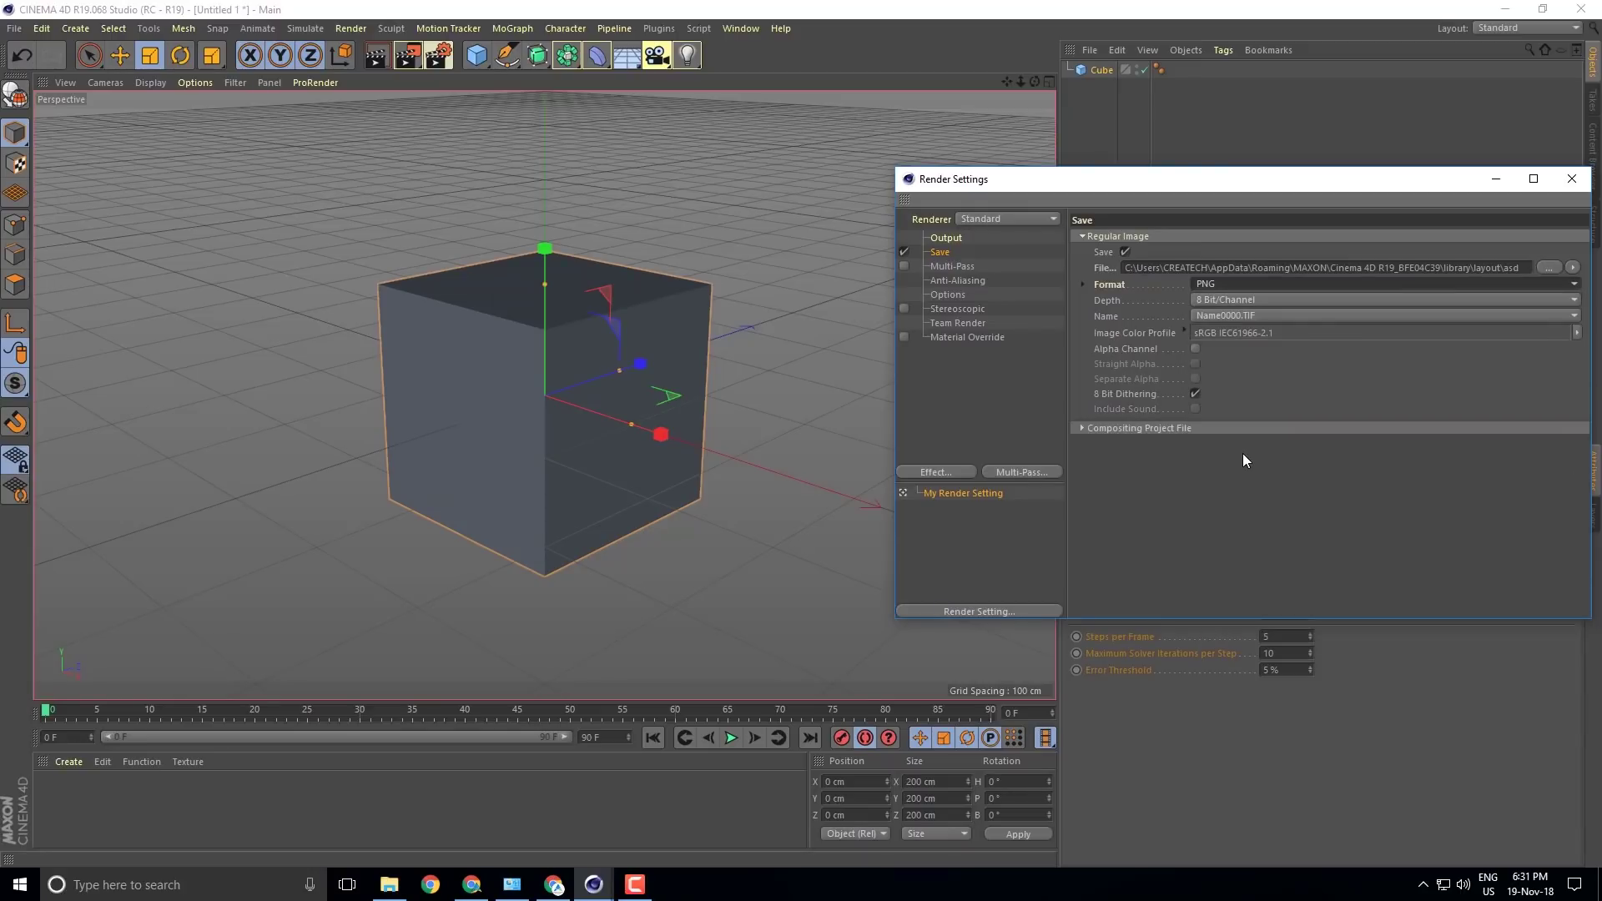
left_click(1196, 347)
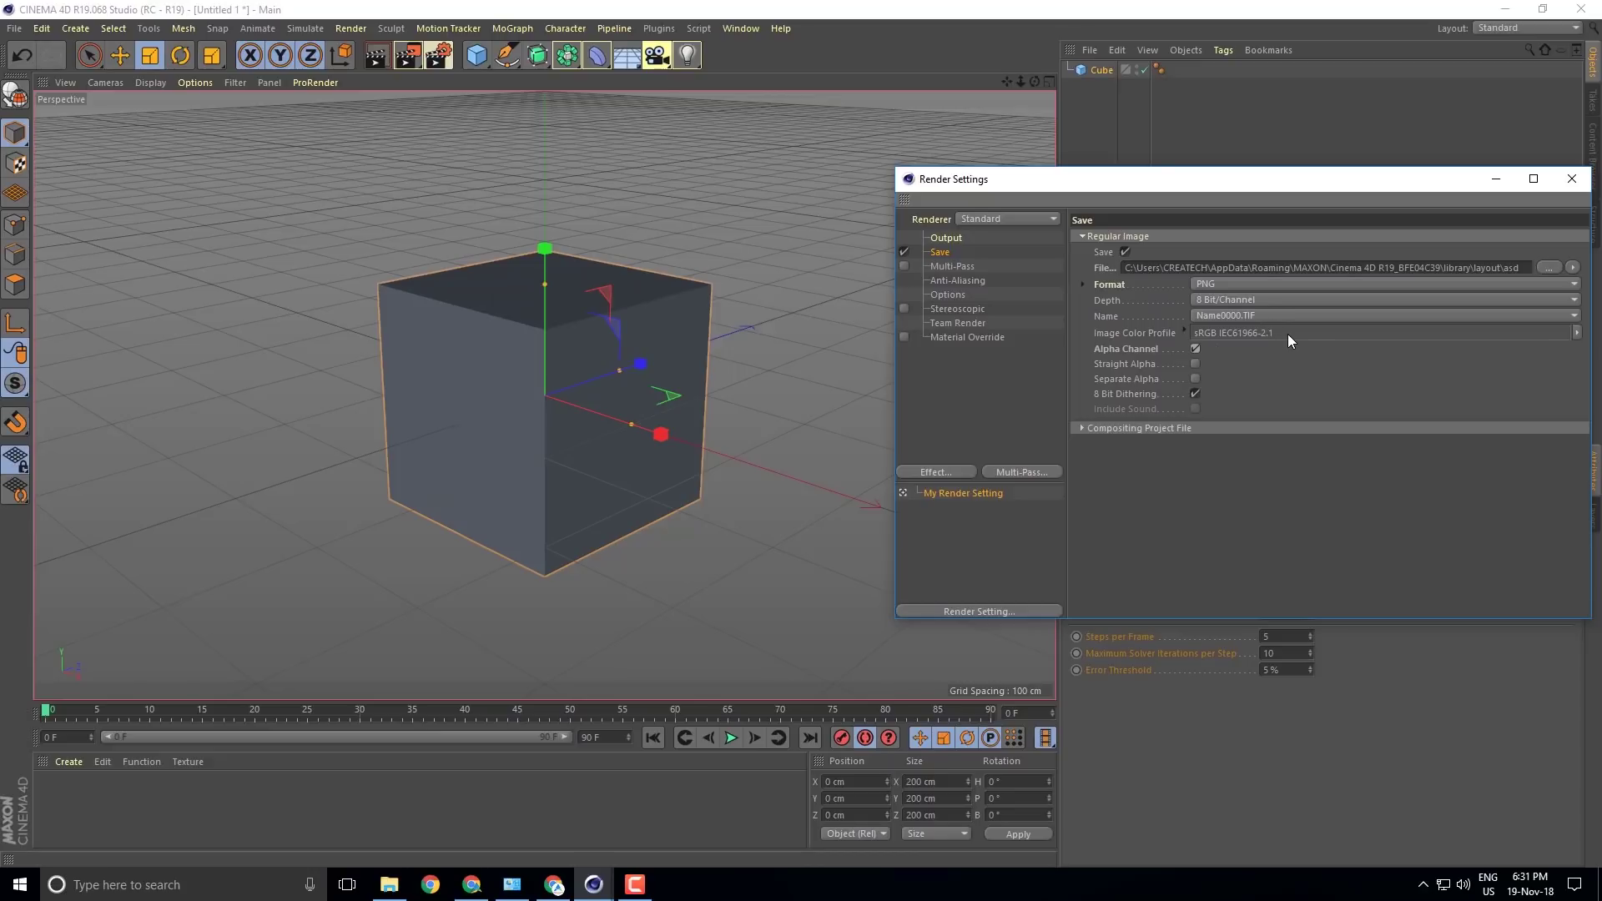
Examine the Multi-Pass settings, the available renderers and the render effects, and close the render settings.
left_click(936, 268)
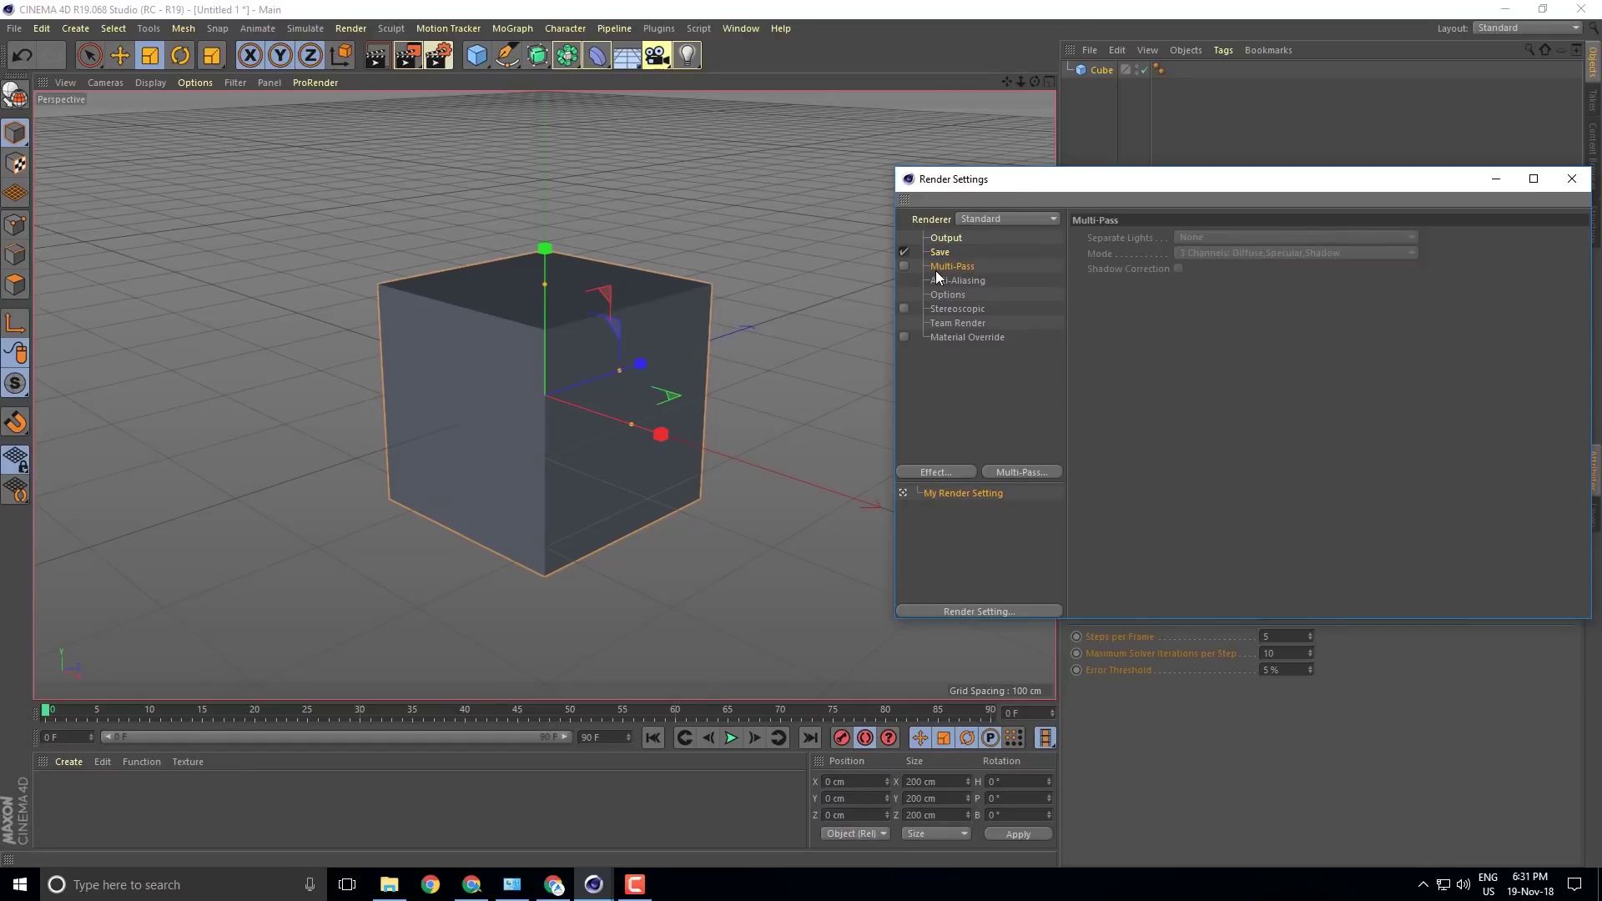
left_click(1012, 219)
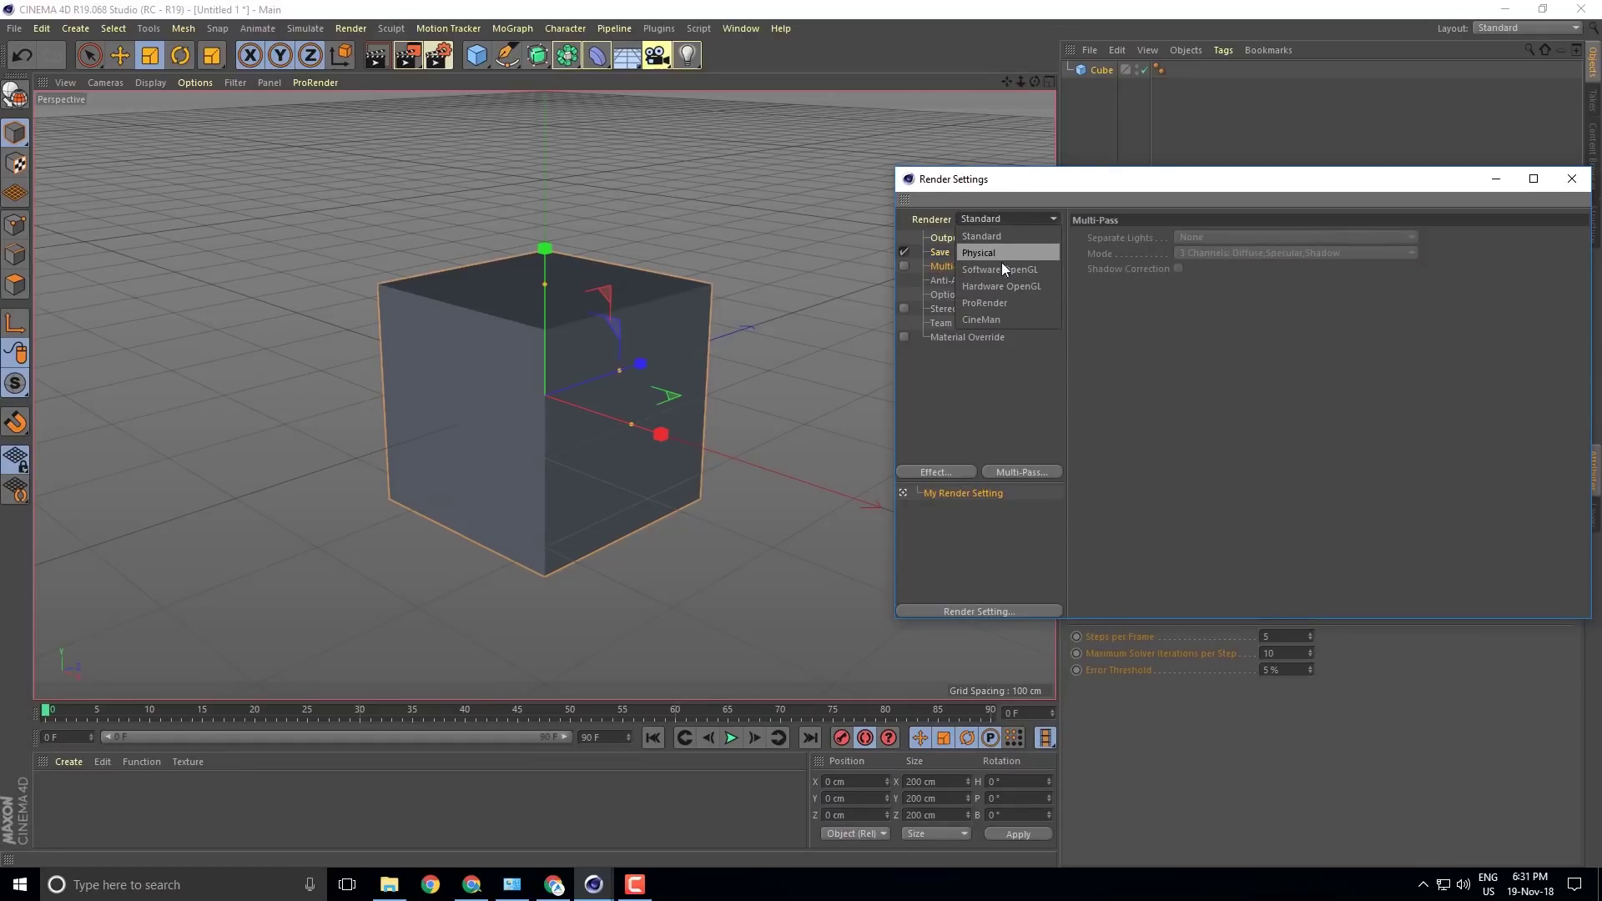
left_click(998, 398)
left_click(947, 470)
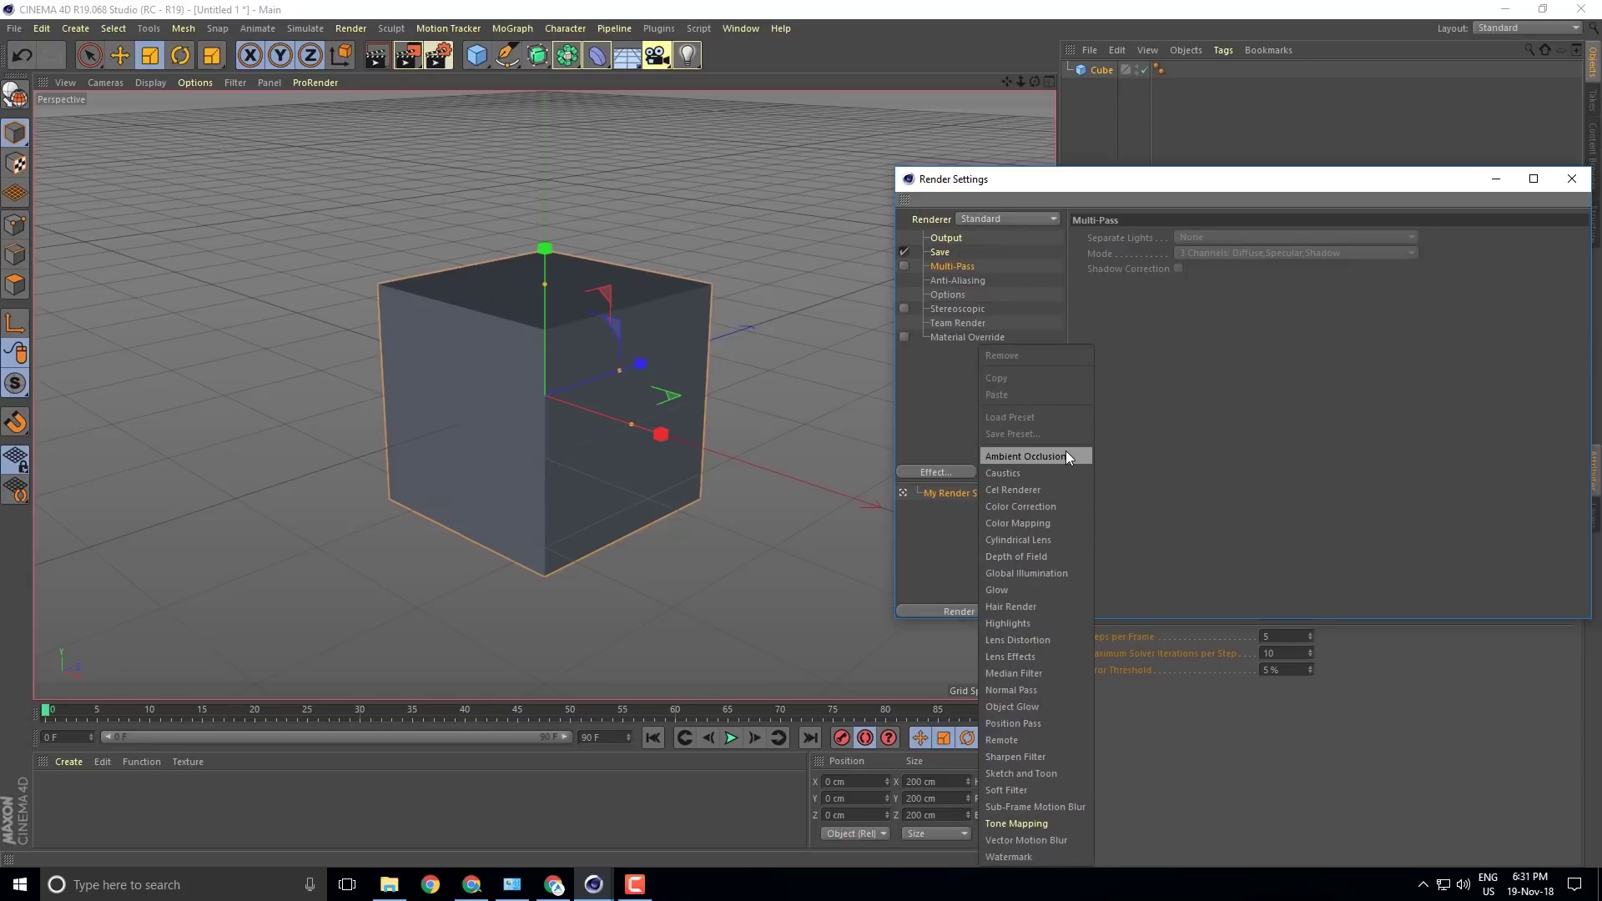
left_click(1490, 444)
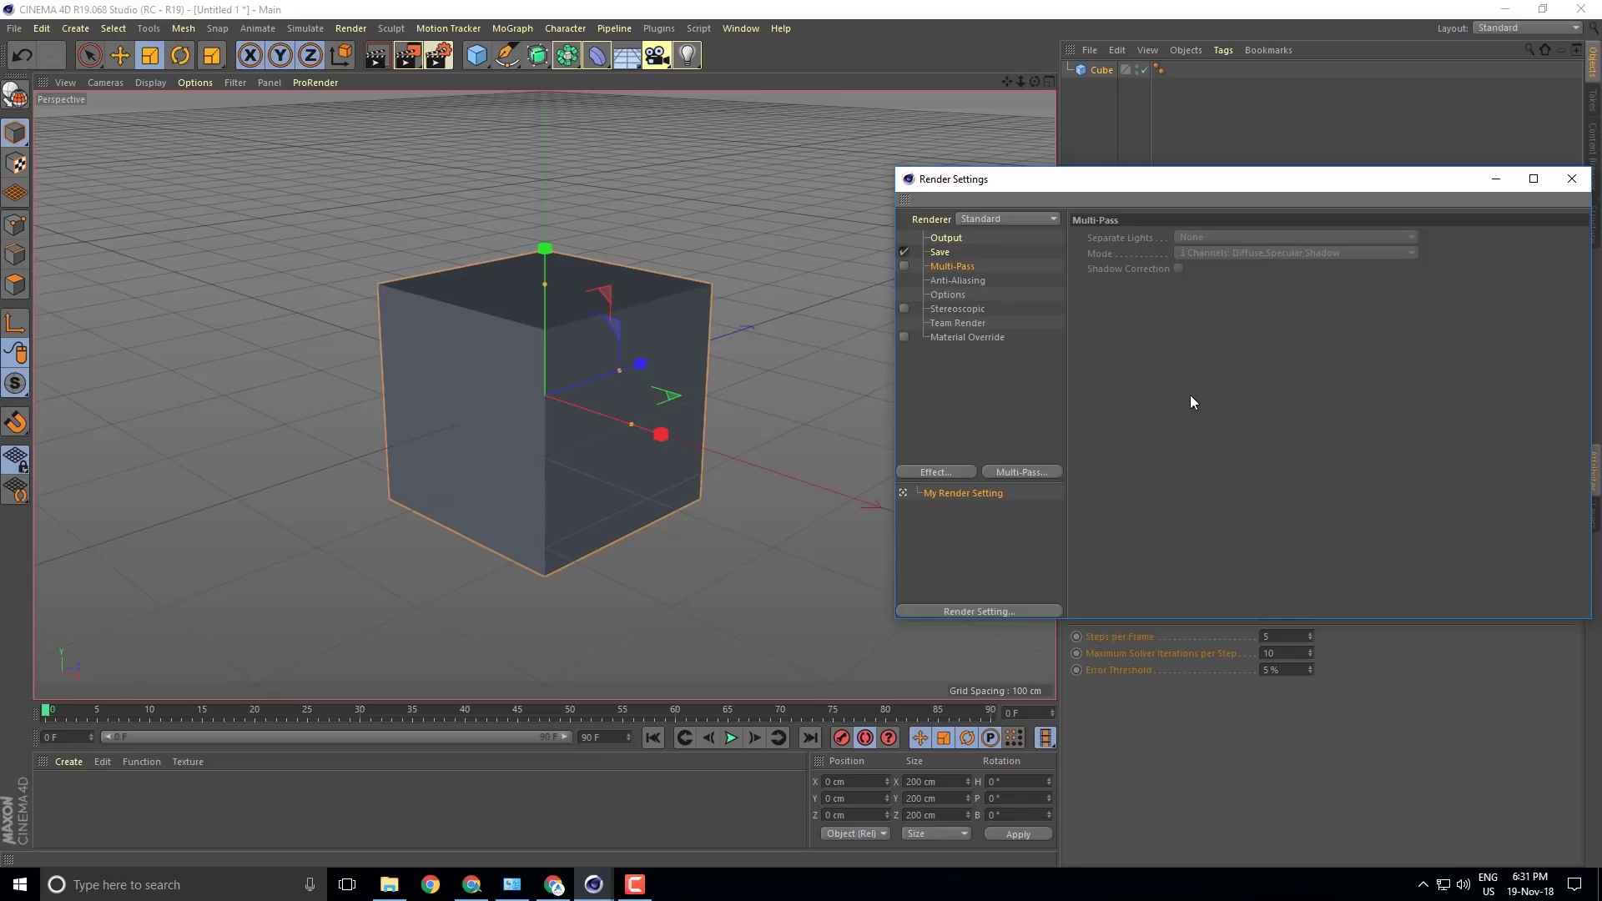
left_click_drag(1458, 177, 1303, 168)
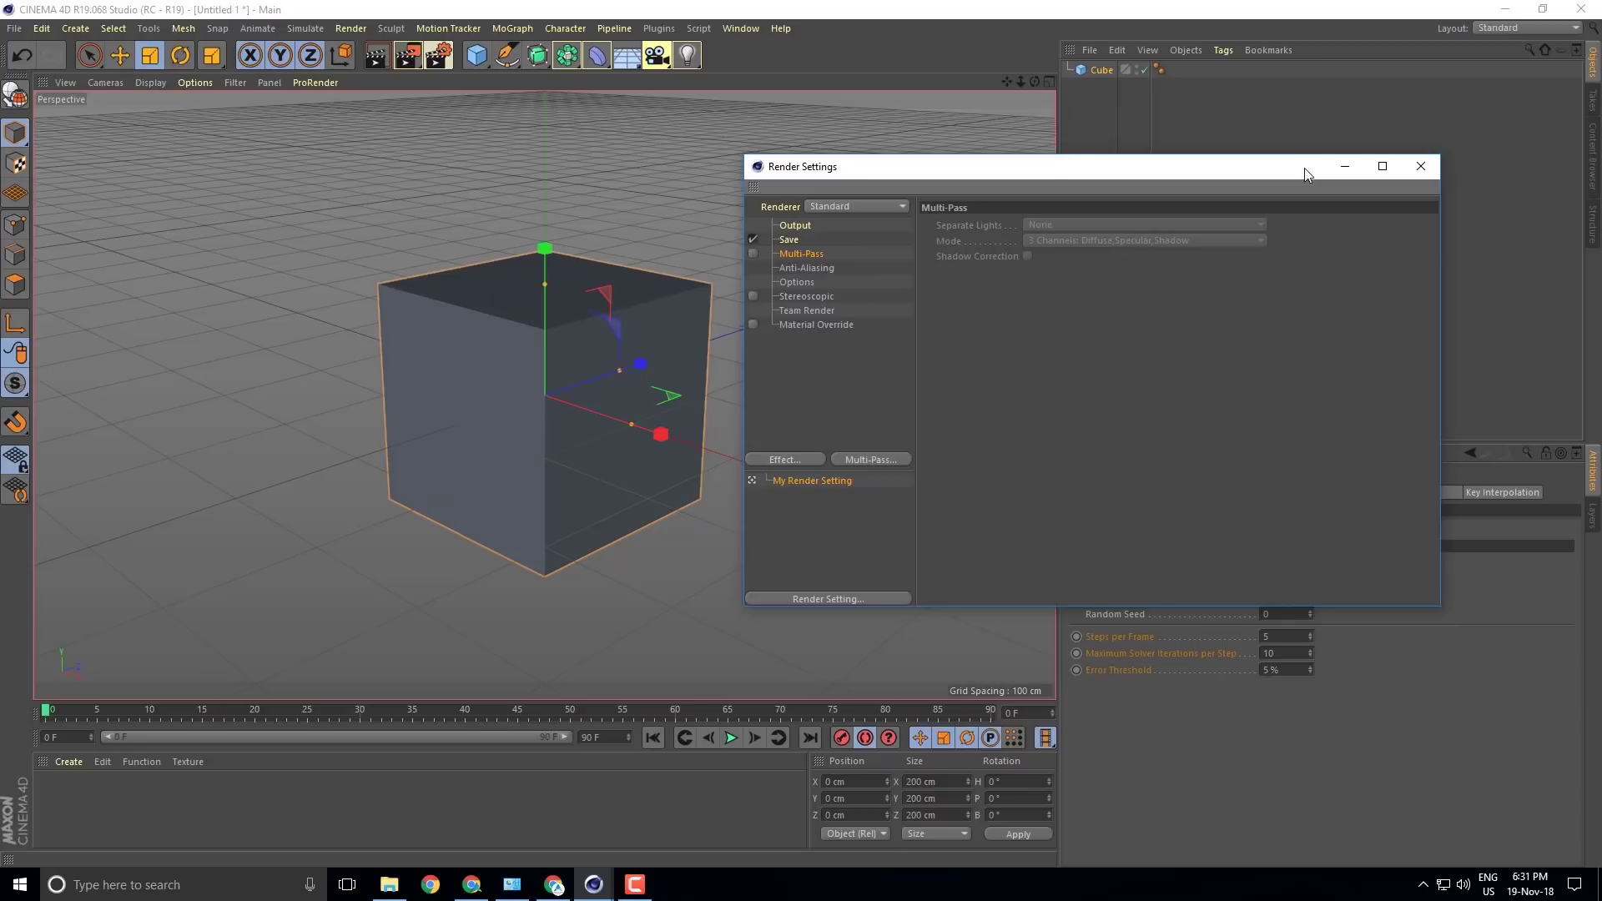
left_click(1421, 168)
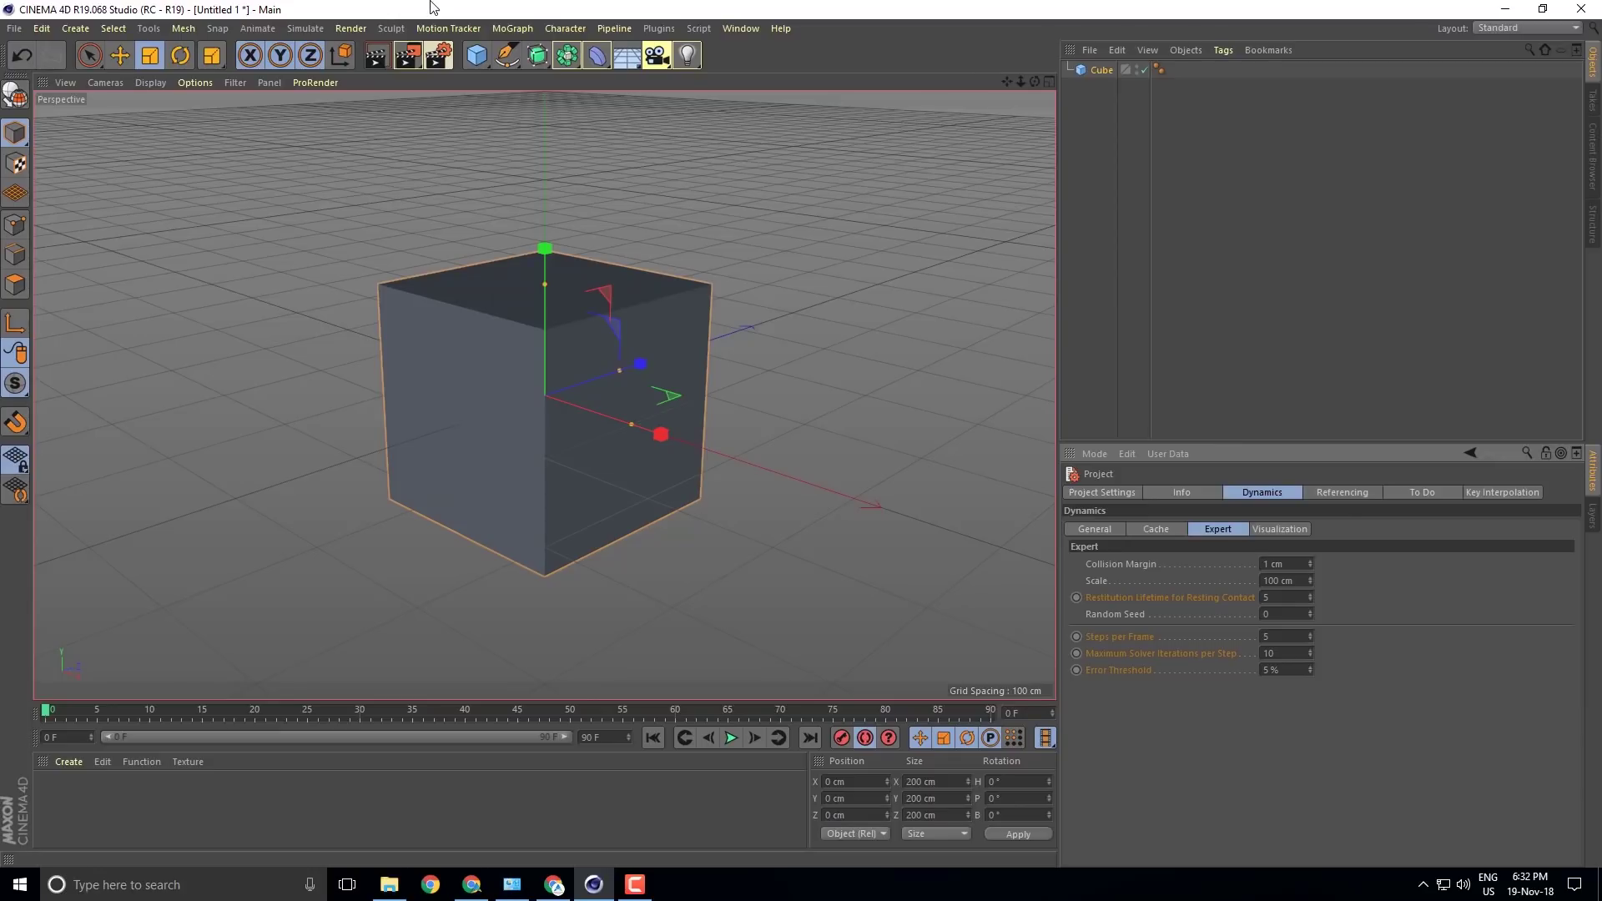
Switch to the Windows desktop and create a new folder named Eid project.
left_click(1499, 8)
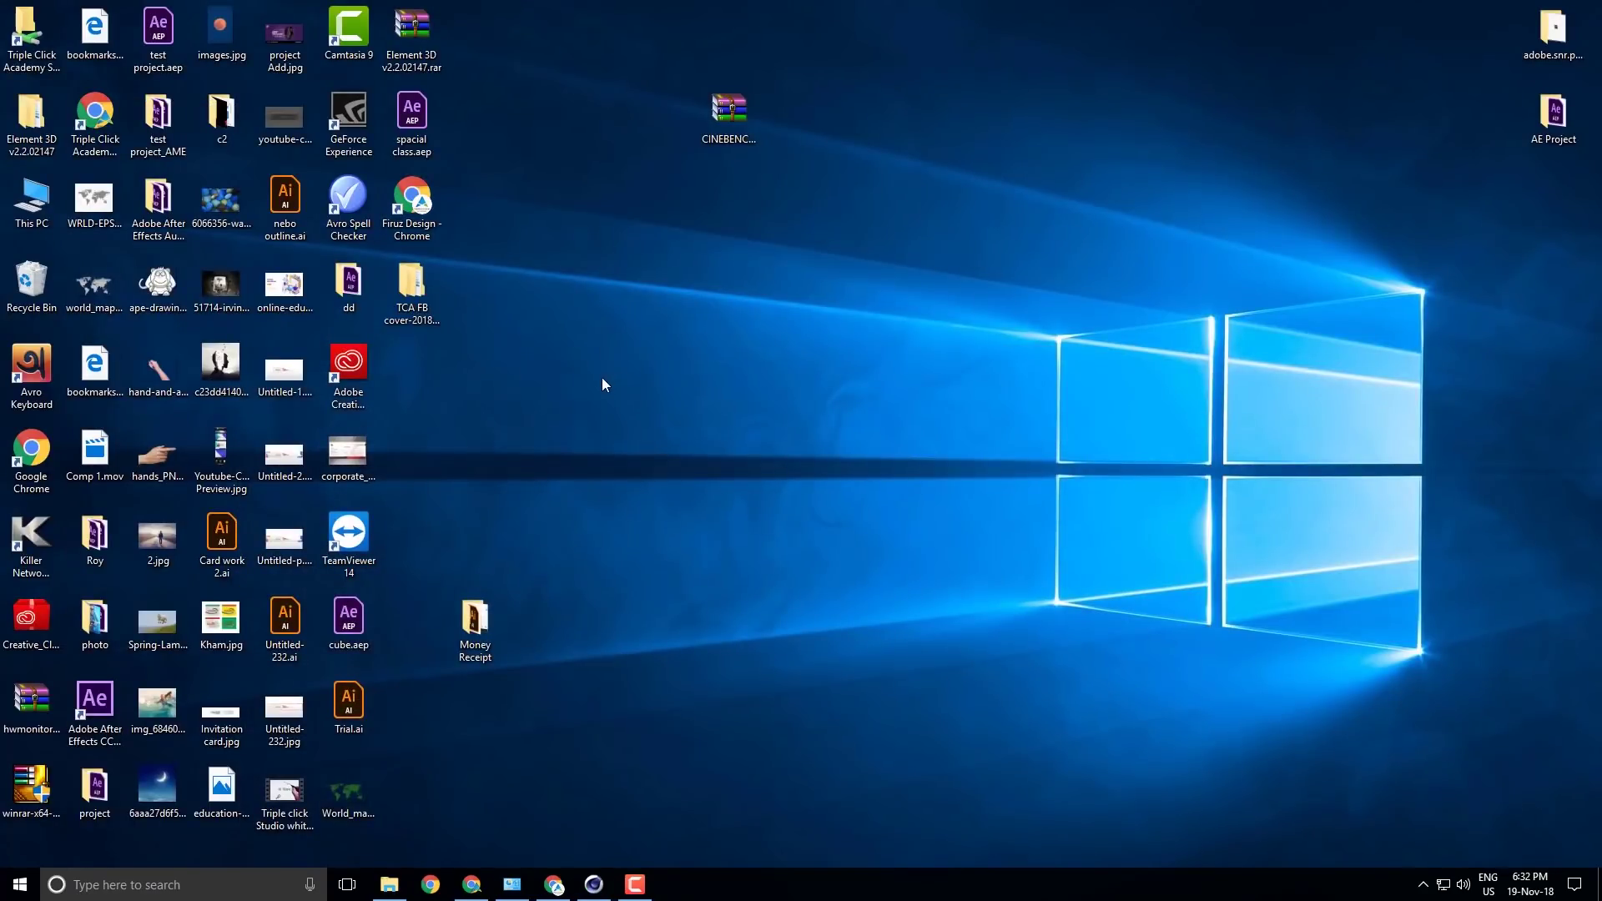
right_click(402, 374)
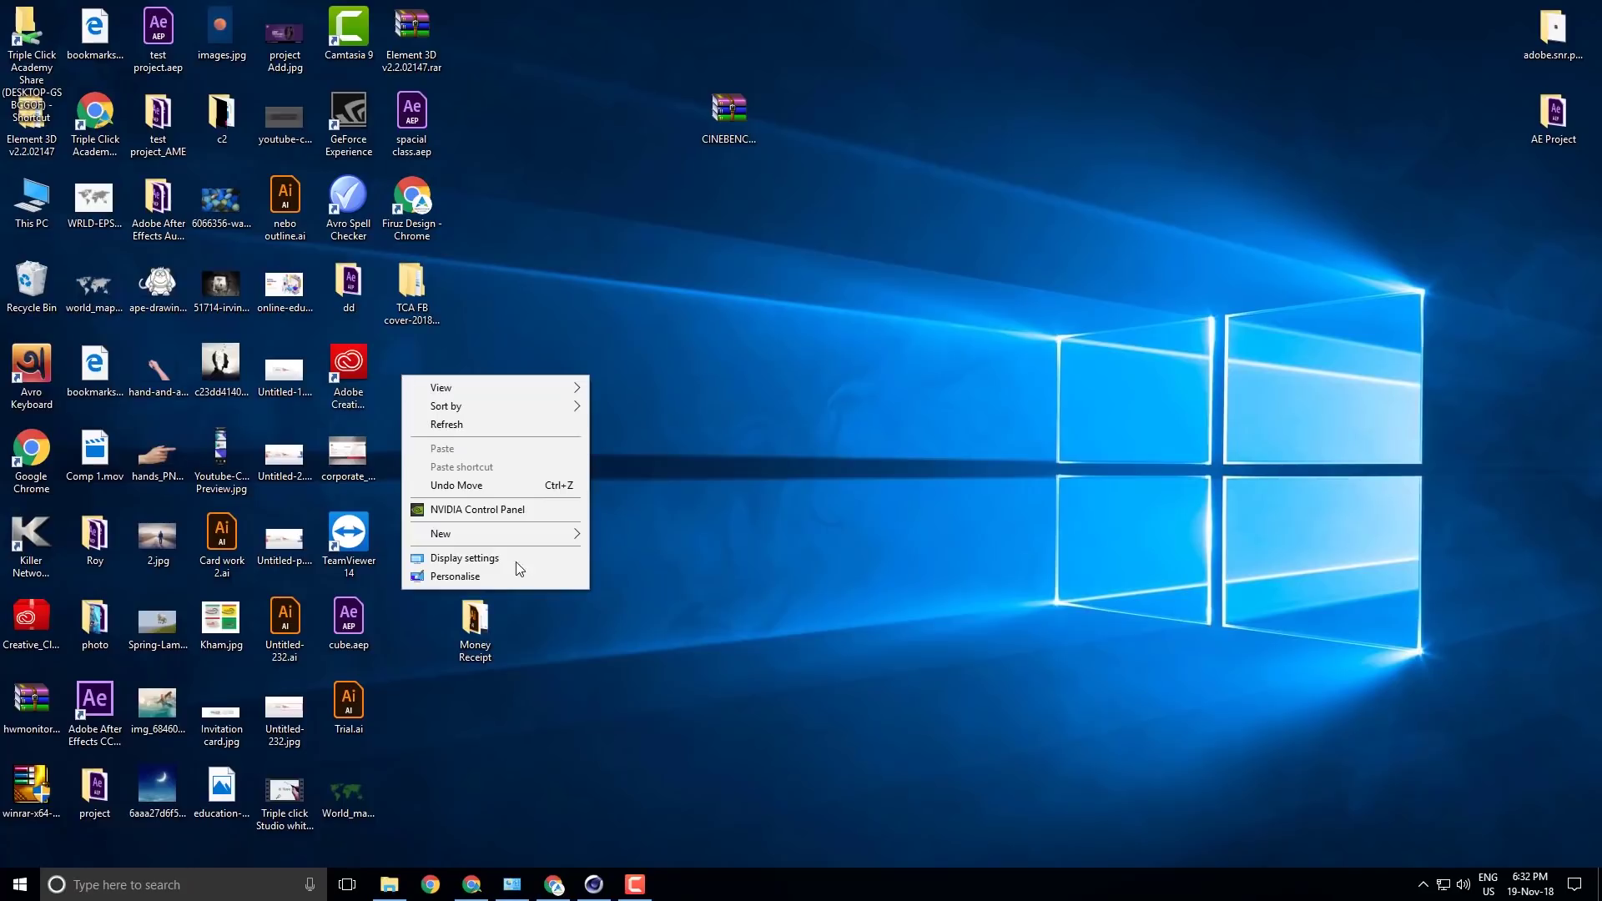
mouse_move(526, 535)
left_click(652, 538)
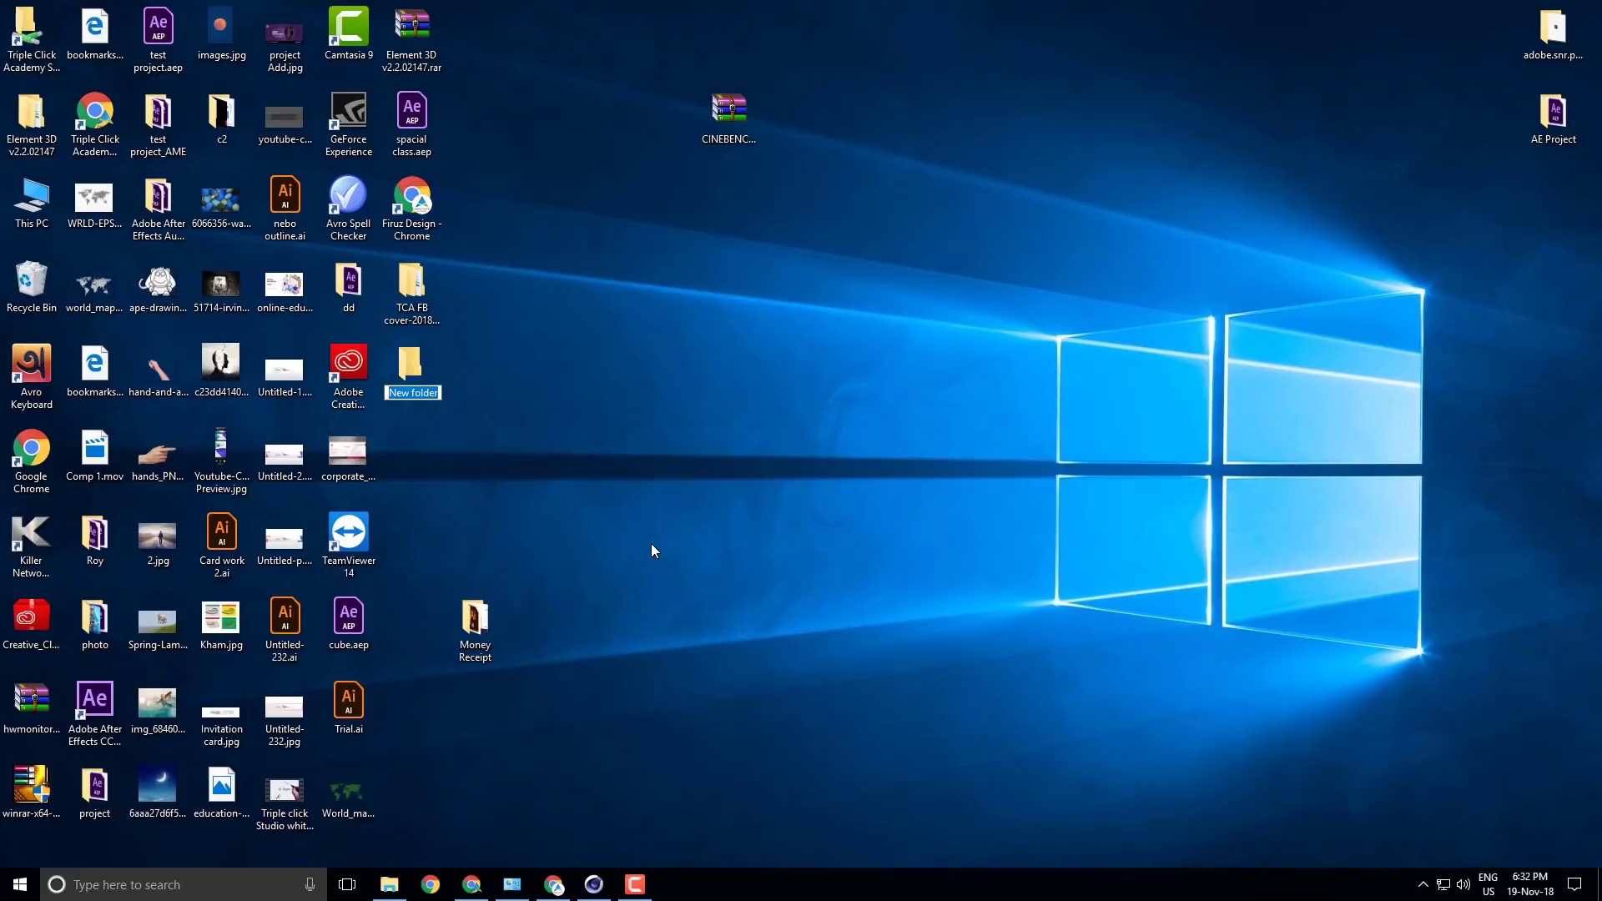
type("Eid project")
key("Return")
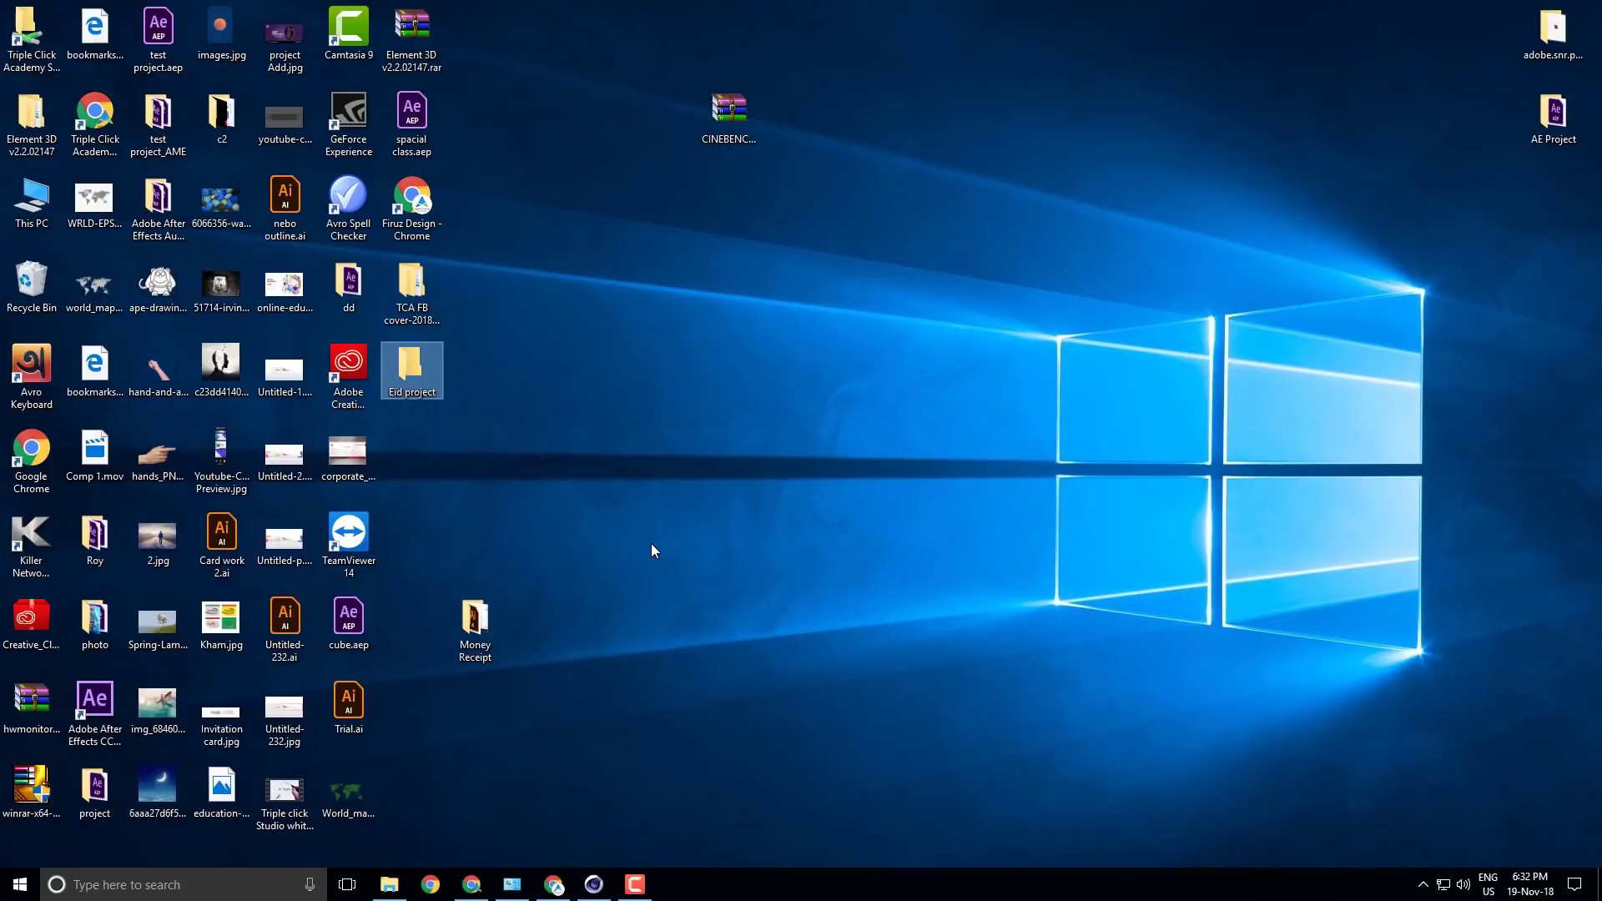
Open the Eid project folder and create a subfolder named 01 stock & research.
double_click(399, 362)
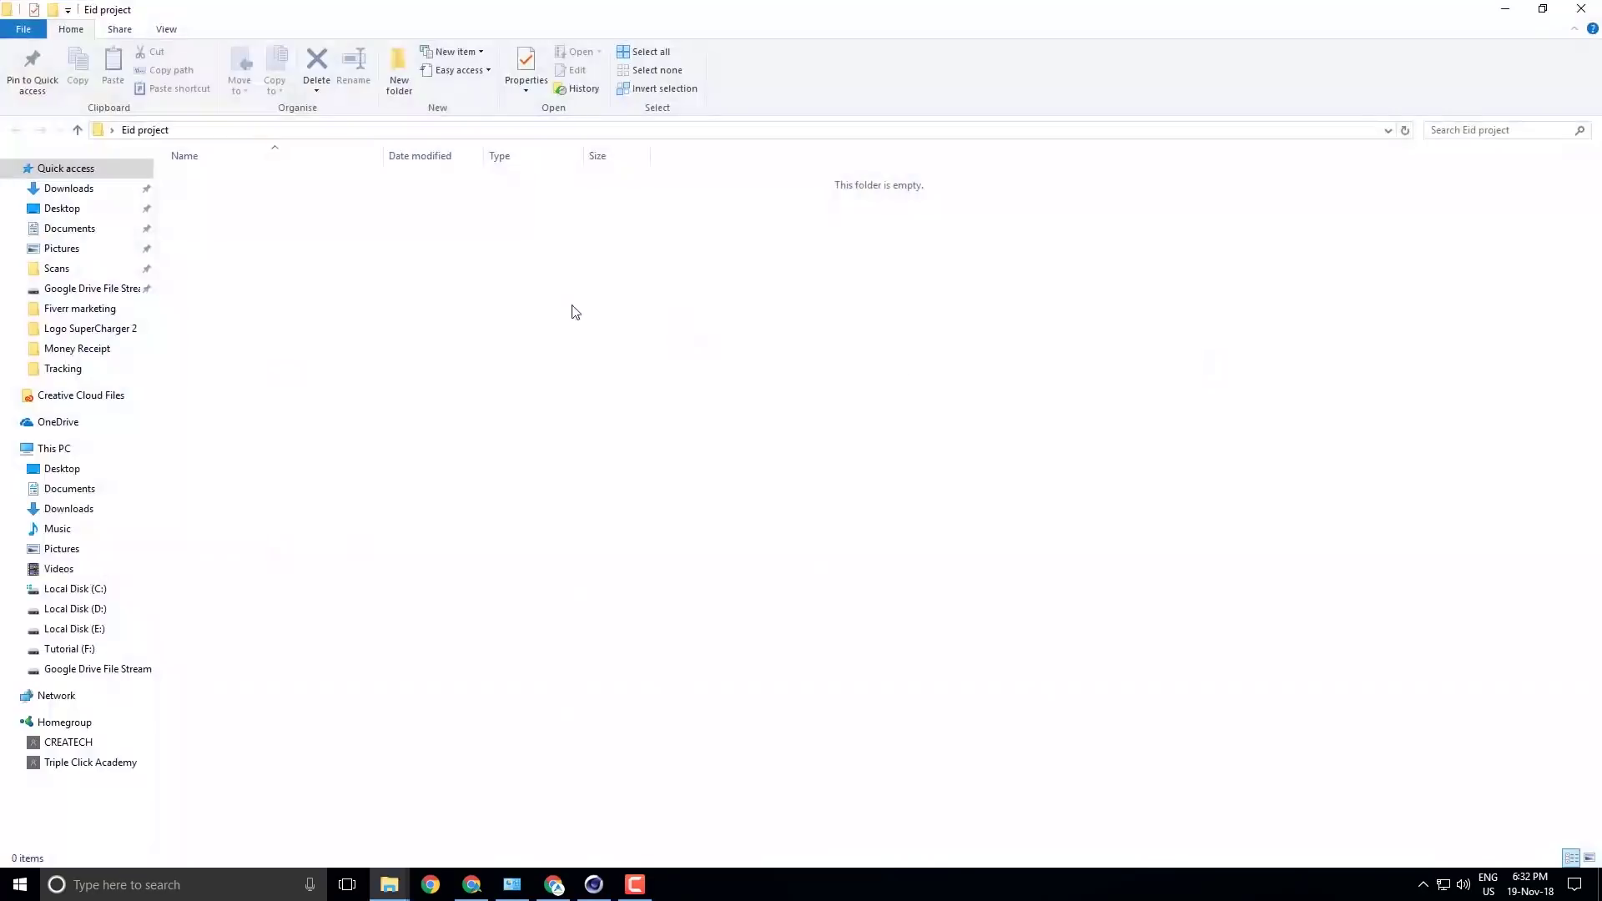
right_click(412, 282)
mouse_move(524, 483)
left_click(662, 475)
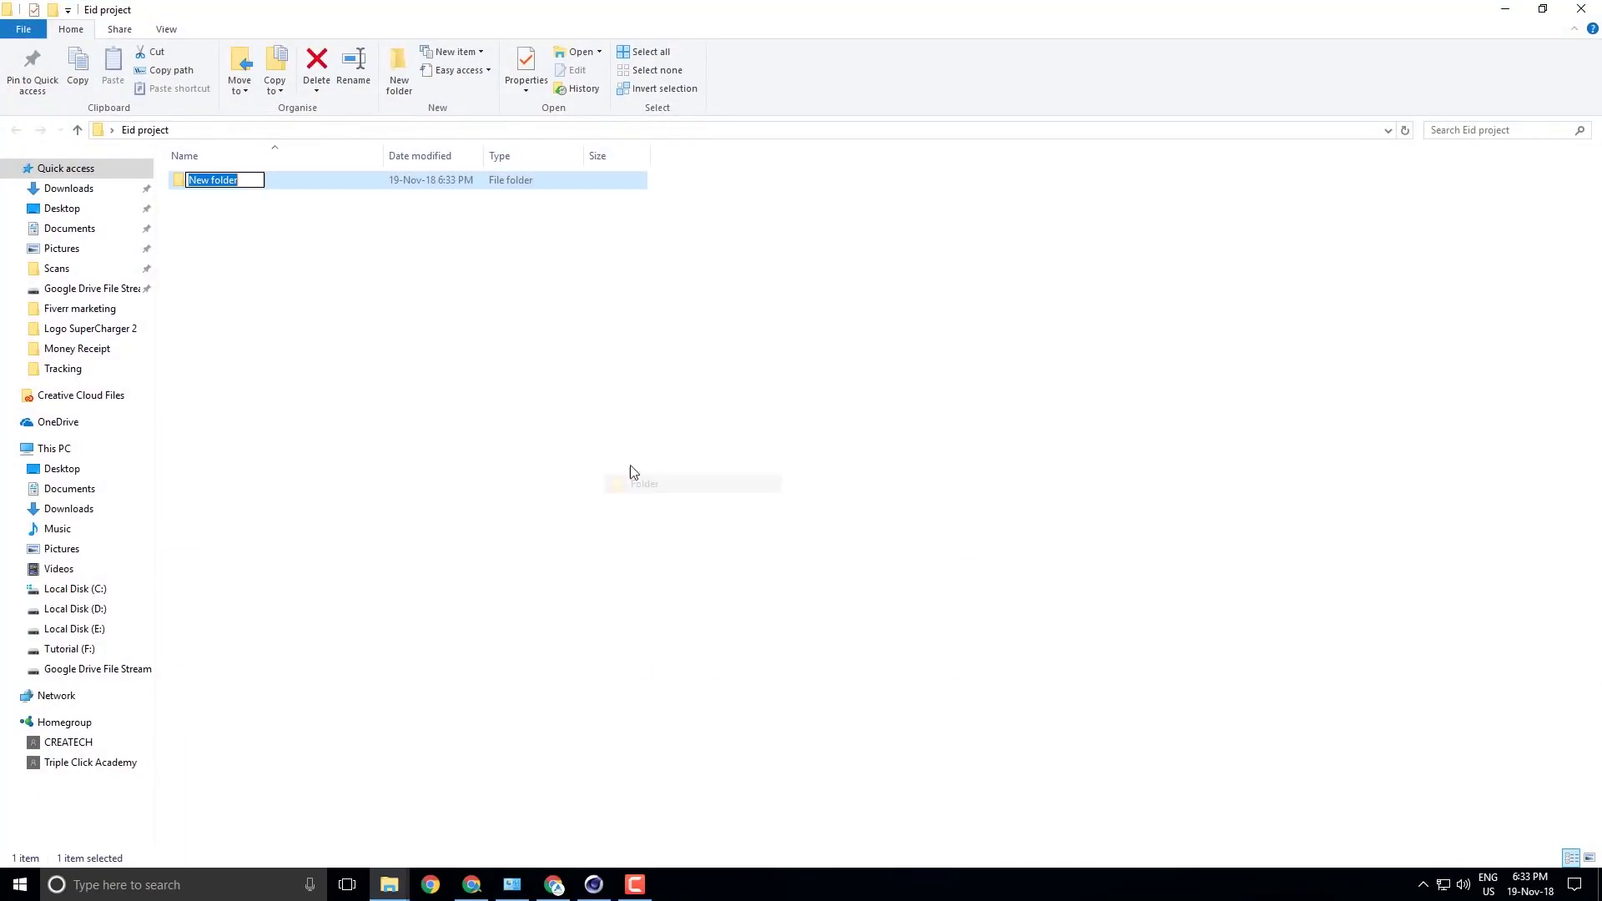
type("01")
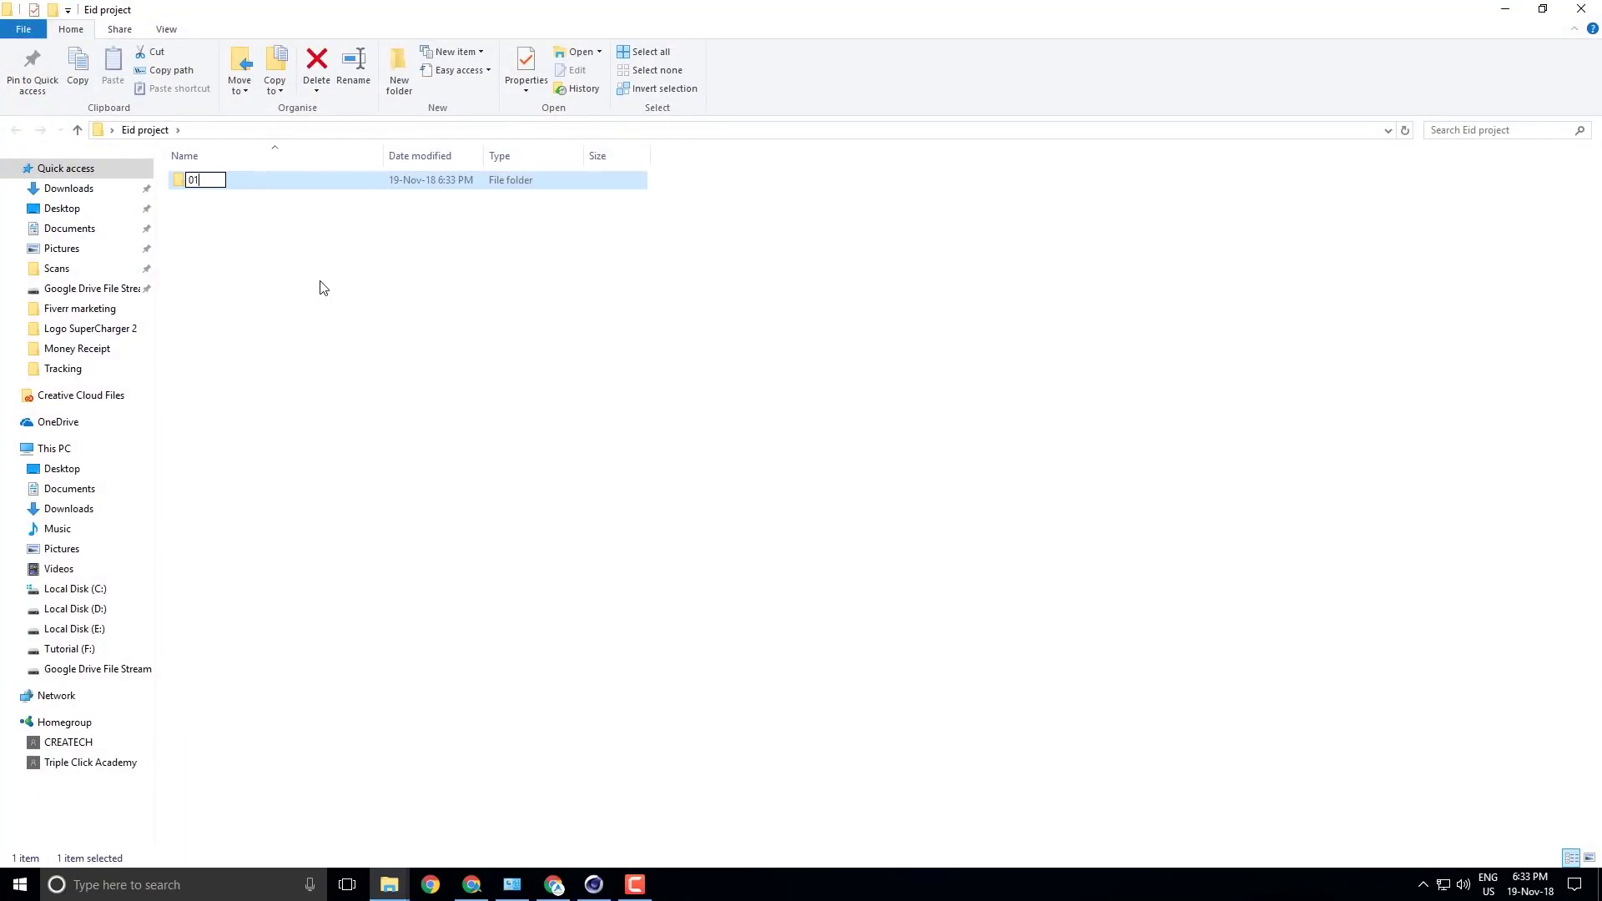
type(" stio")
key("BackSpace")
key("BackSpace")
key("BackSpace")
type("tock &")
key("BackSpace")
type("& research")
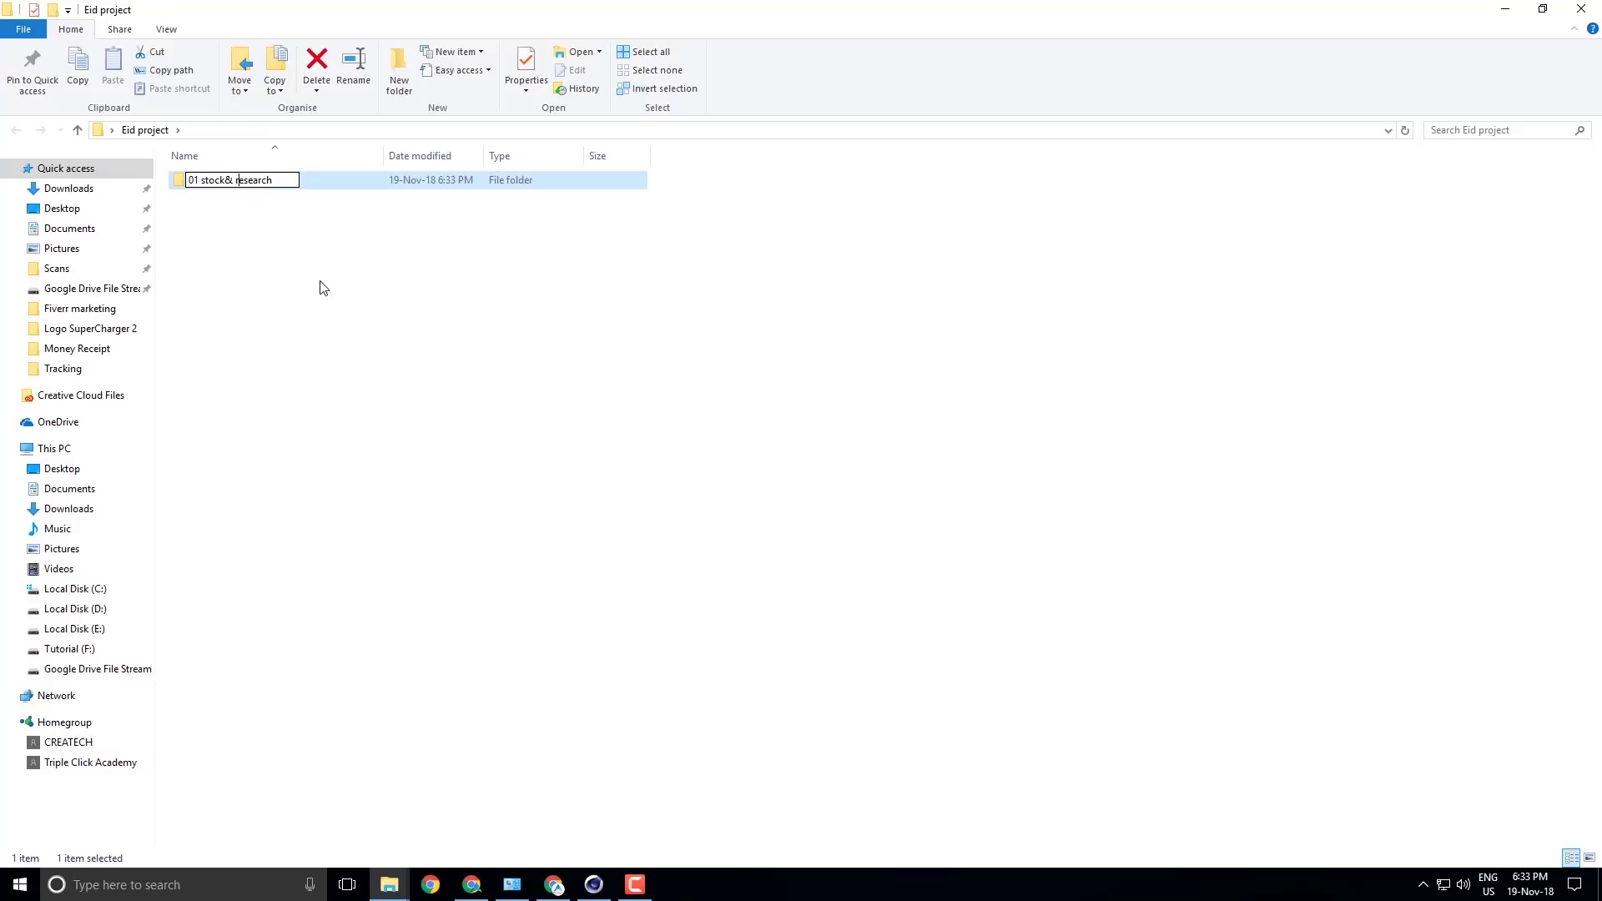
key("Return")
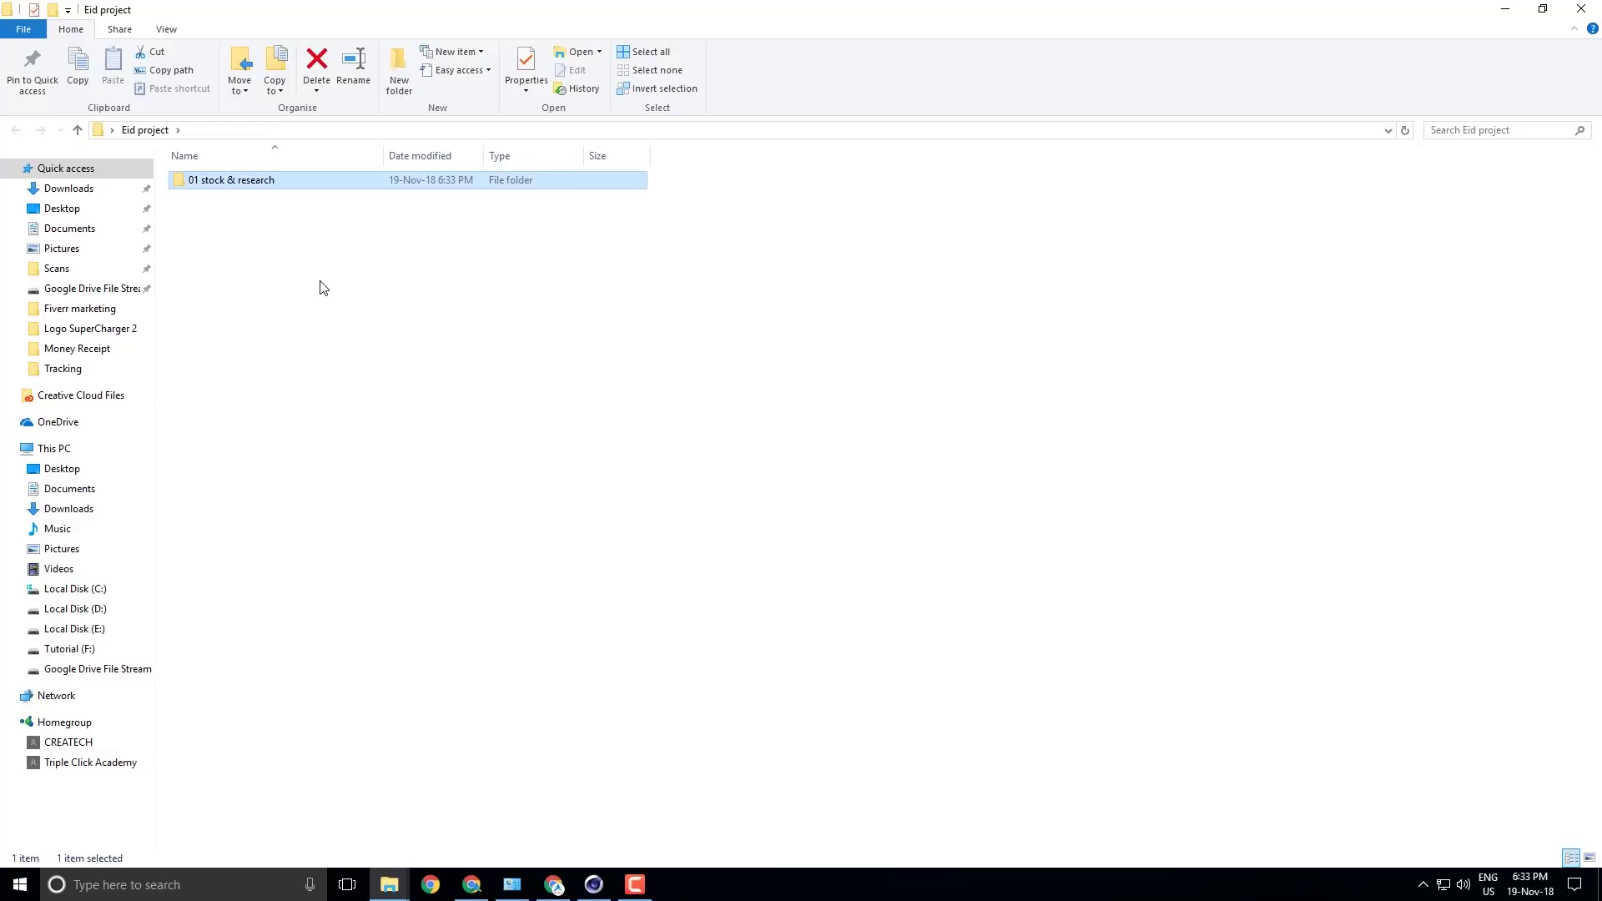
Duplicate the 01 stock & research folder and rename the copy as 02 Develop & Project Files.
left_click_drag(253, 189, 259, 245, "ctrl")
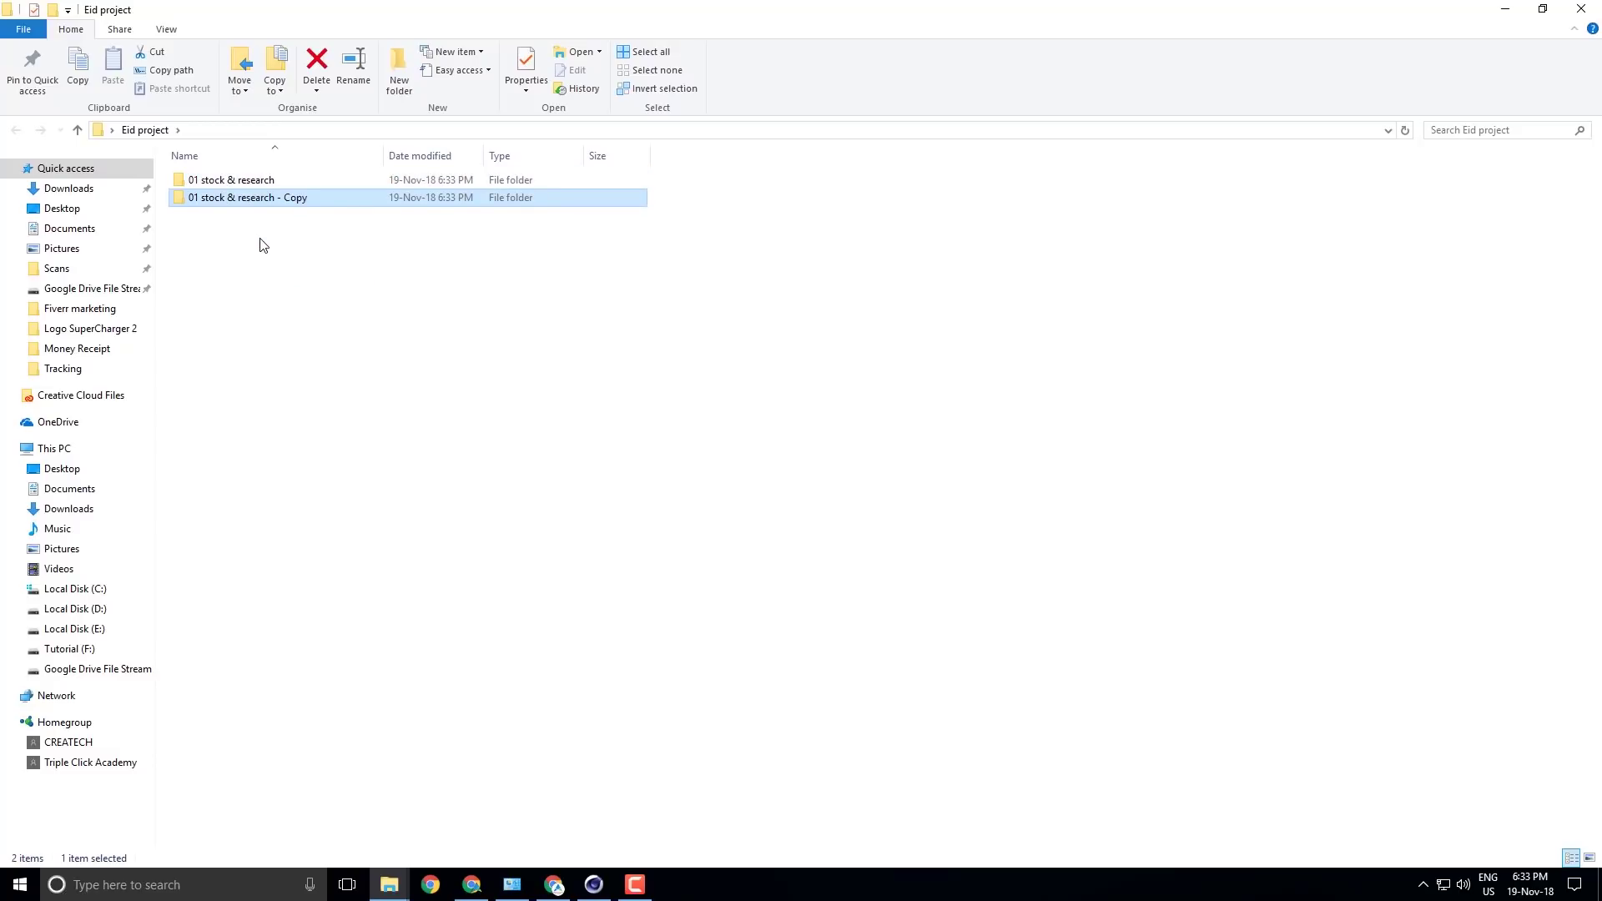
double_click(257, 202)
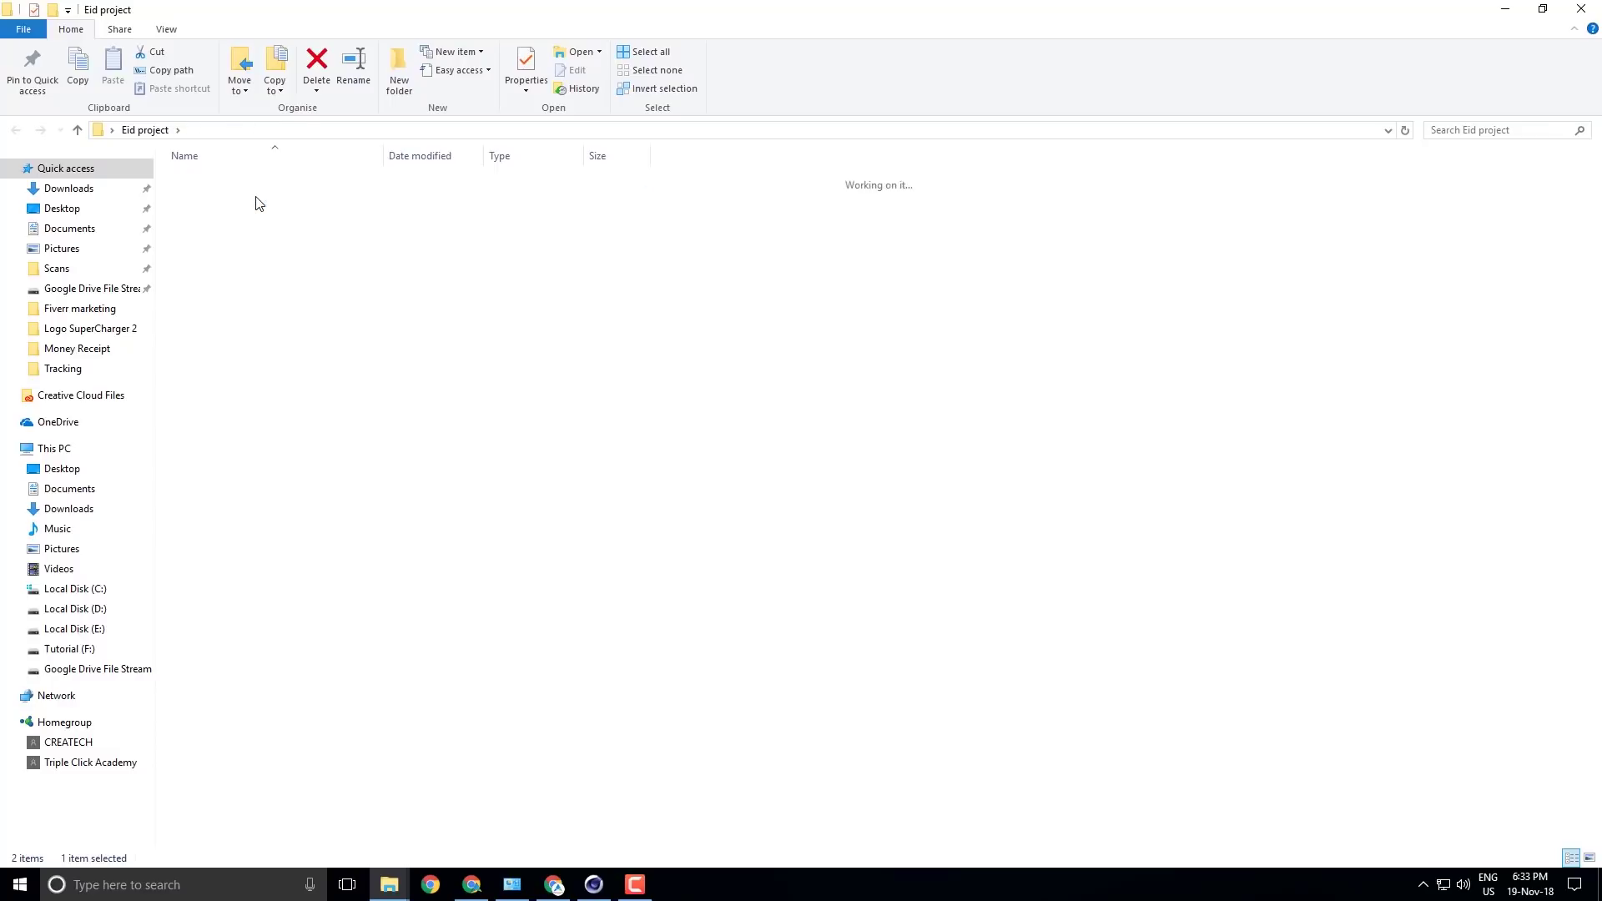
left_click(176, 129)
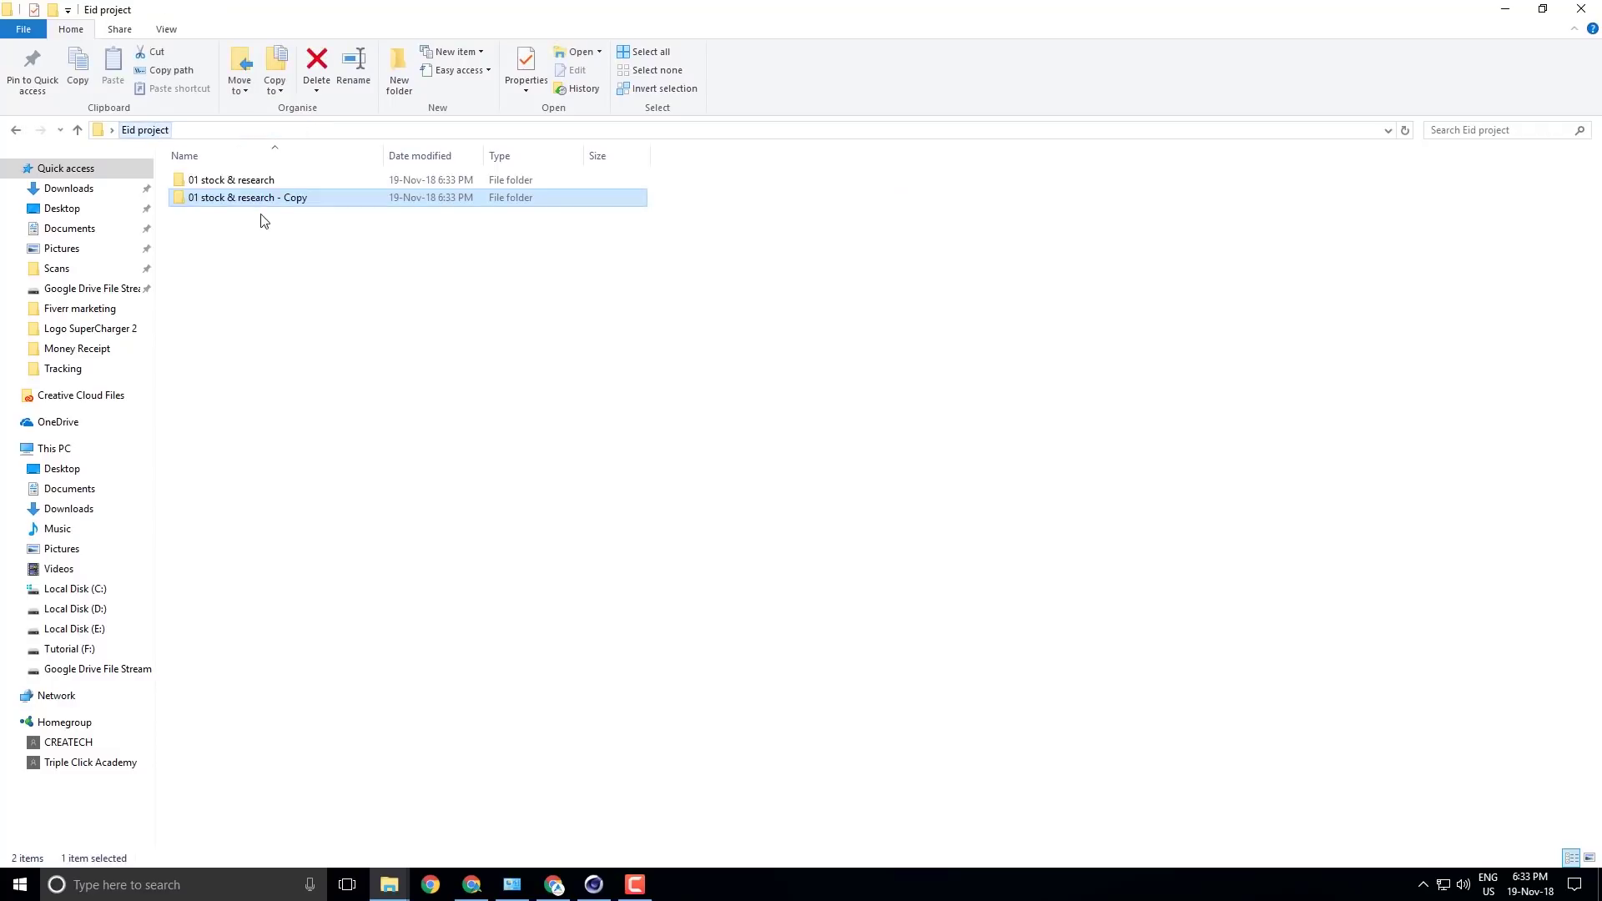
right_click(247, 200)
left_click(357, 564)
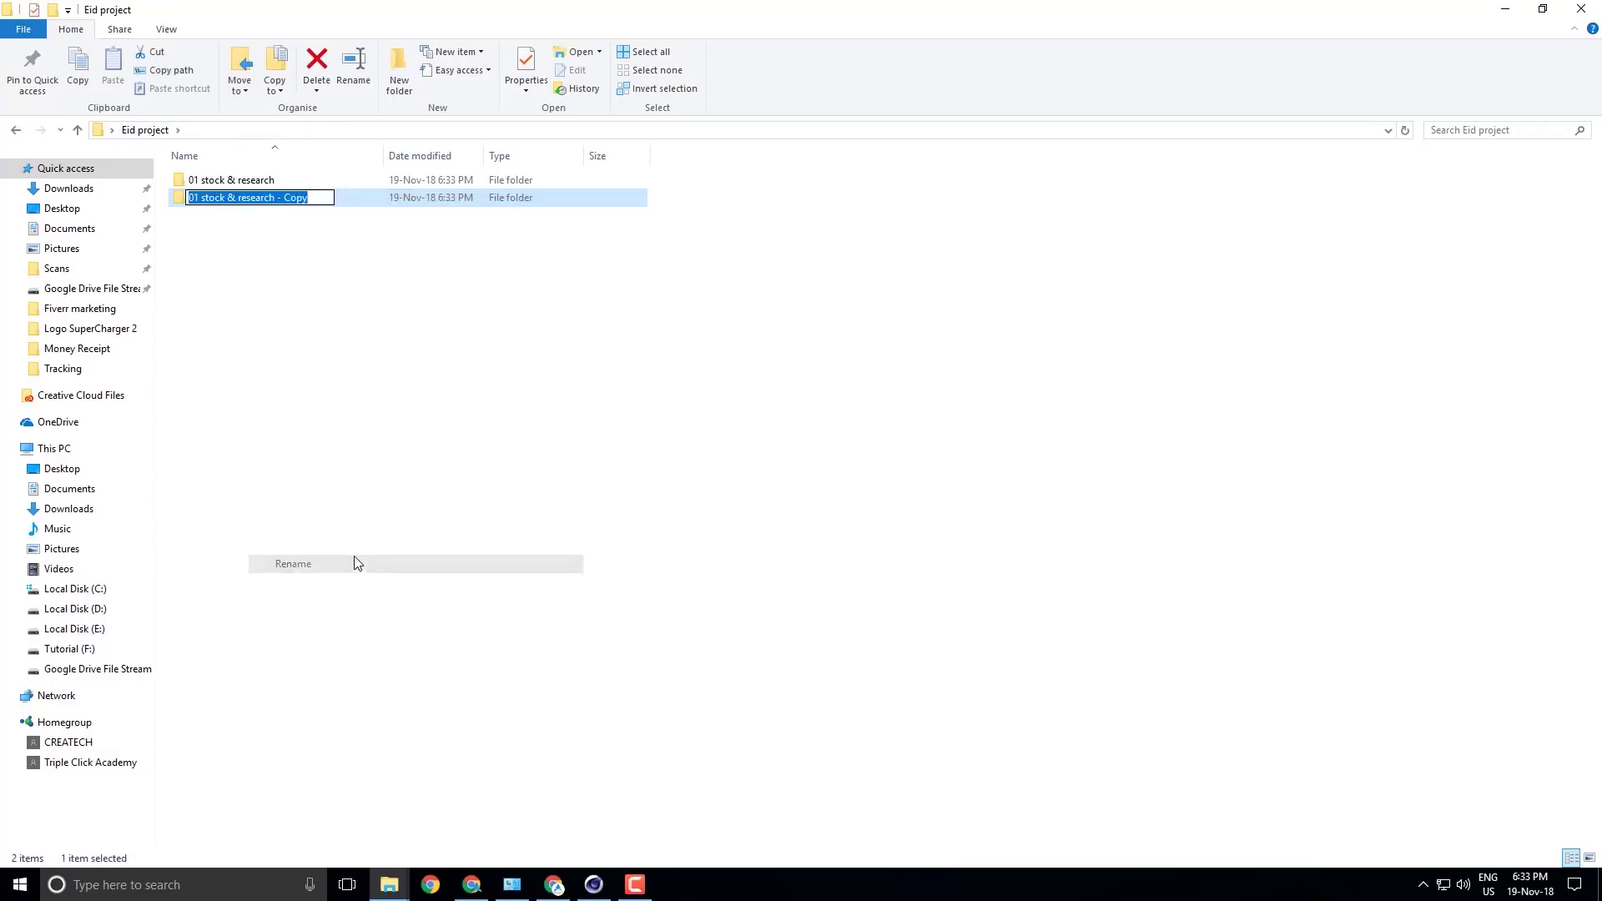
type("02")
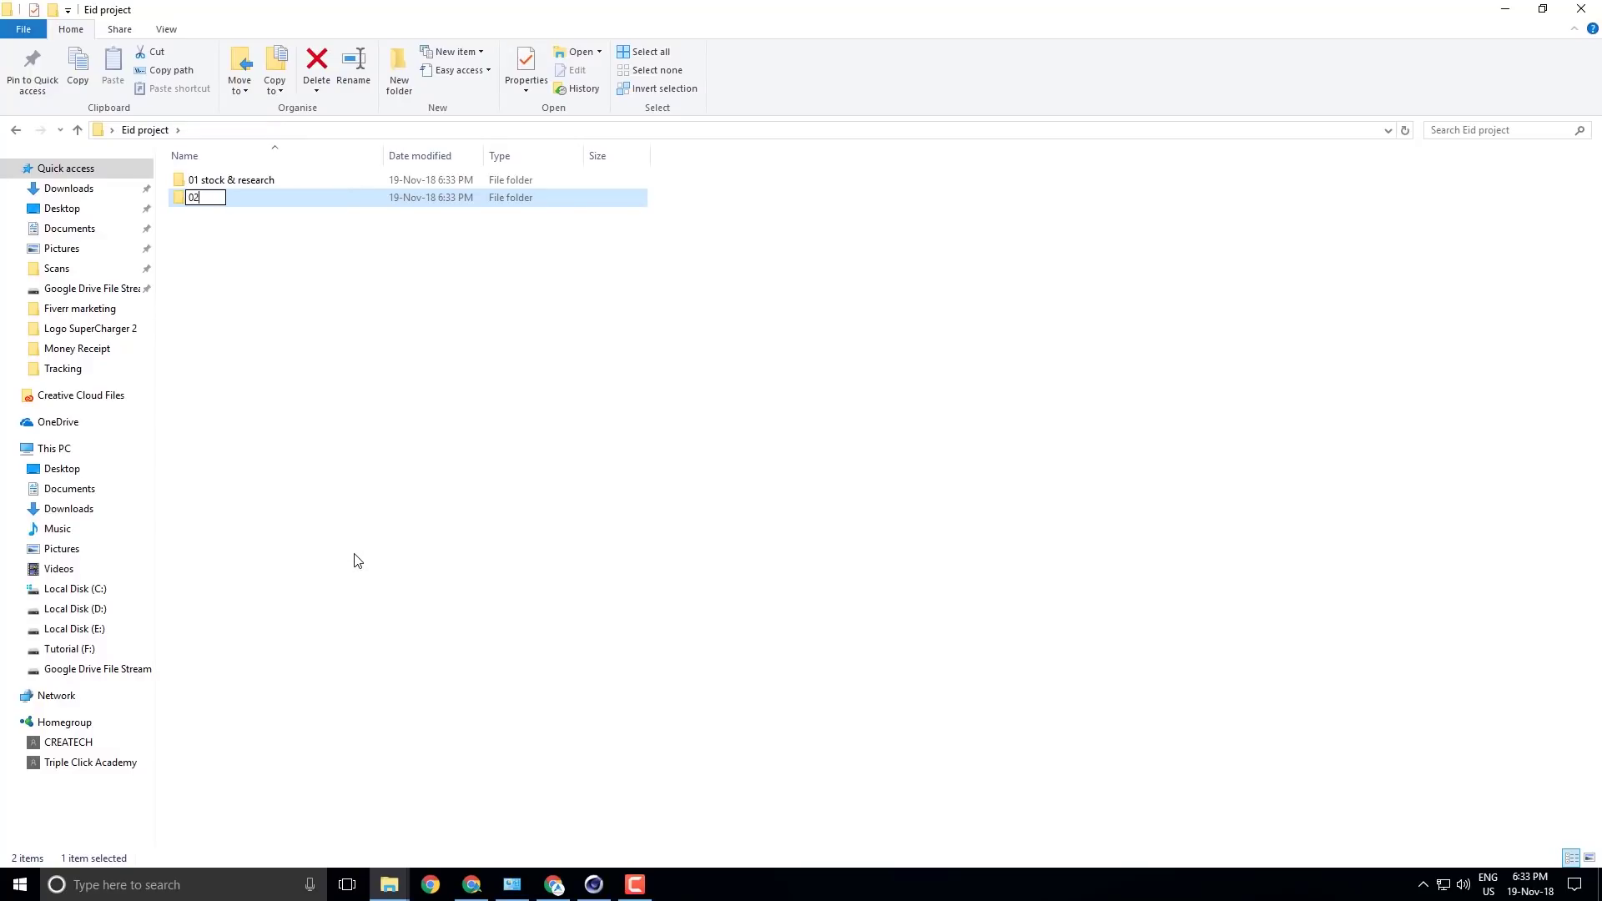
type(" D")
type("evelop & Project Files")
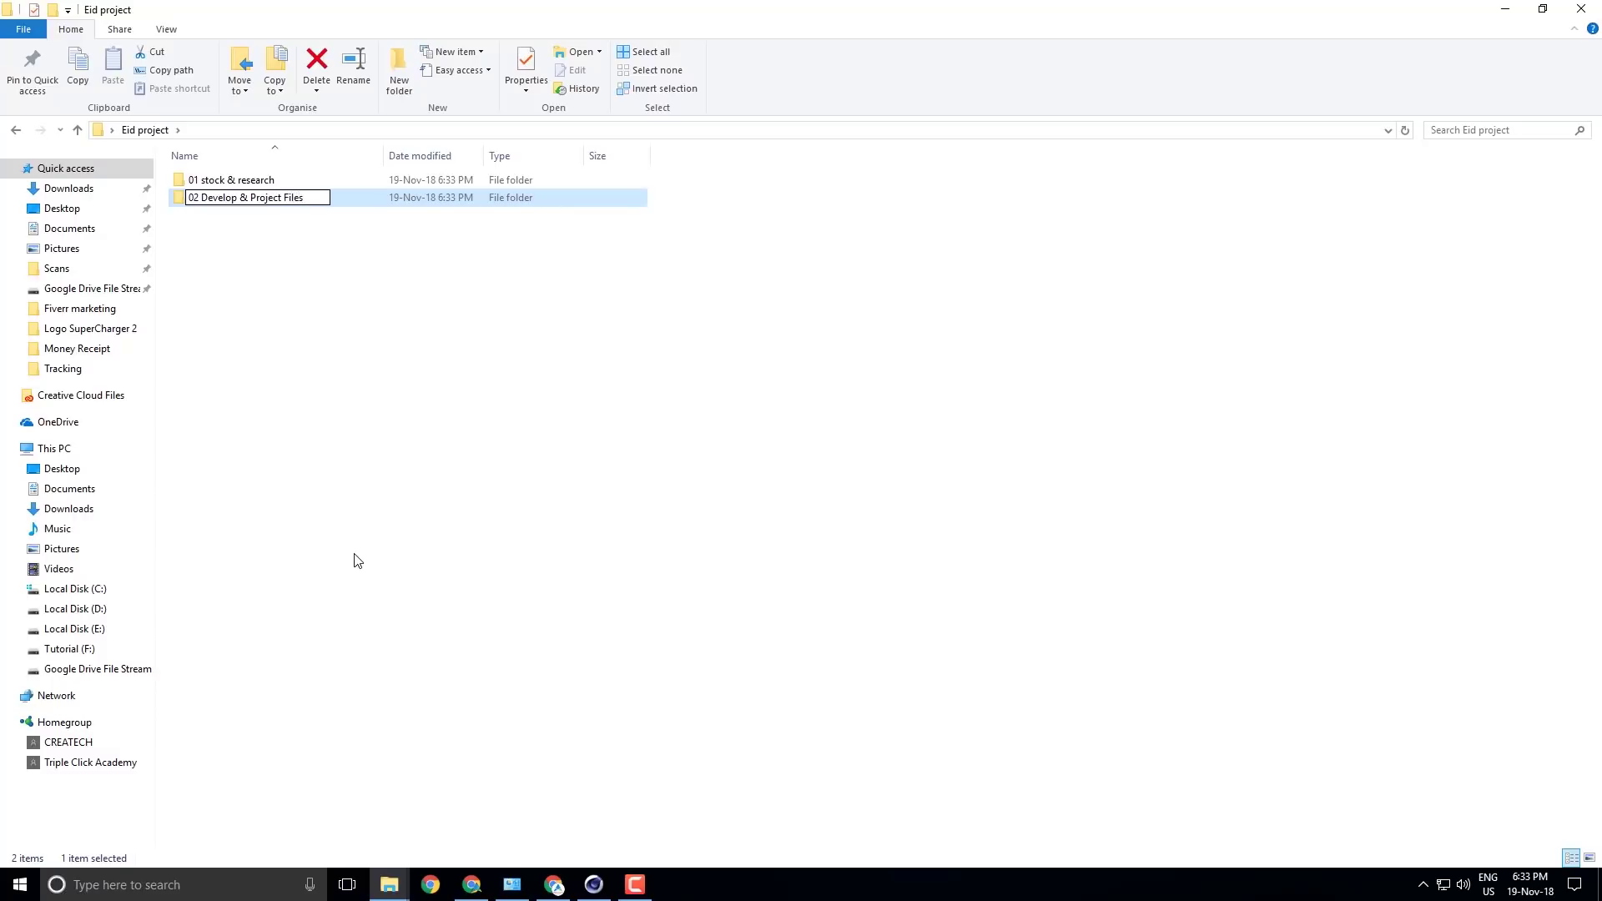
key("Return")
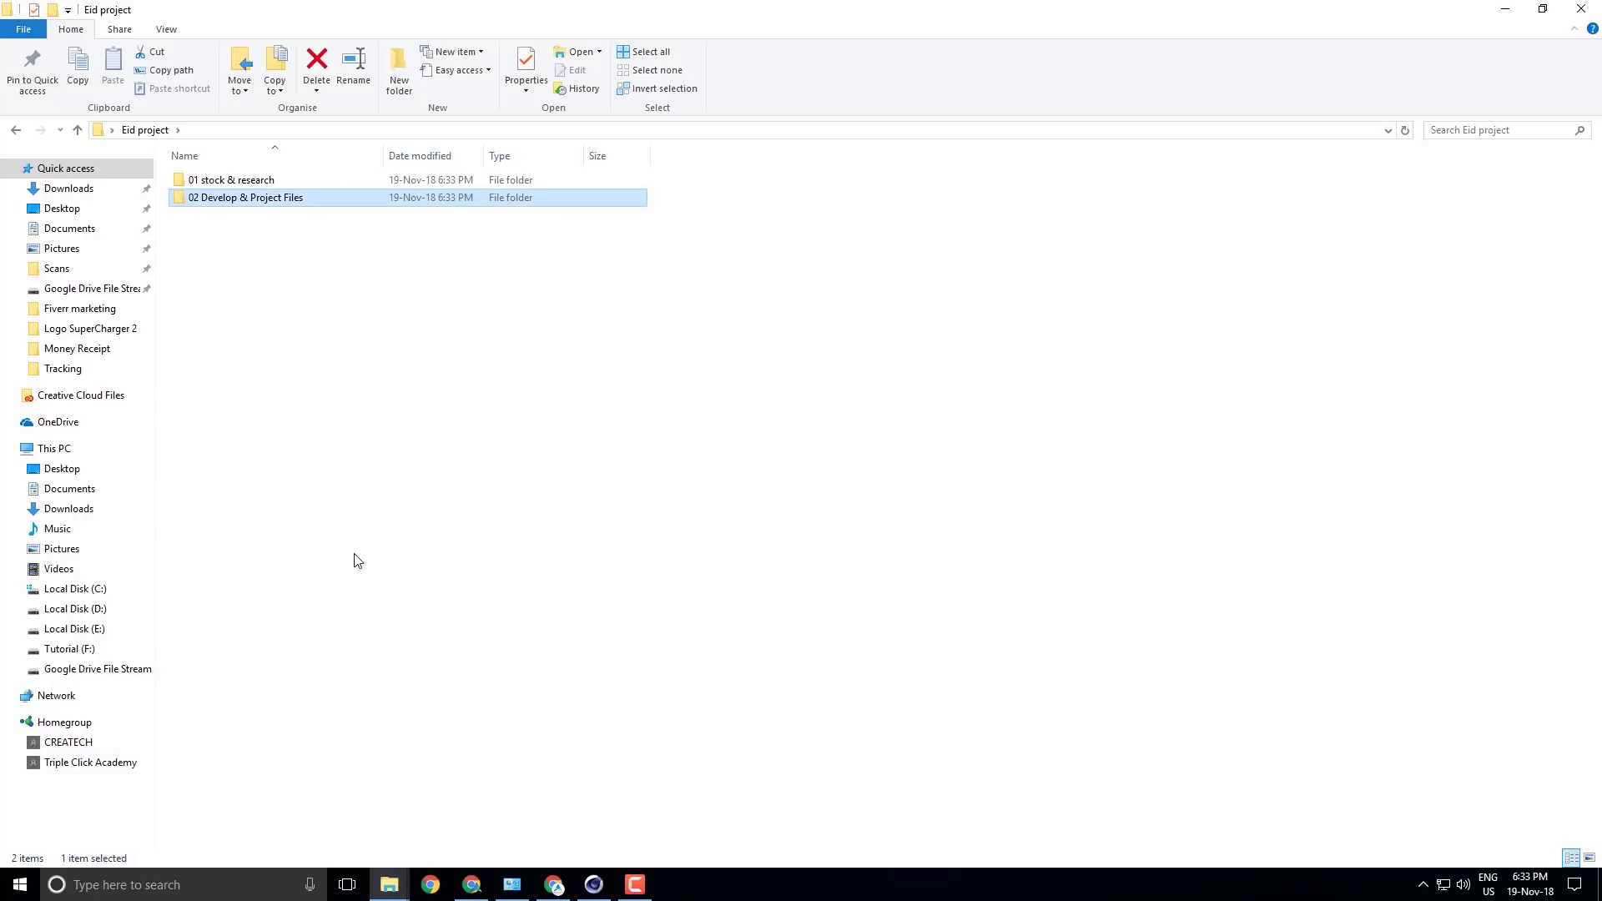
Duplicate the 02 Develop & Project Files folder, rename the copy as 03 Renders & outputs, and select the 01 stock & research folder.
left_click_drag(262, 197, 239, 258)
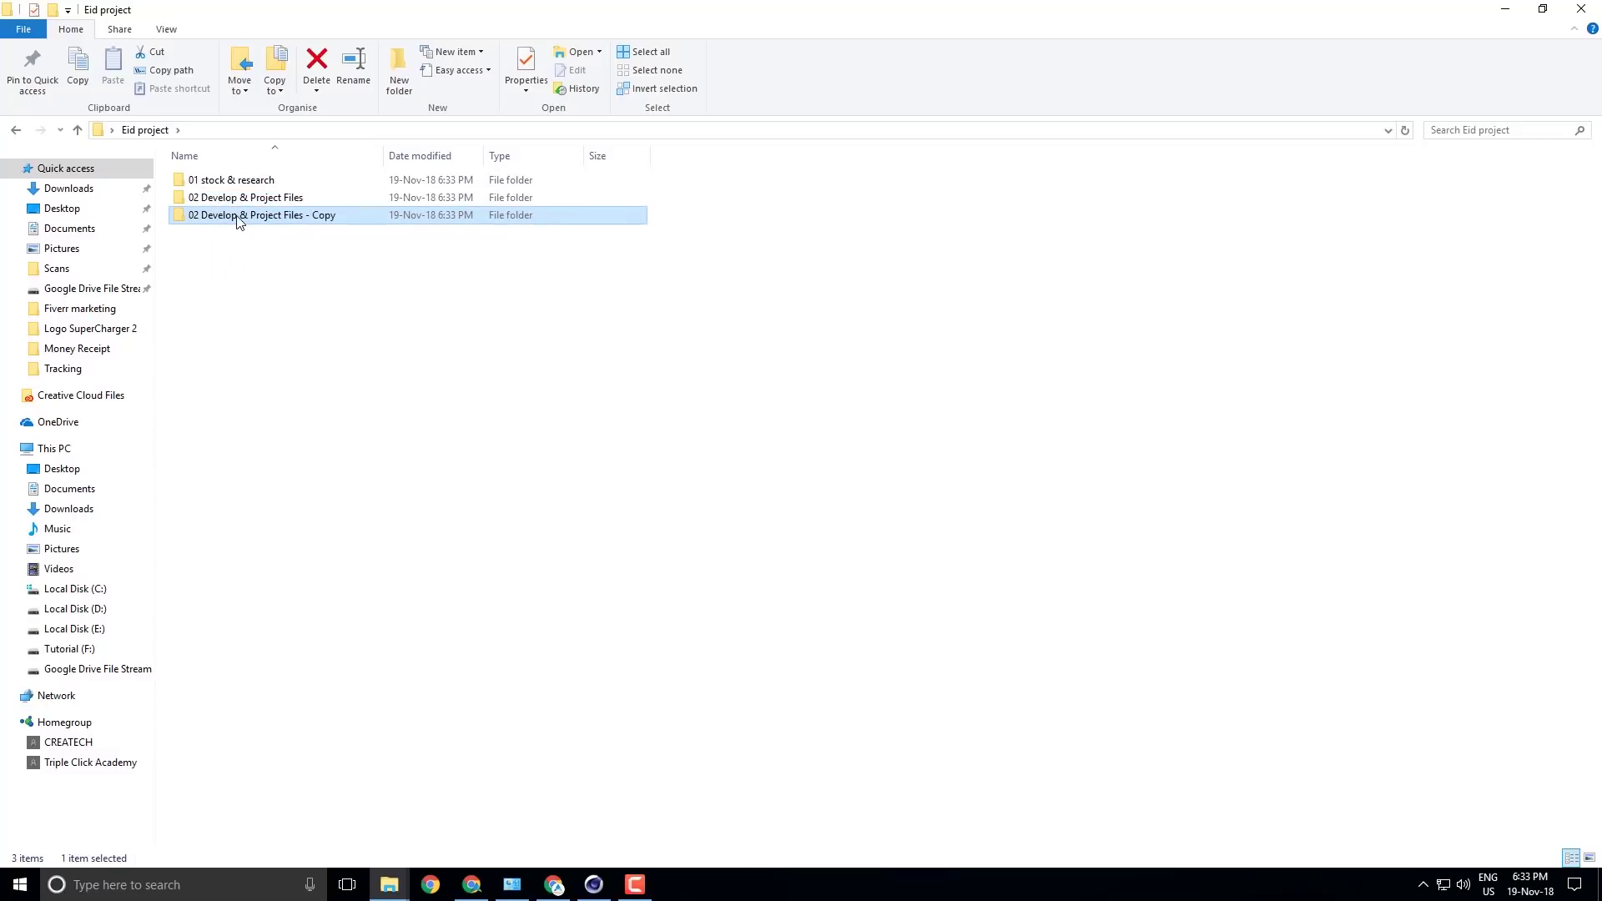
key("F2")
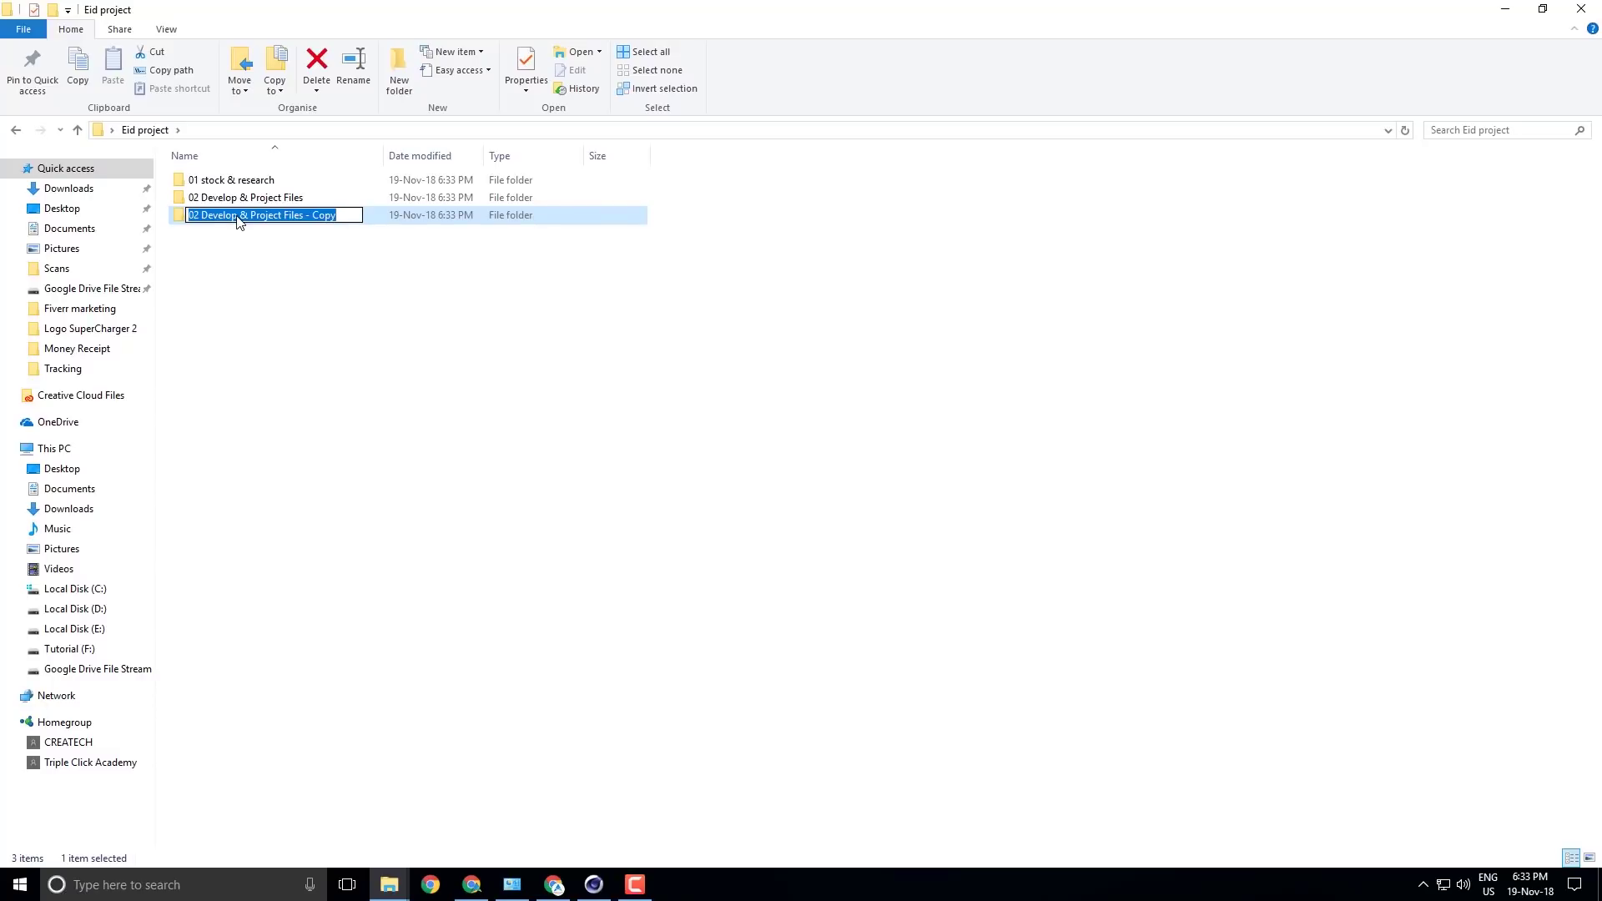
type("03 Ren")
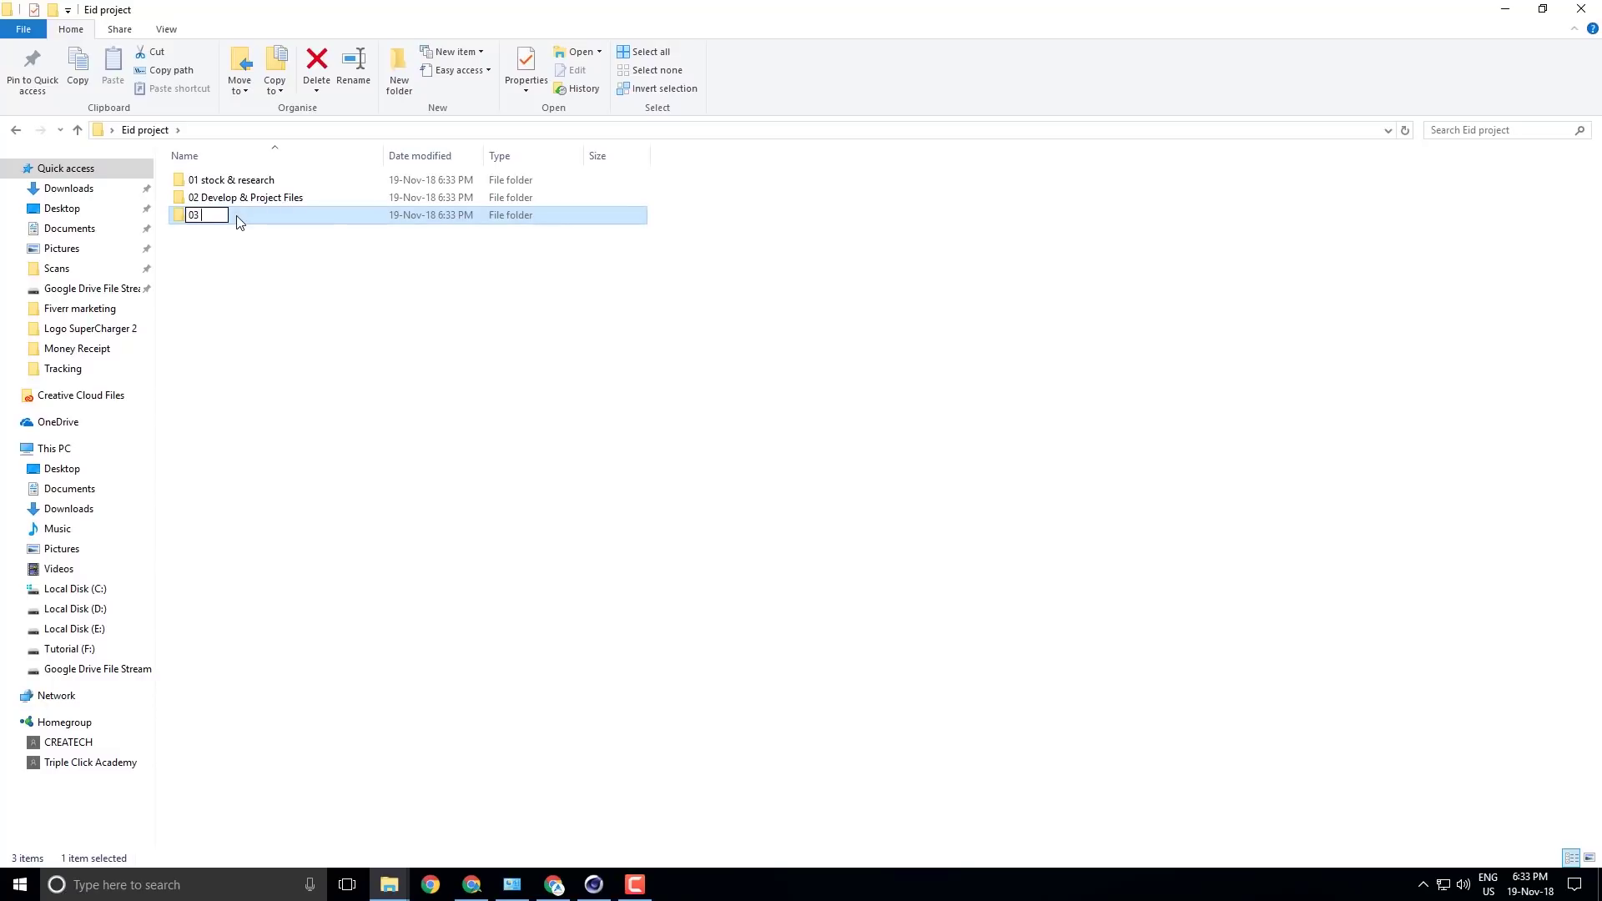
type("de")
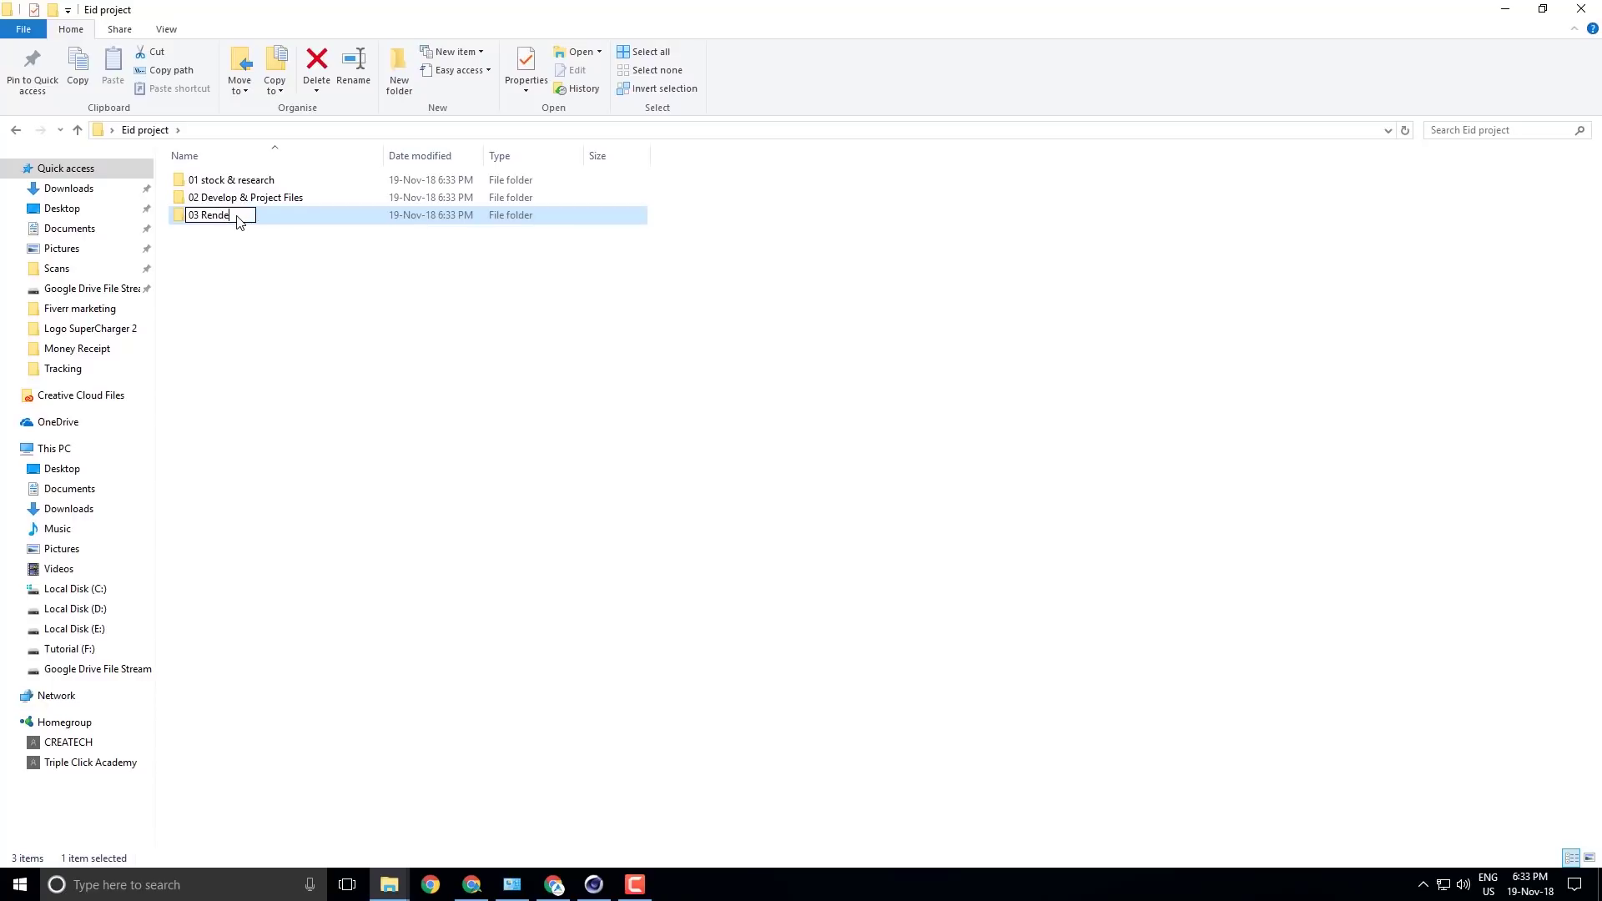
type("rs & outputs")
key("Return")
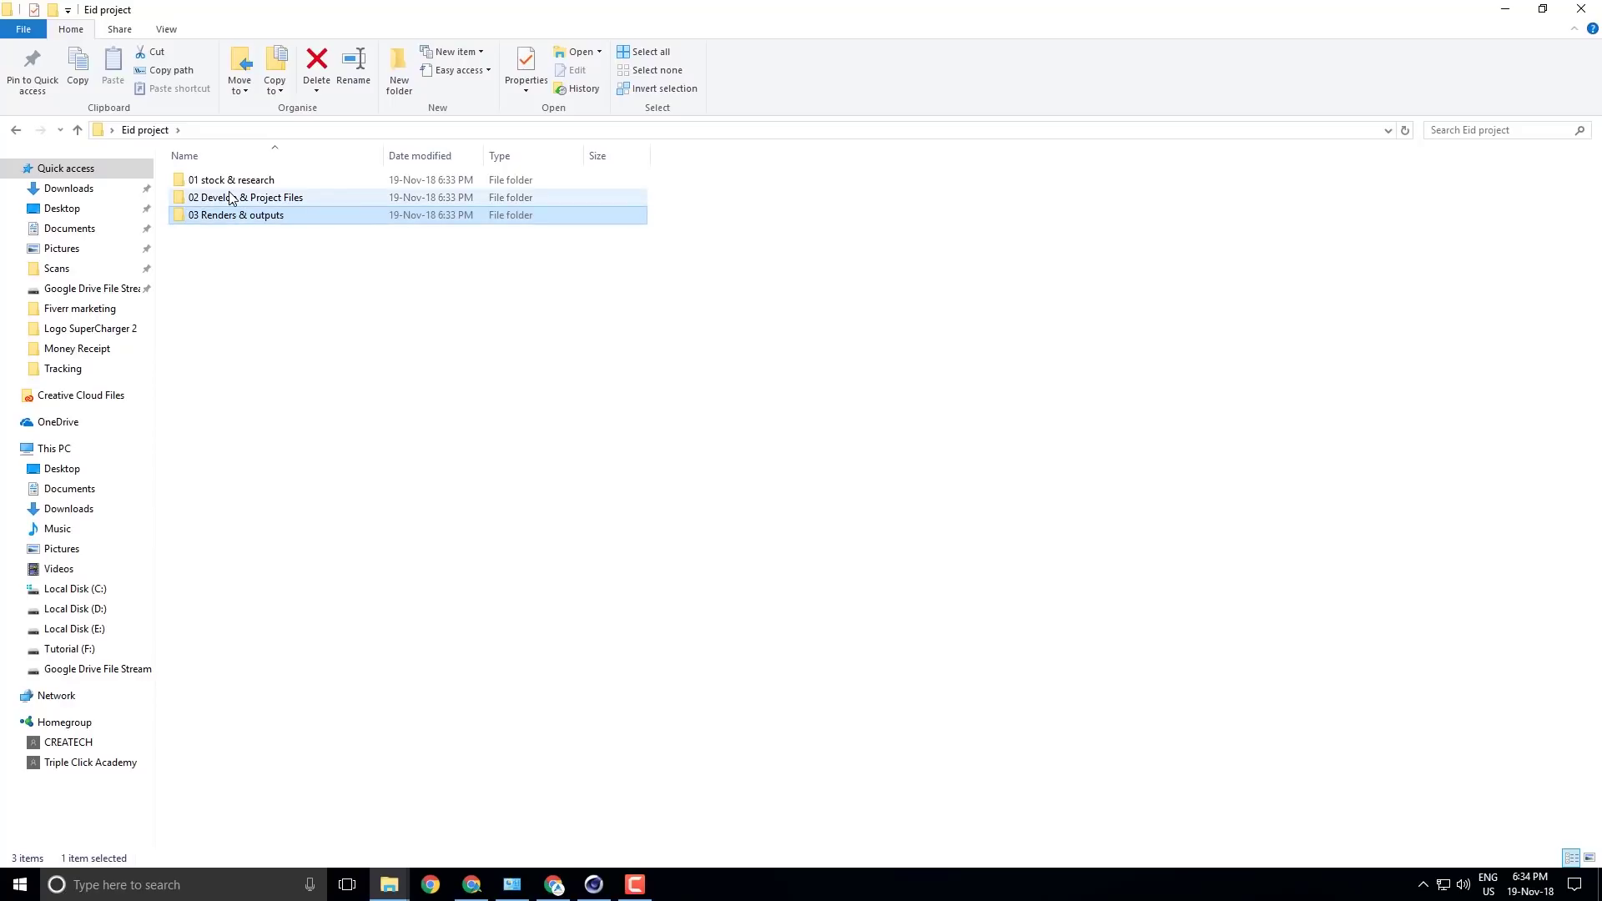
left_click(231, 183)
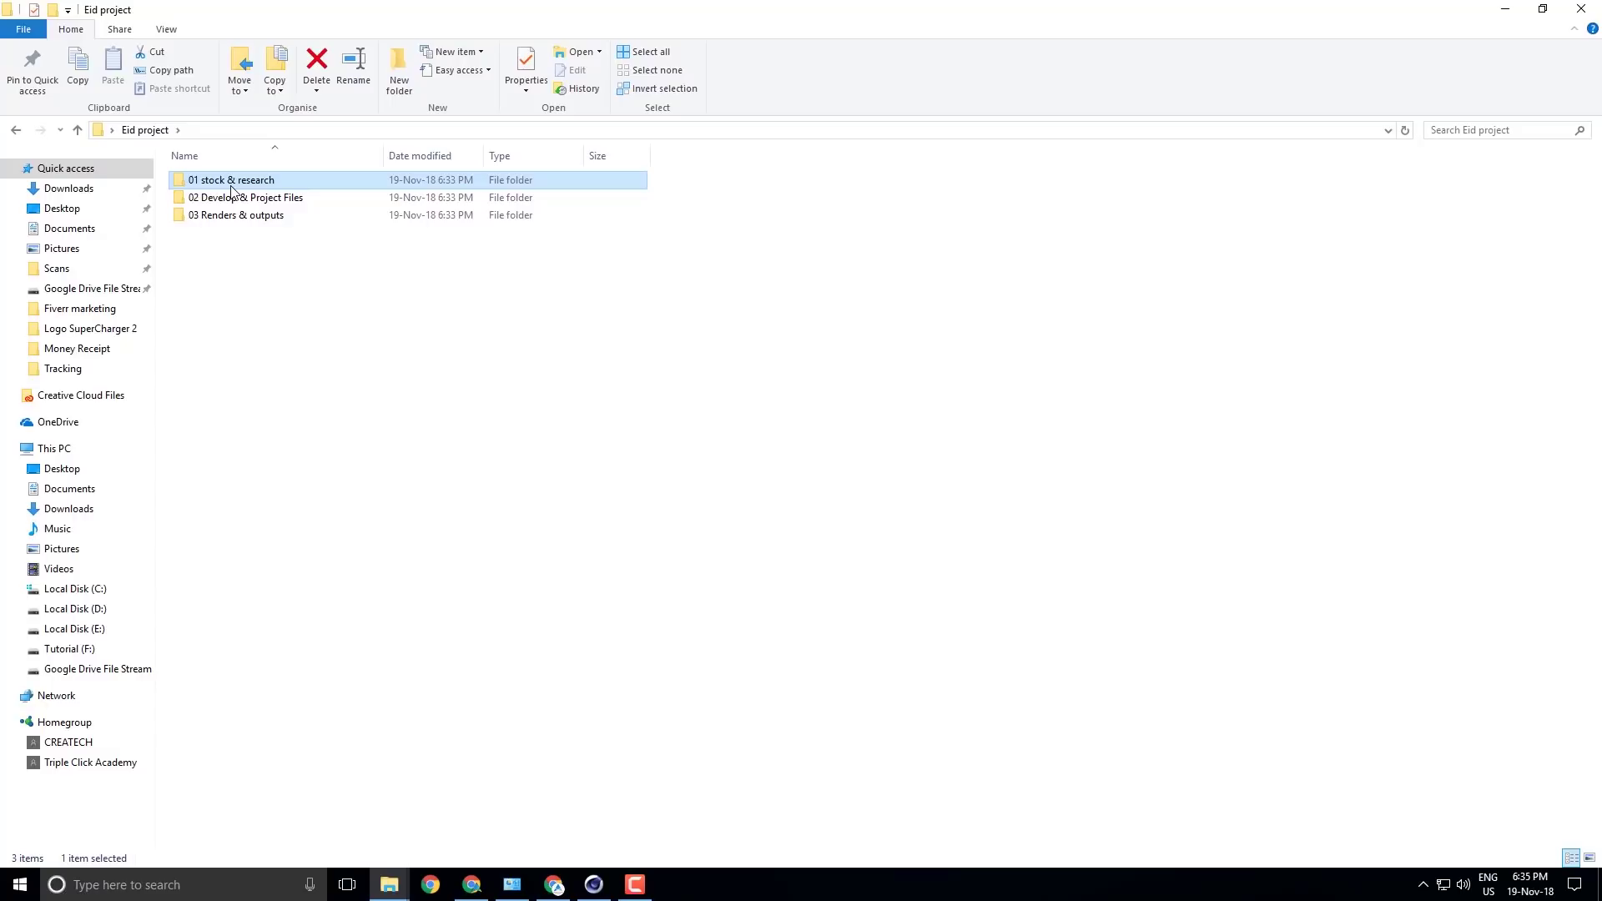
Switch to Cinema 4D and save the cube scene as v1 in the desktop's Eid project folder, inside 02 Develop & Project Files.
left_click(596, 891)
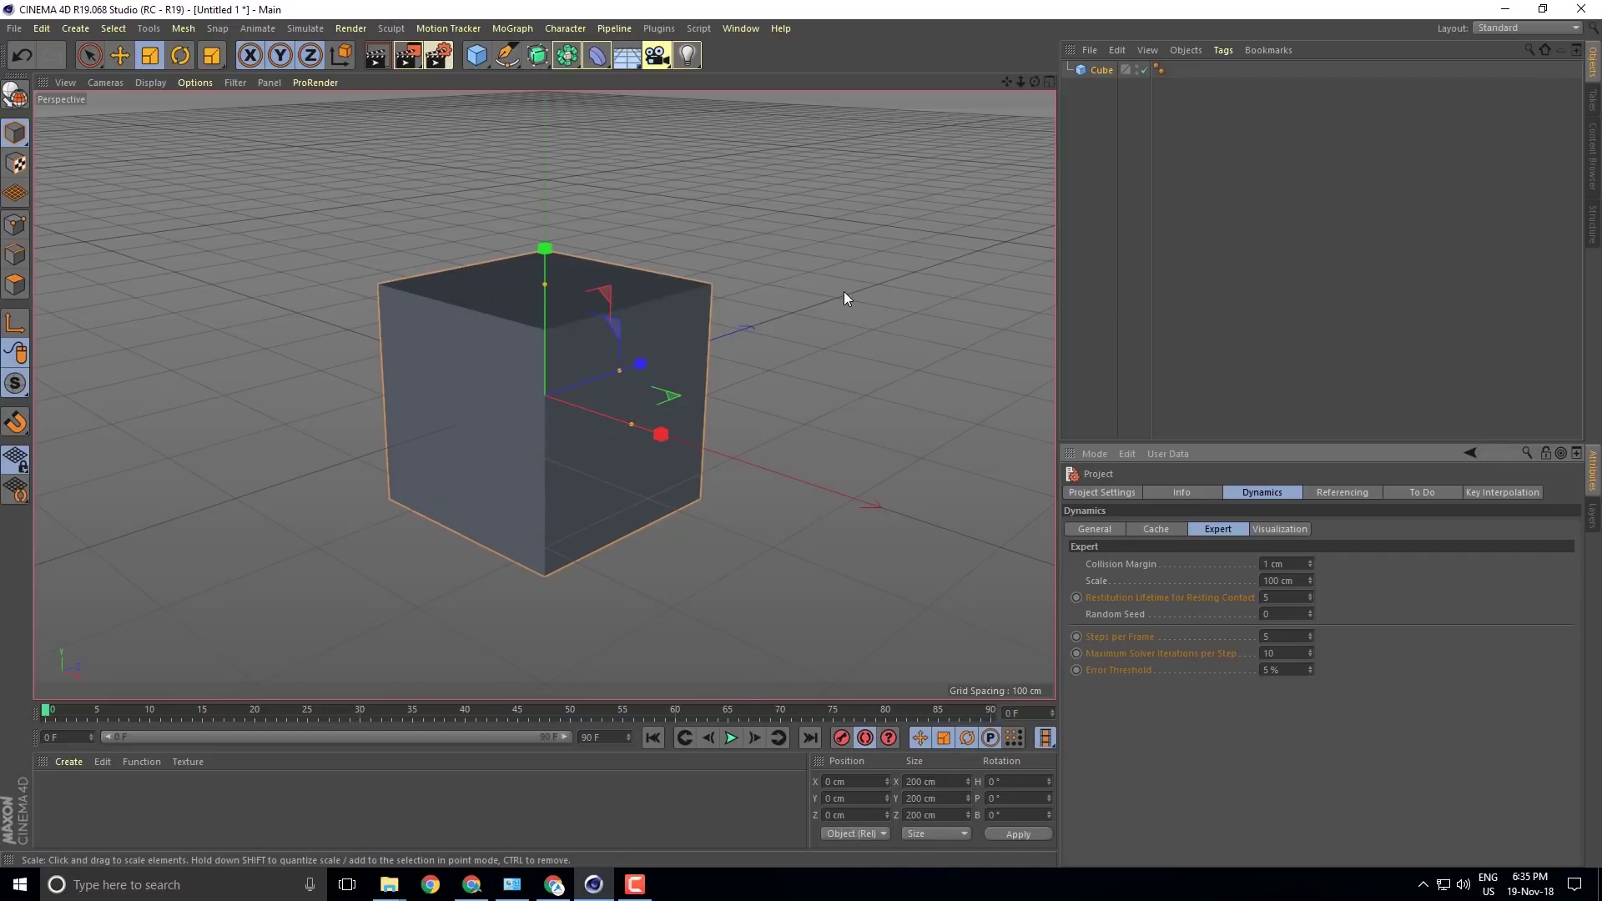
left_click(14, 28)
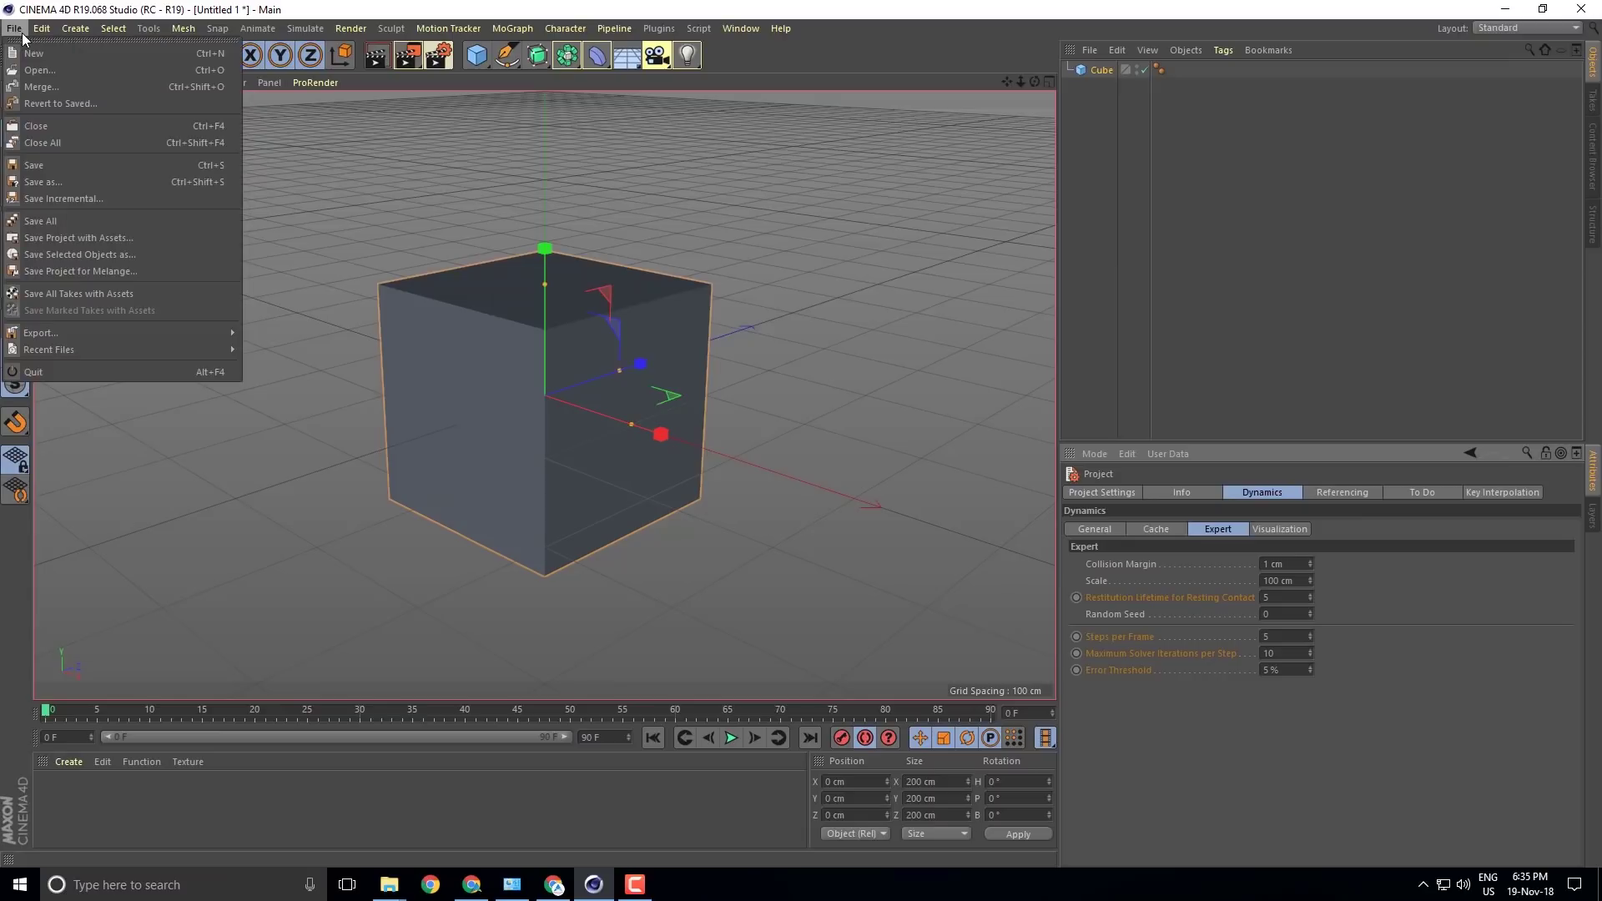
left_click(52, 169)
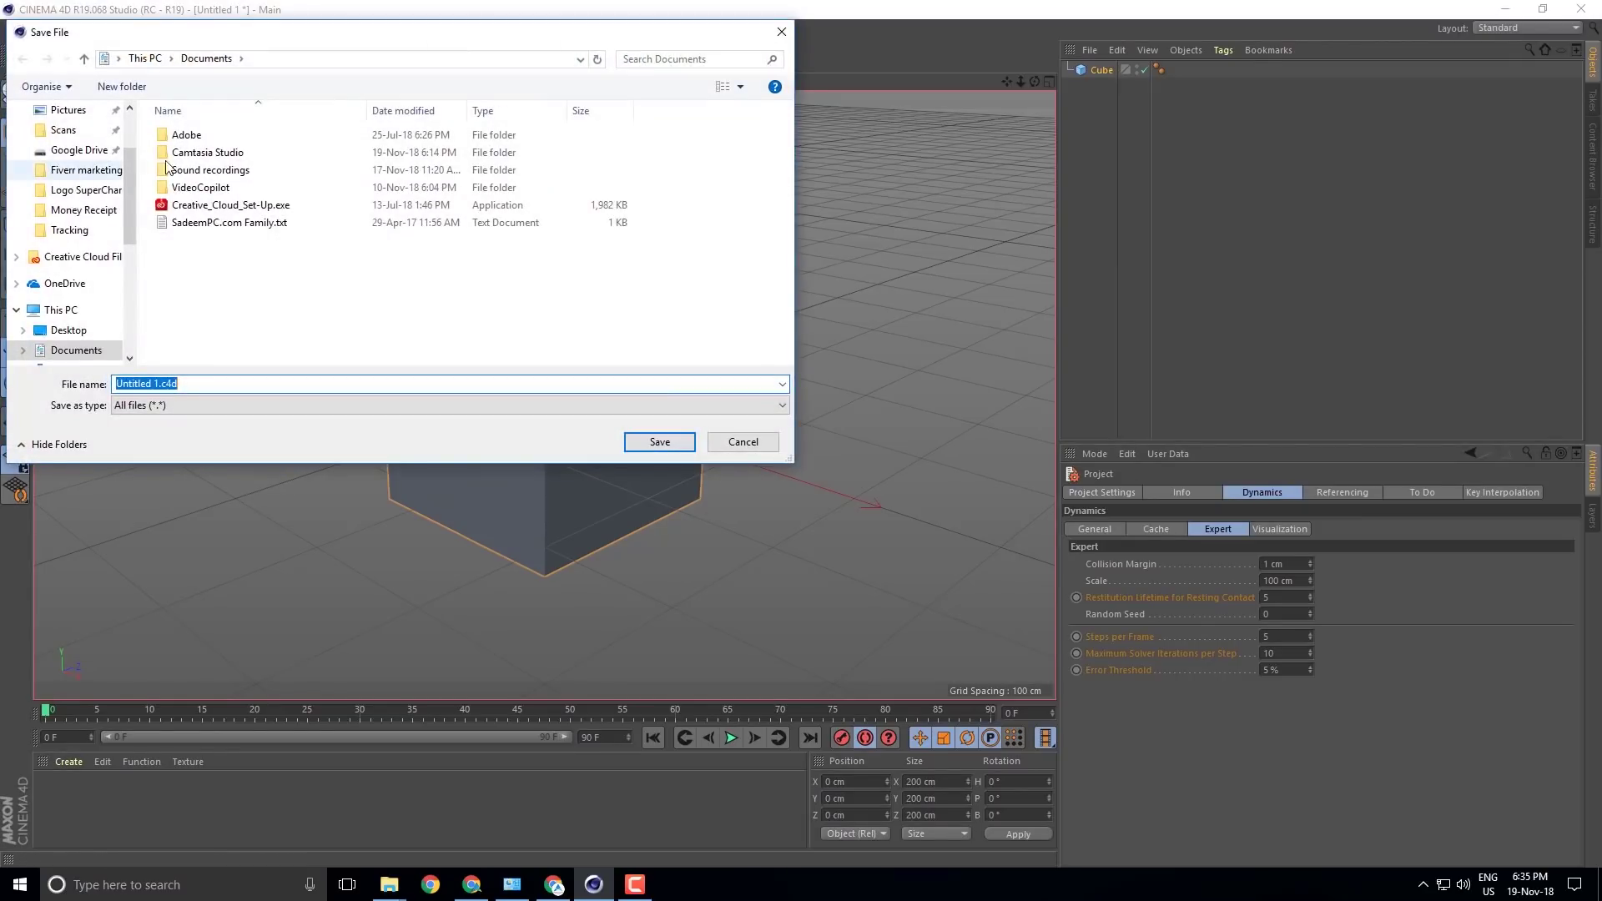
left_click(80, 164)
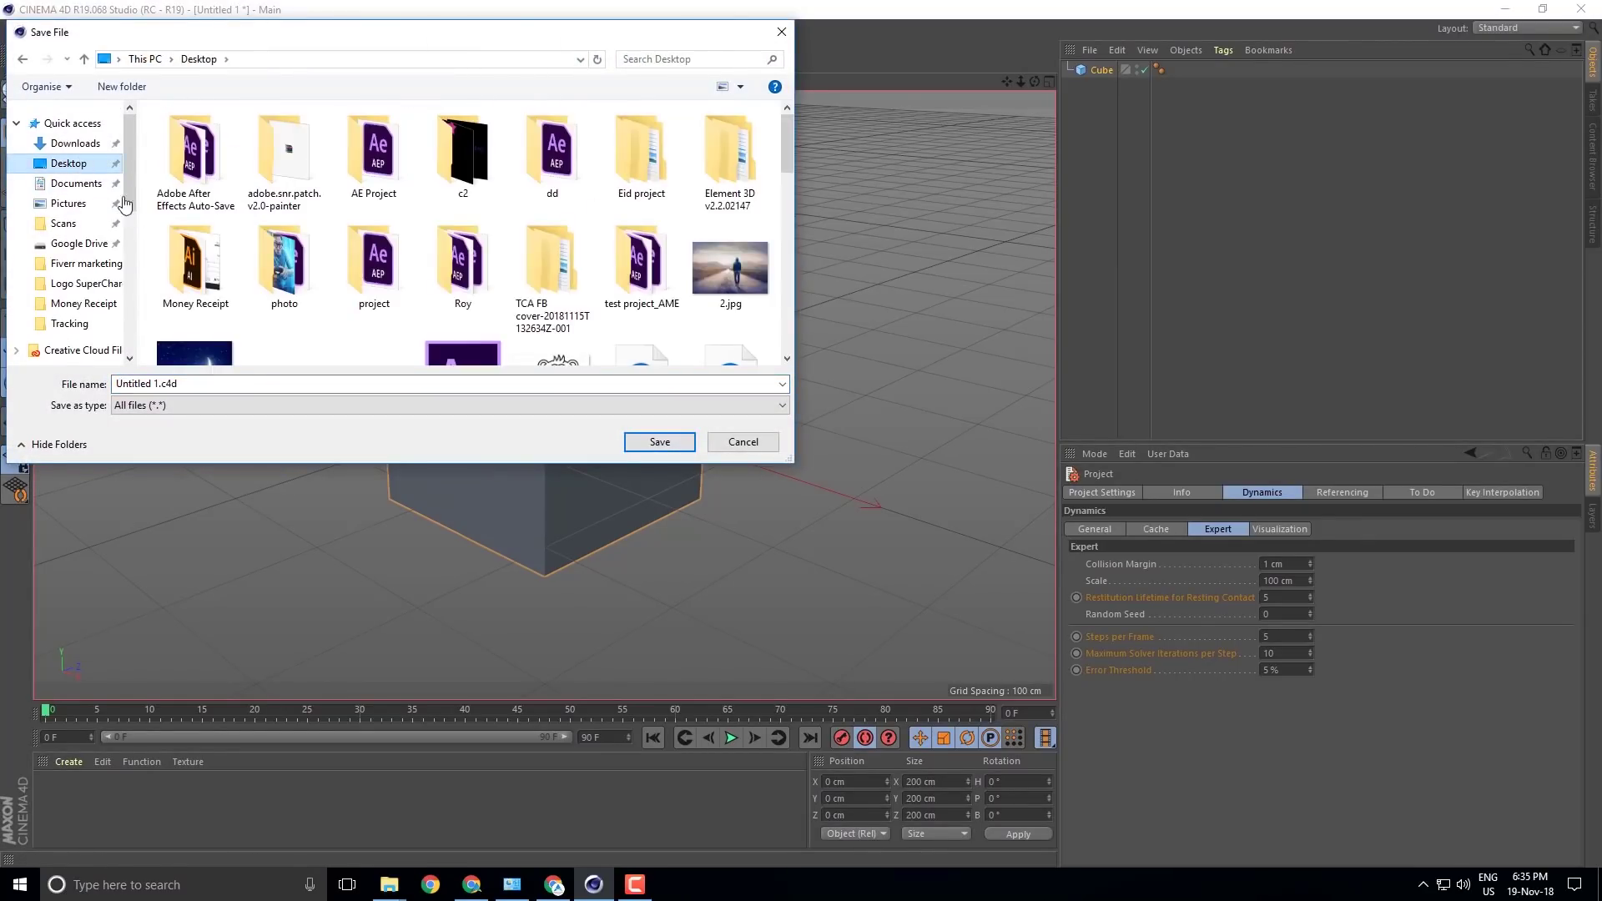
double_click(641, 158)
double_click(240, 157)
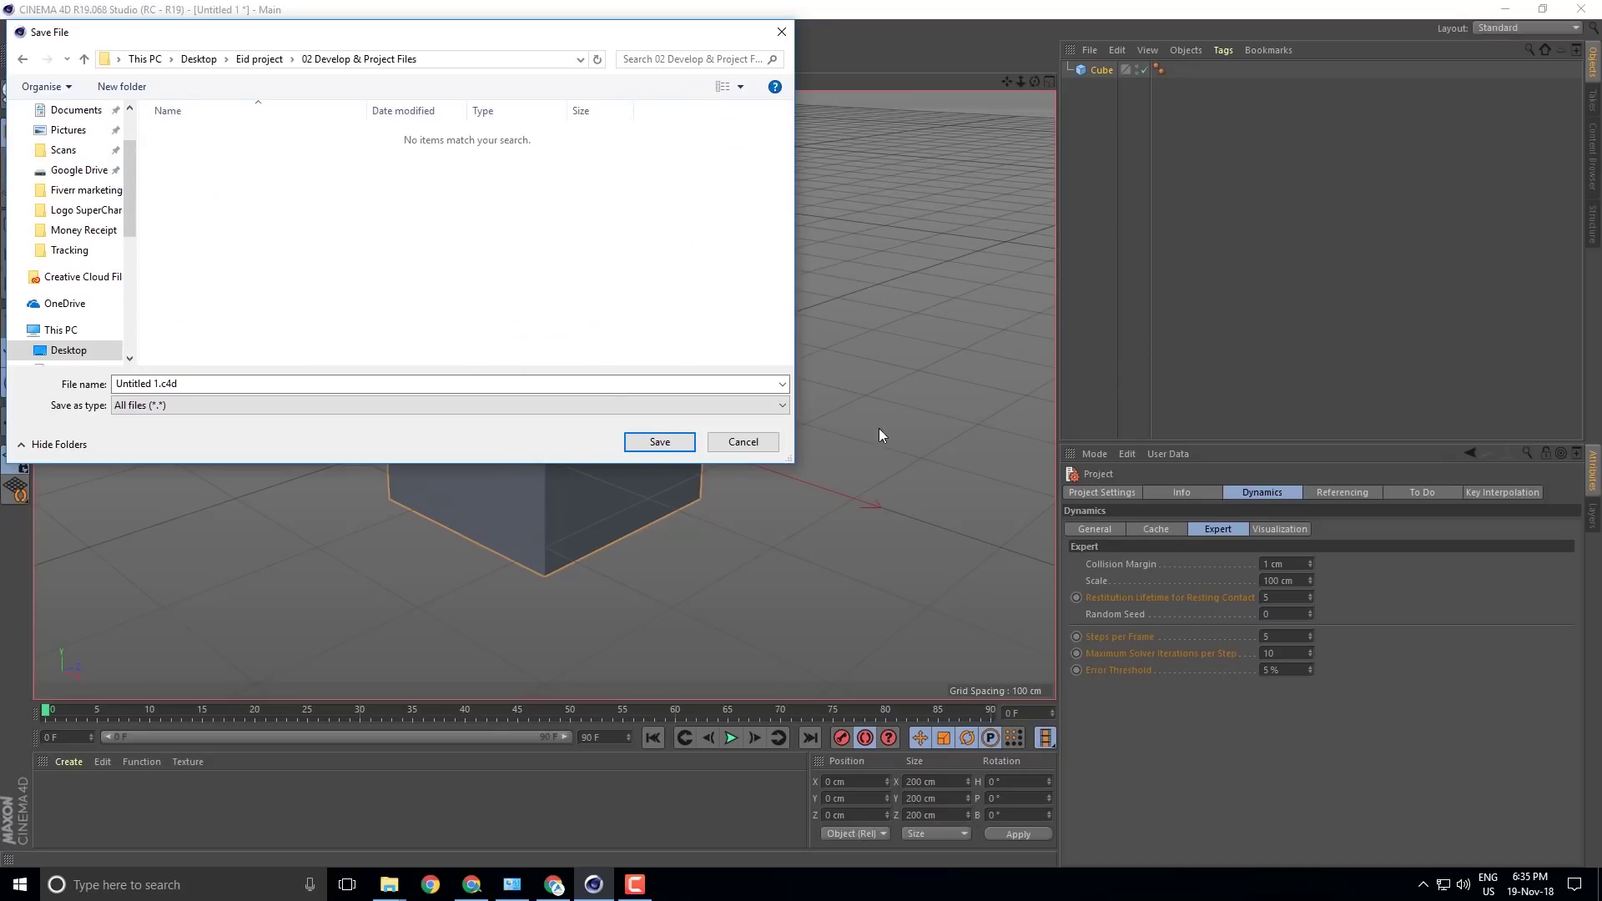
left_click(570, 382)
type("v1")
key("Return")
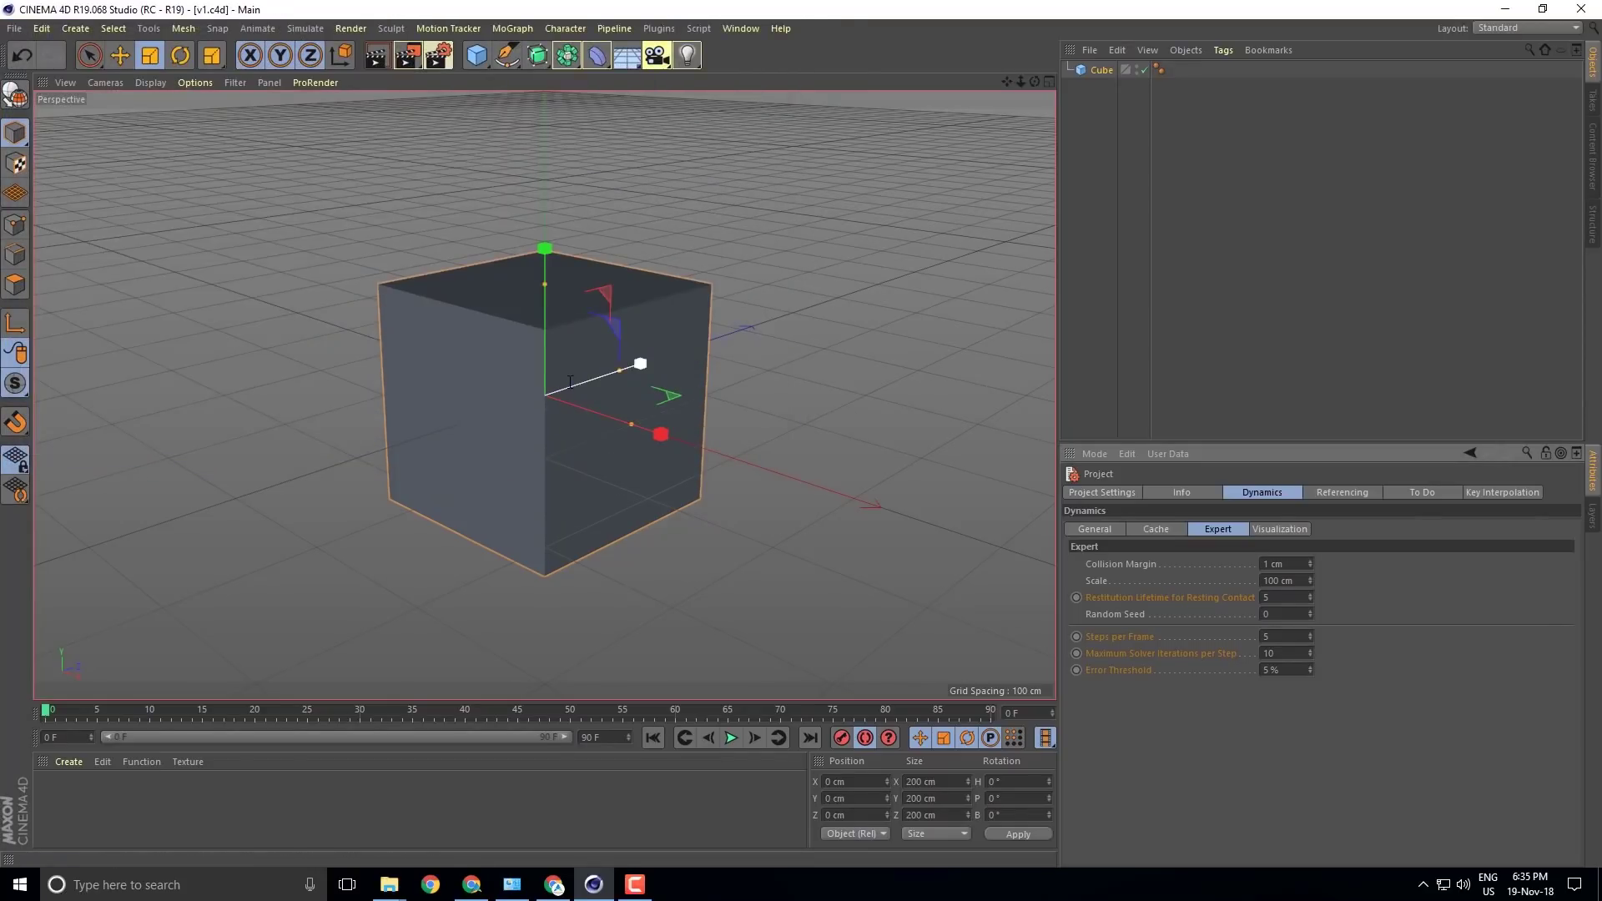
Return to the Windows desktop by minimizing Cinema 4D and closing the Eid project folder window.
left_click(1504, 8)
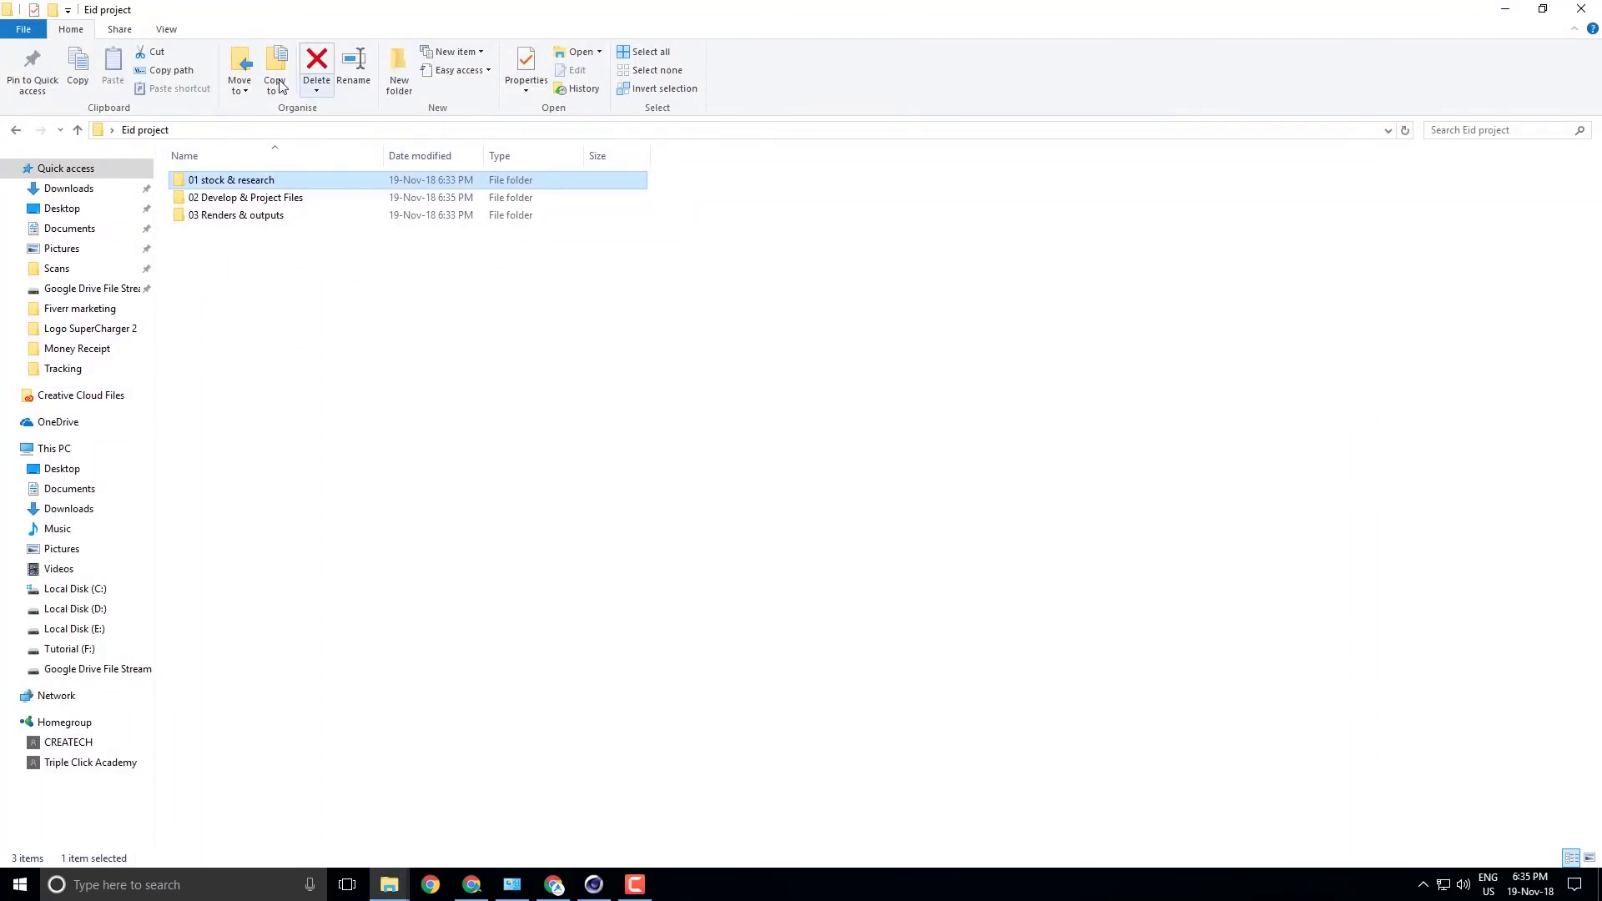
left_click(1580, 9)
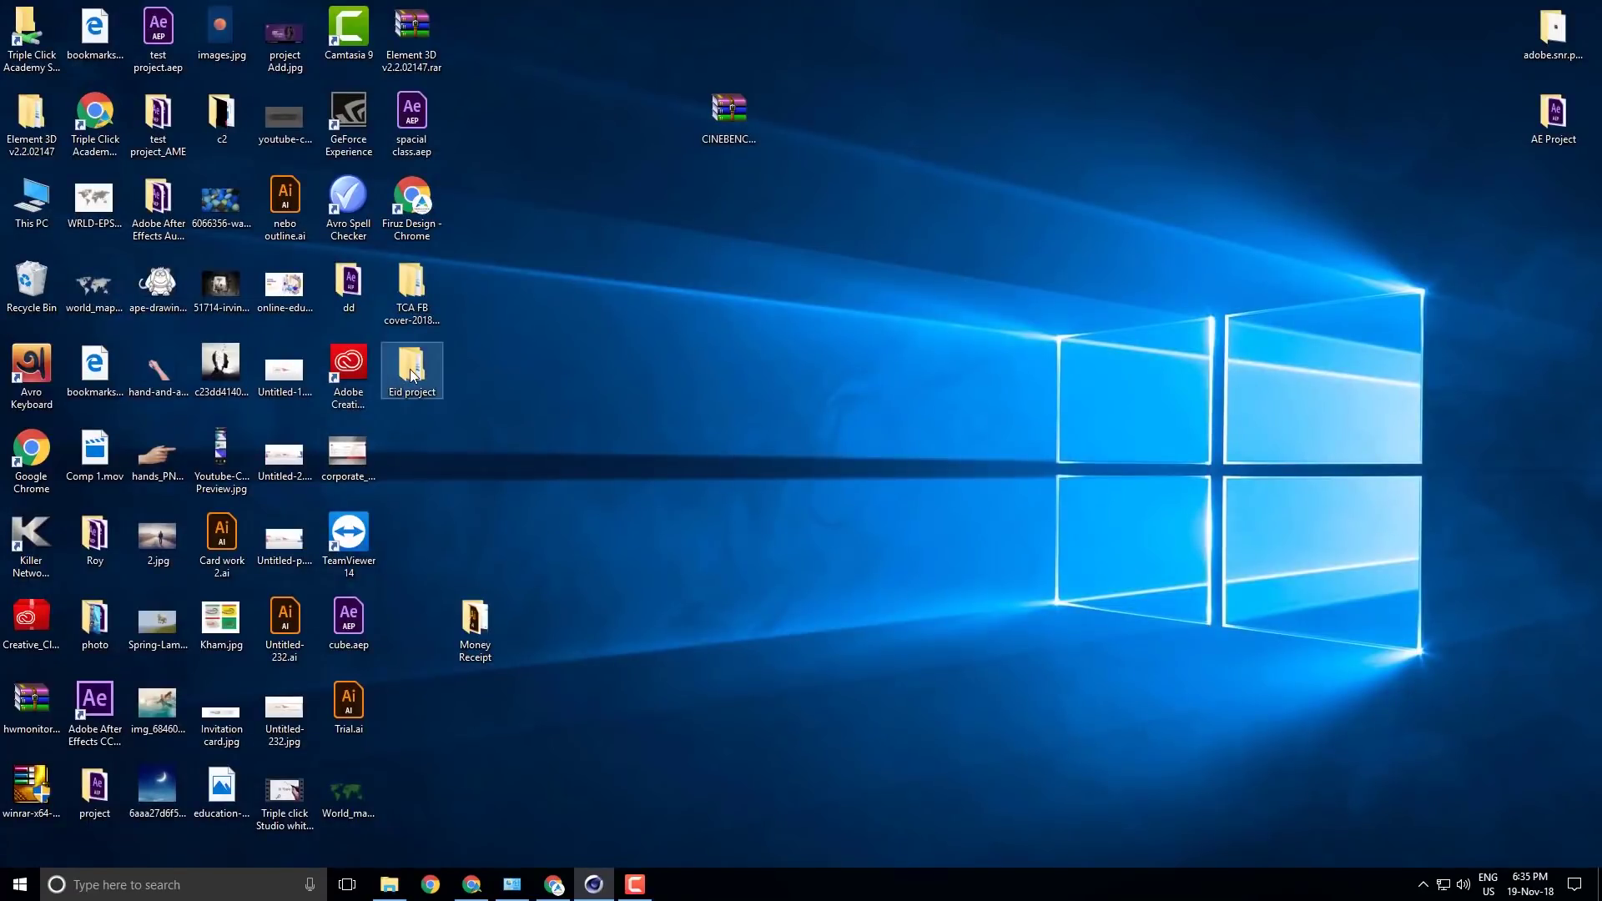
right_click(410, 371)
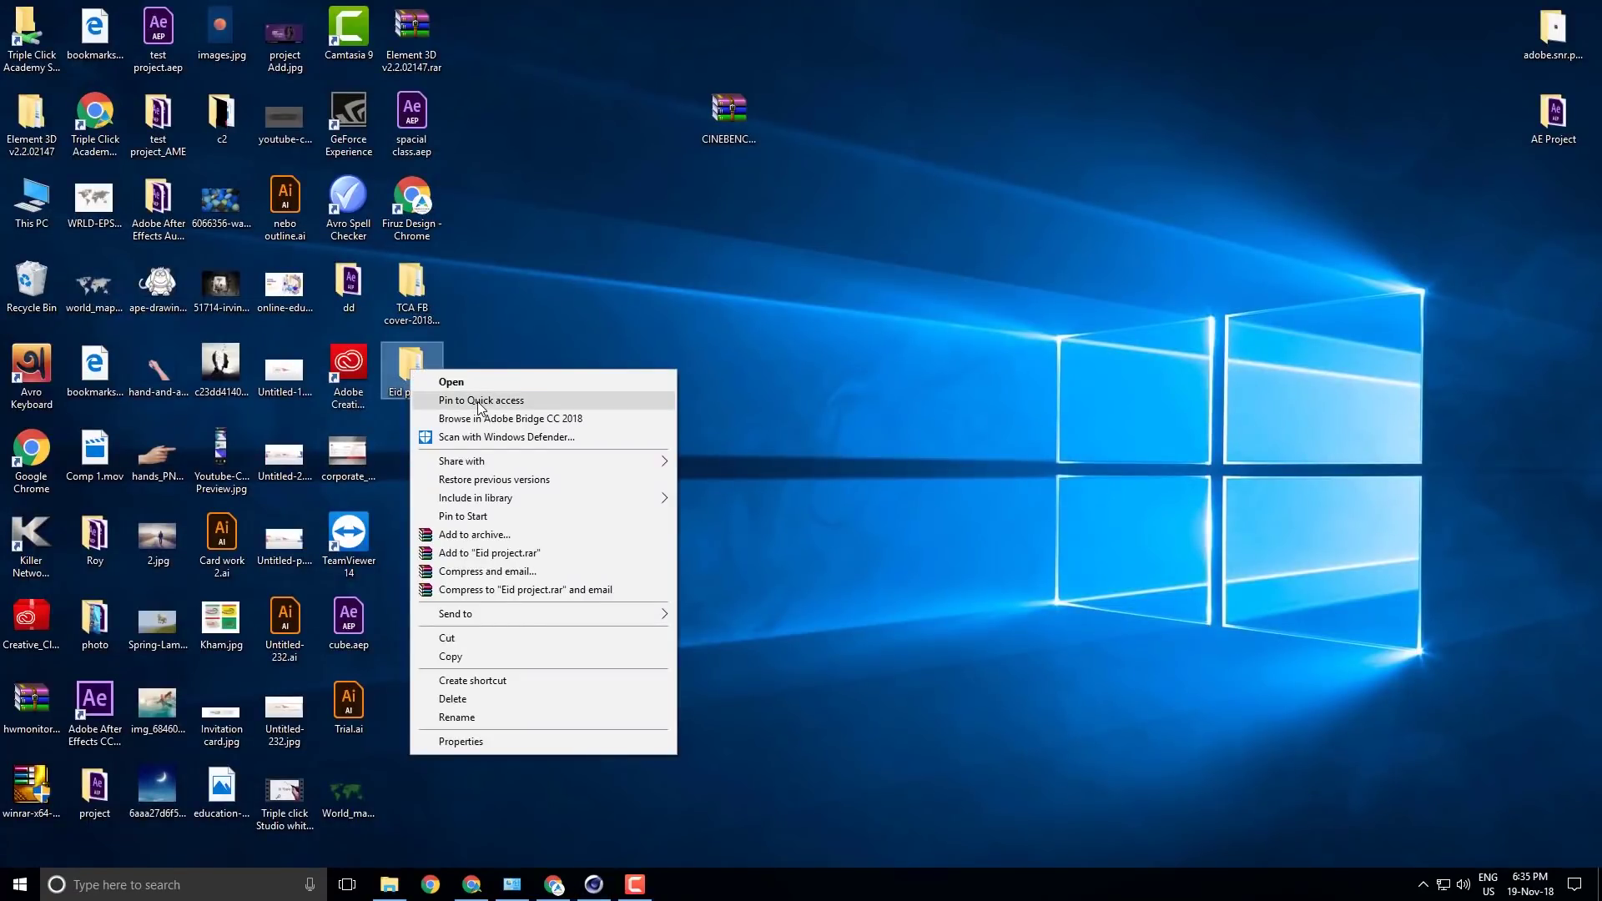
left_click(687, 625)
Switch to Chrome and search Google for "image" in a new tab.
left_click(554, 885)
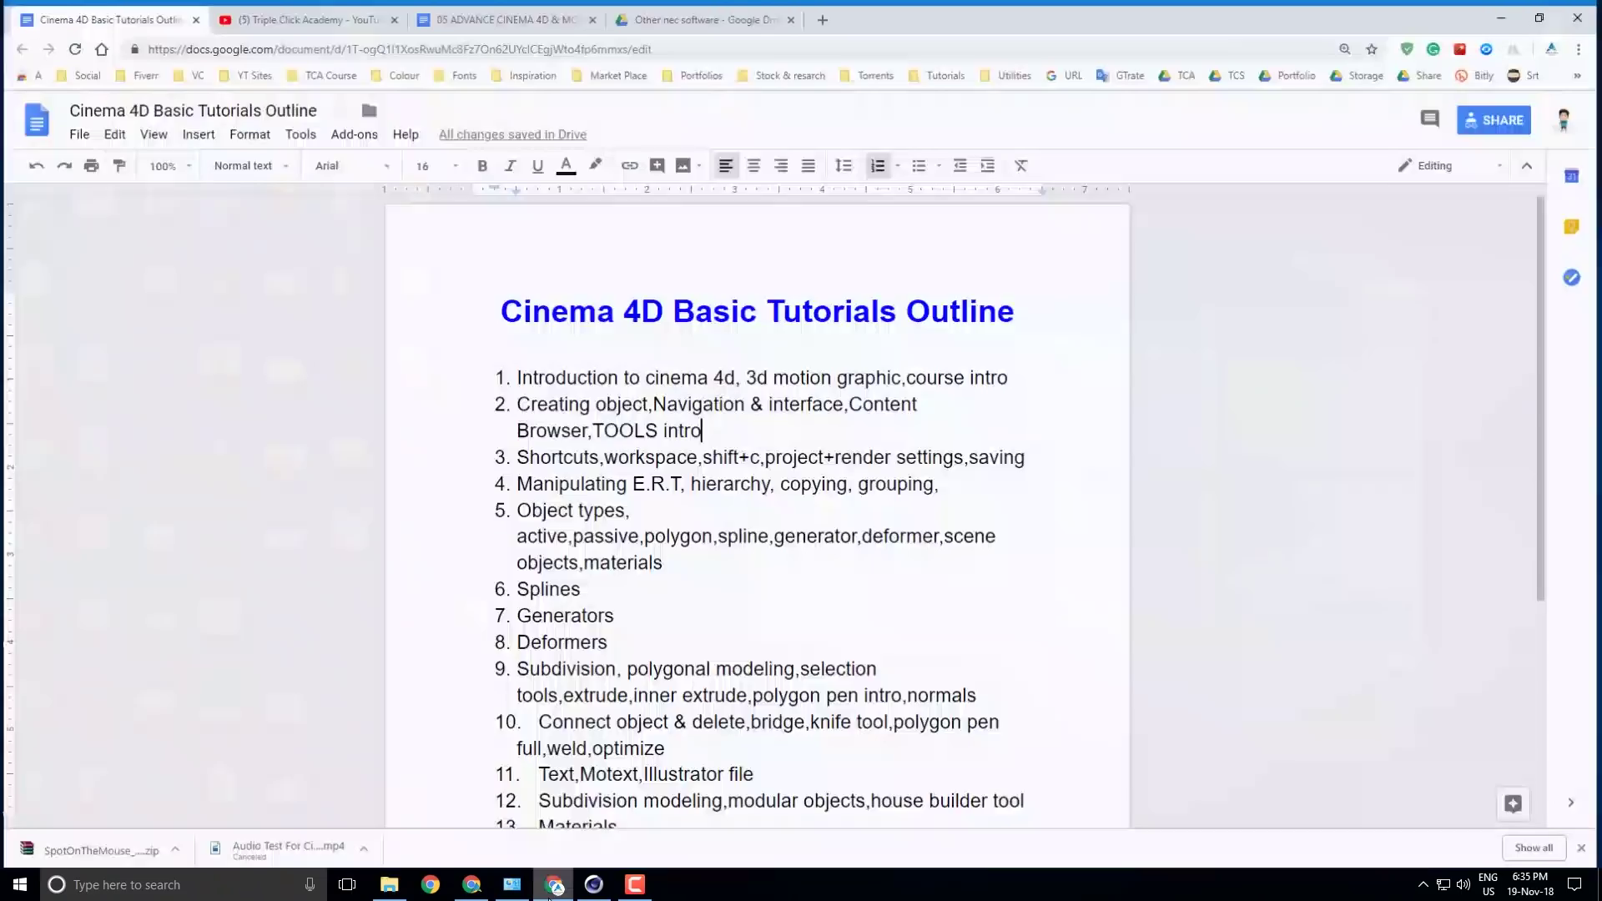
left_click(824, 14)
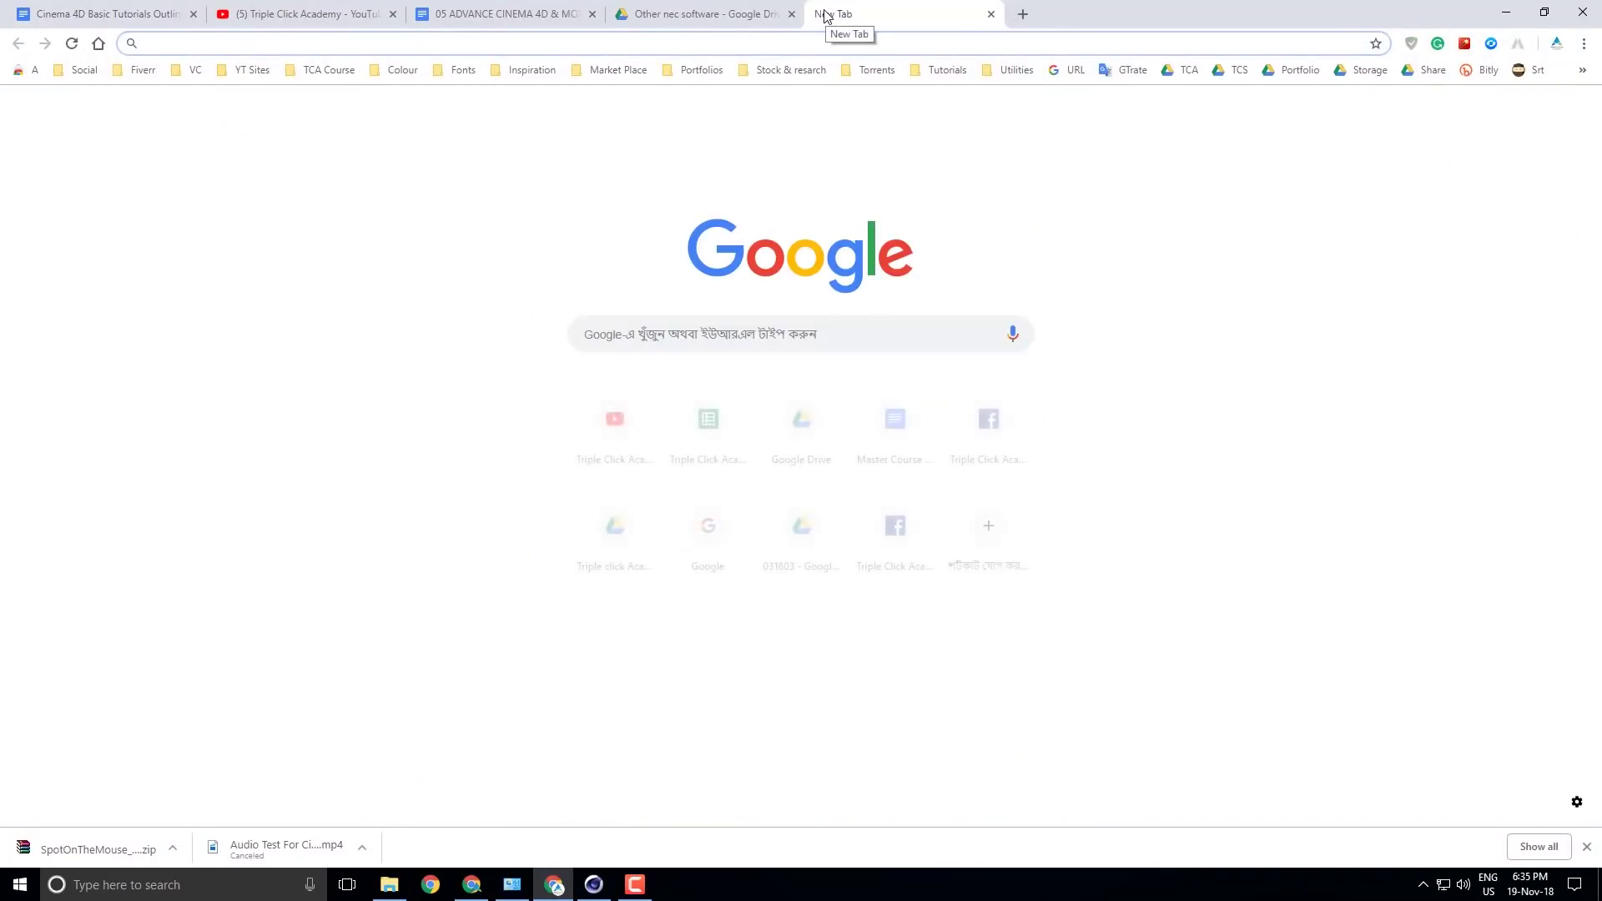
left_click(673, 337)
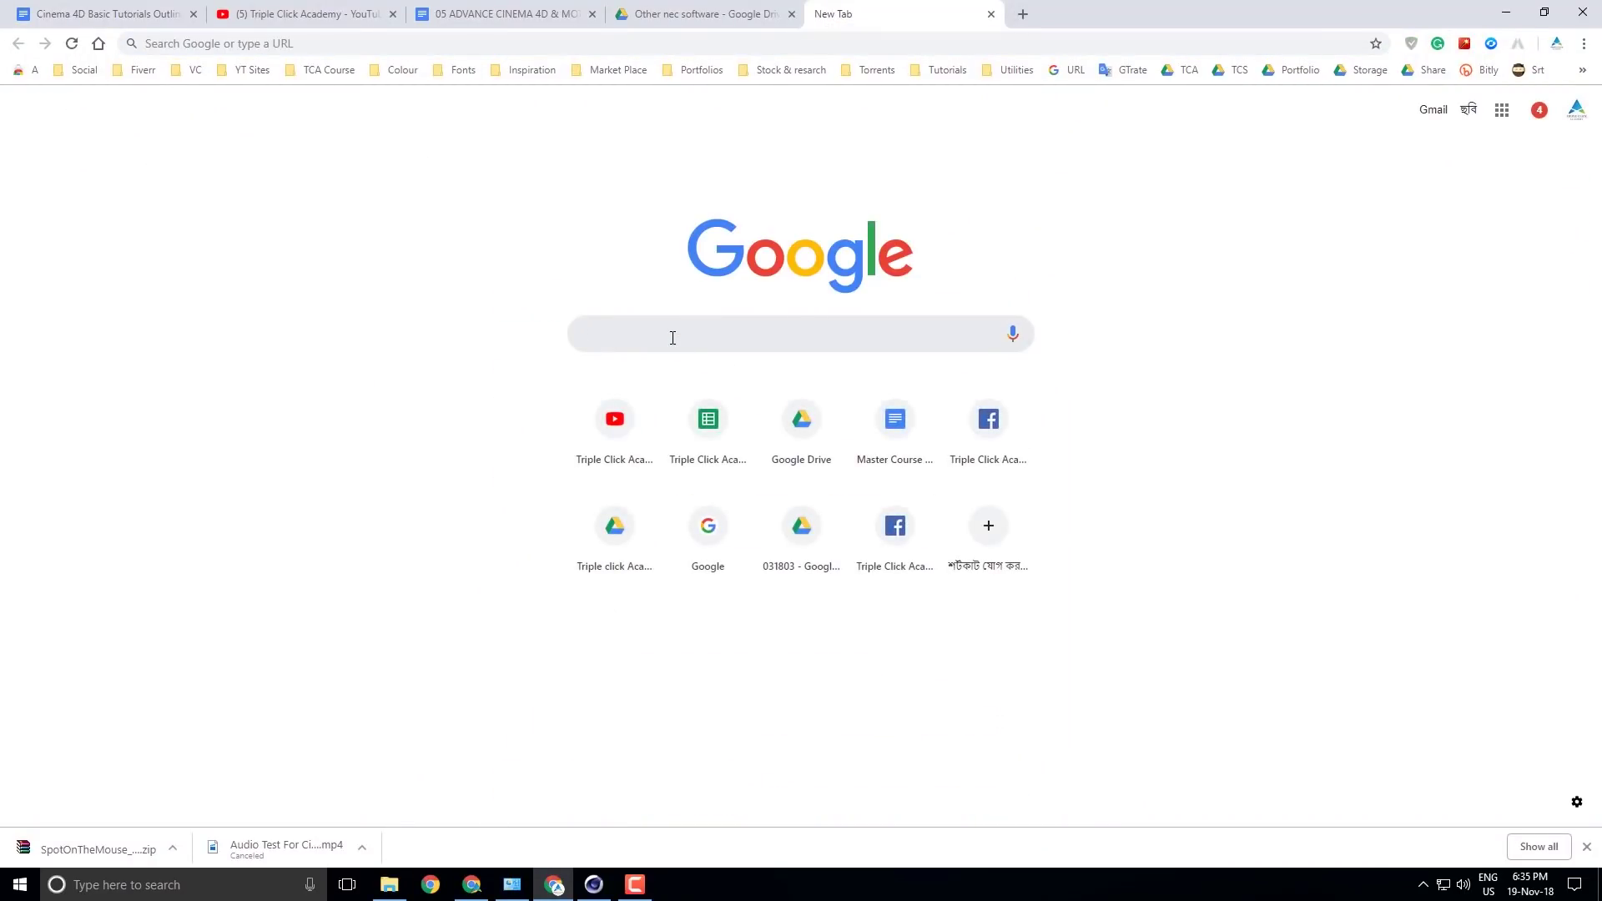
type("imag")
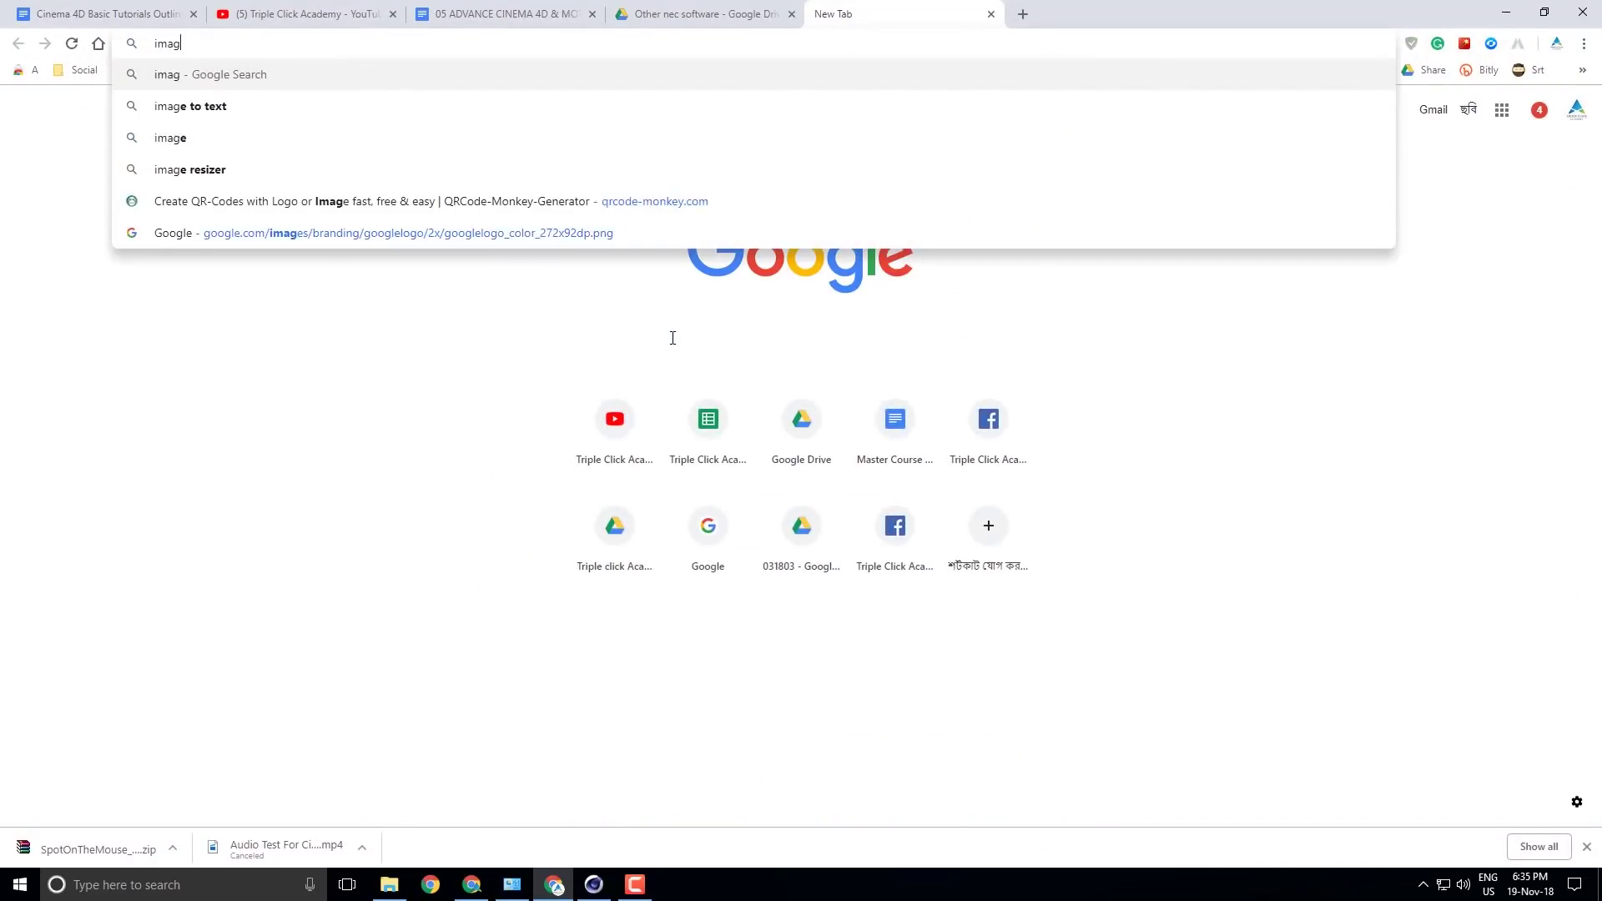
type("e")
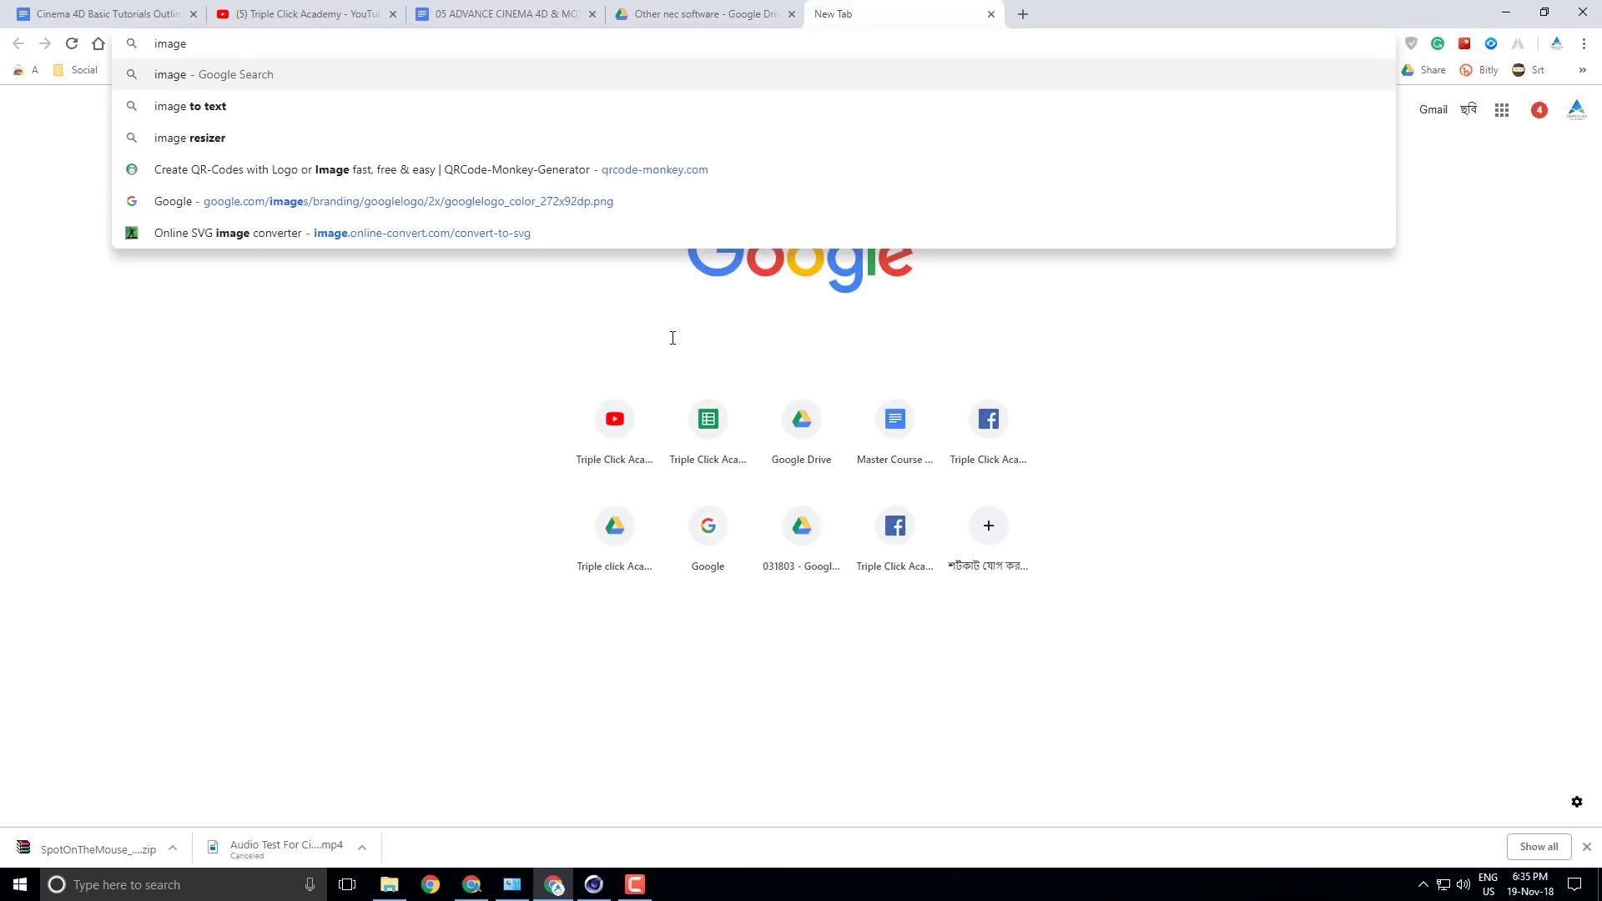
key("Return")
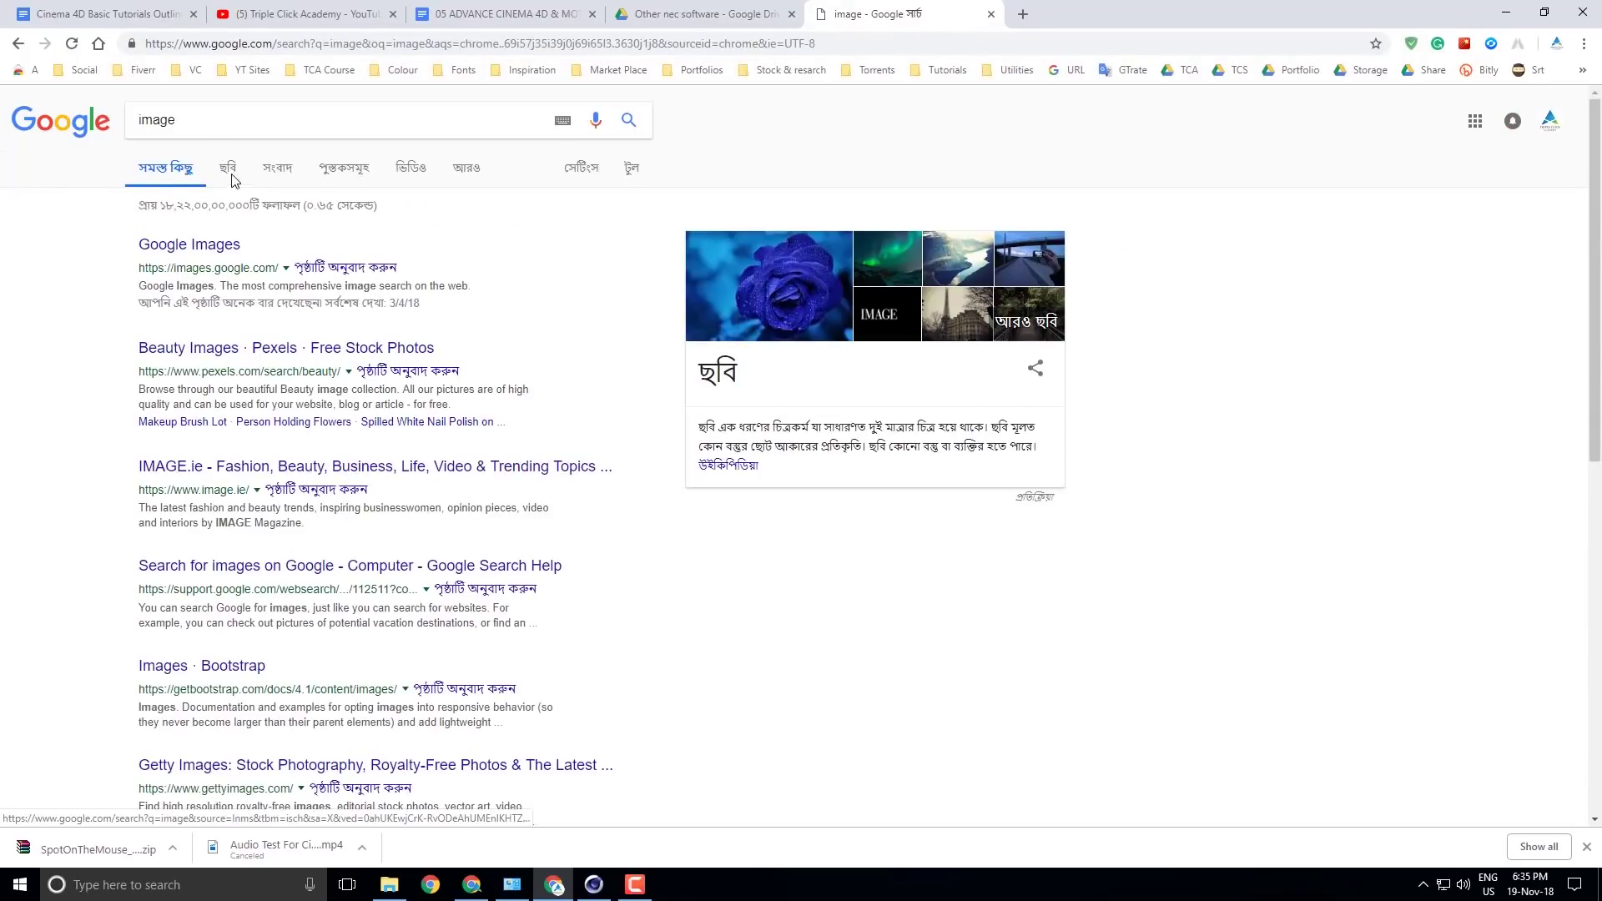
Show the image results for "image" and open the flamingo photo's source link in a new tab, returning to the results.
left_click(225, 170)
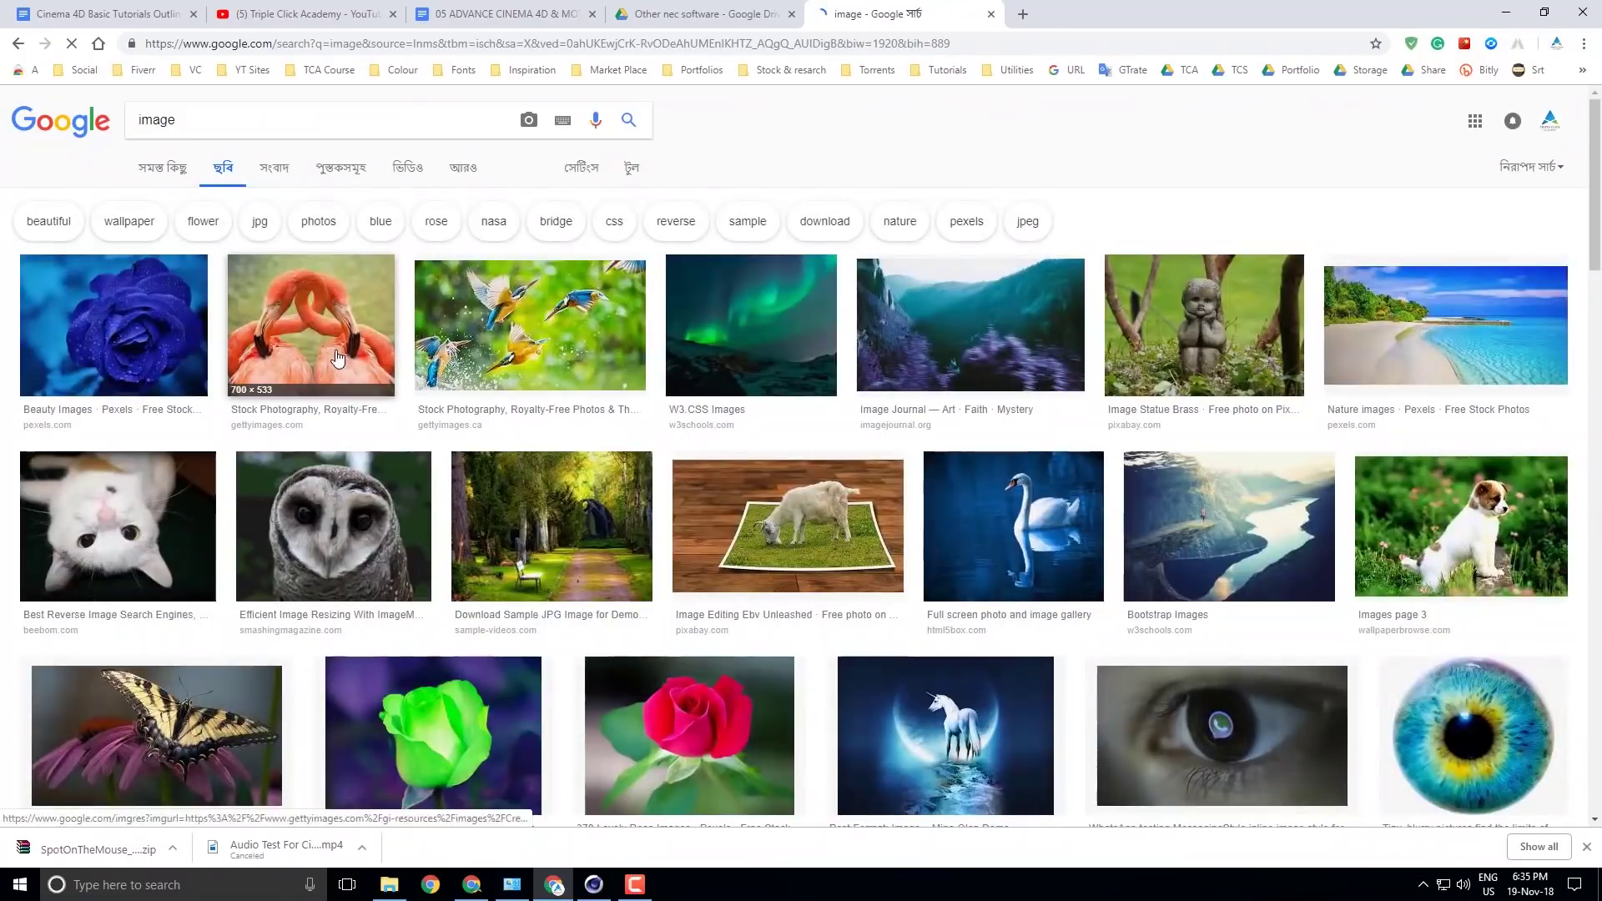
left_click(330, 321)
right_click(555, 400)
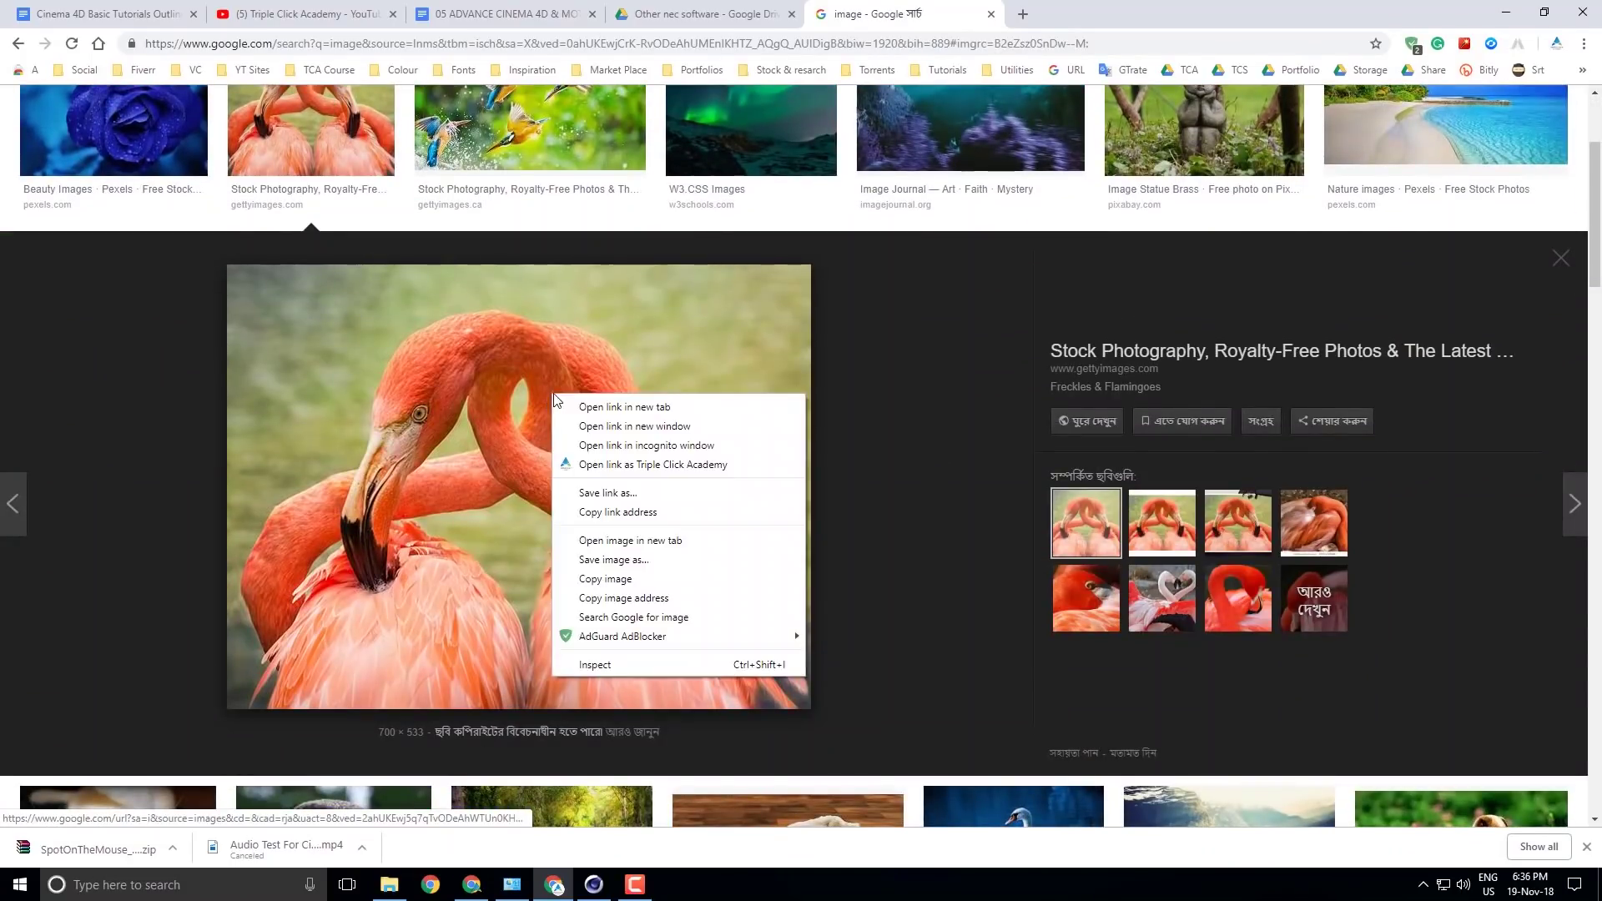
left_click(698, 408)
left_click(1117, 16)
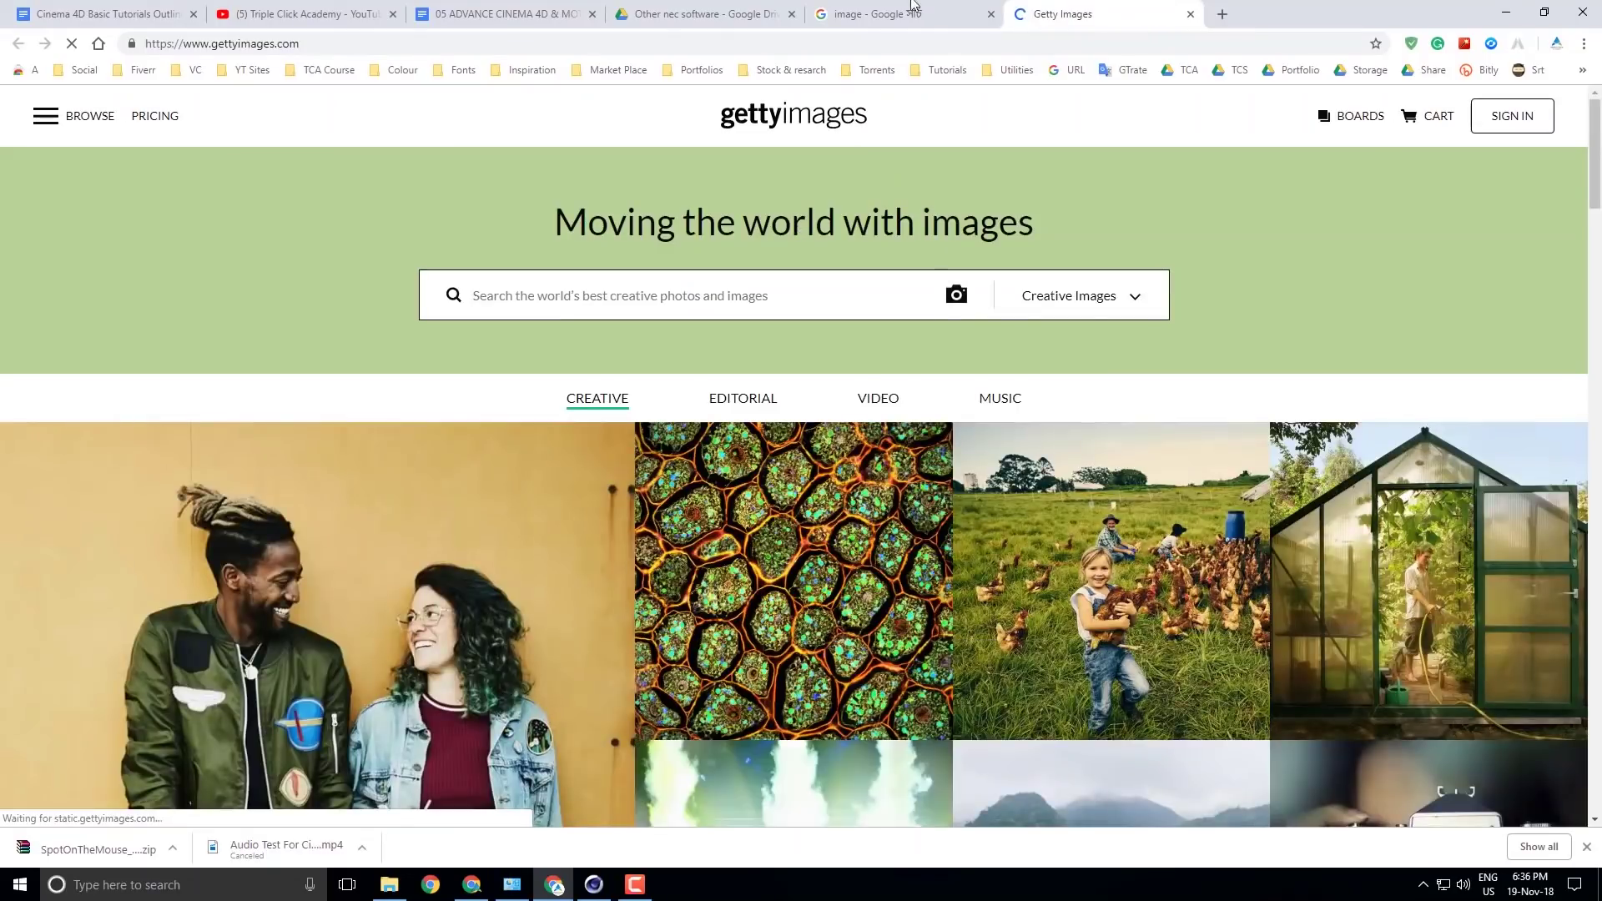
left_click(877, 15)
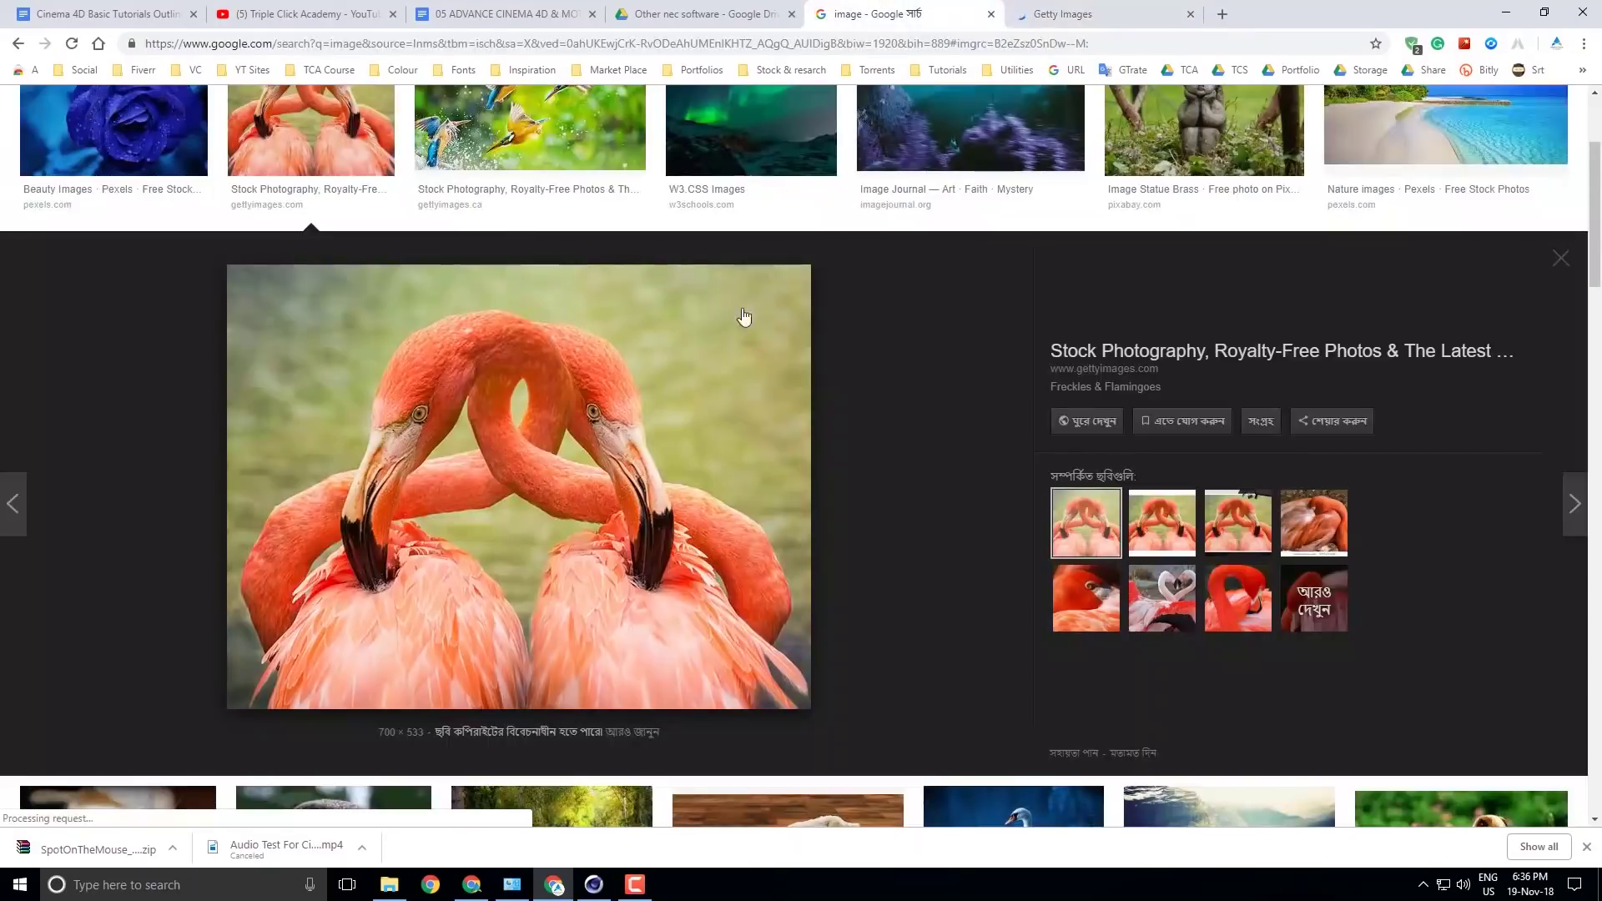
Preview the kingfishers photo in the image results and open its source link in another tab, returning to the results.
left_click(480, 159)
right_click(571, 361)
left_click(634, 372)
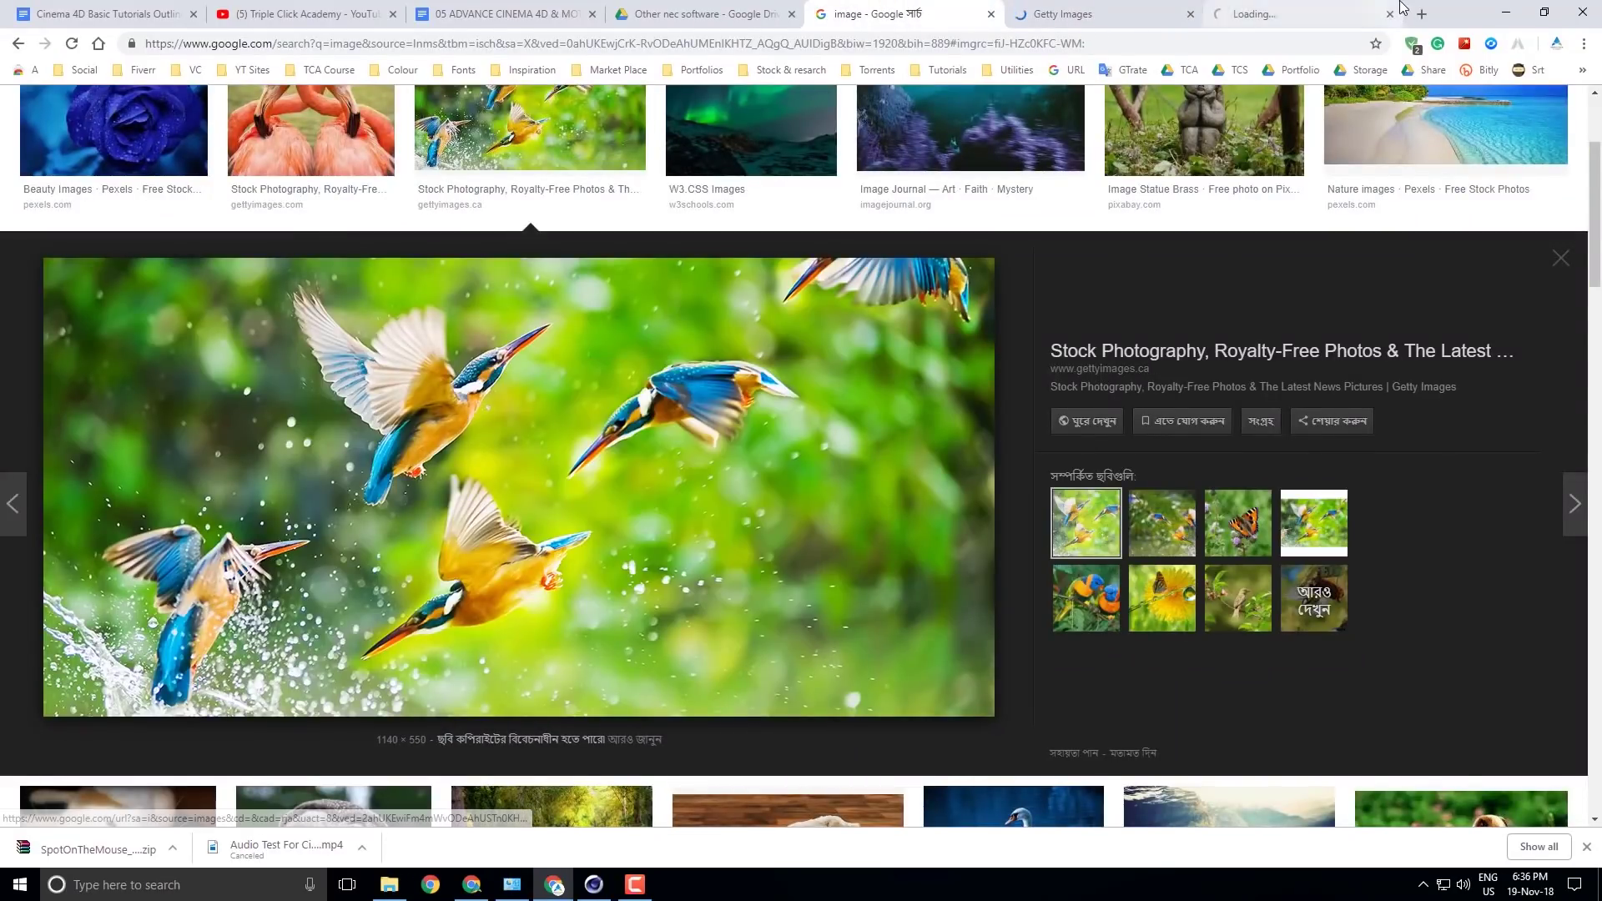
left_click(1309, 13)
left_click(863, 14)
Open the kingfishers image file itself in a new tab and close the two Getty Images tabs.
right_click(602, 485)
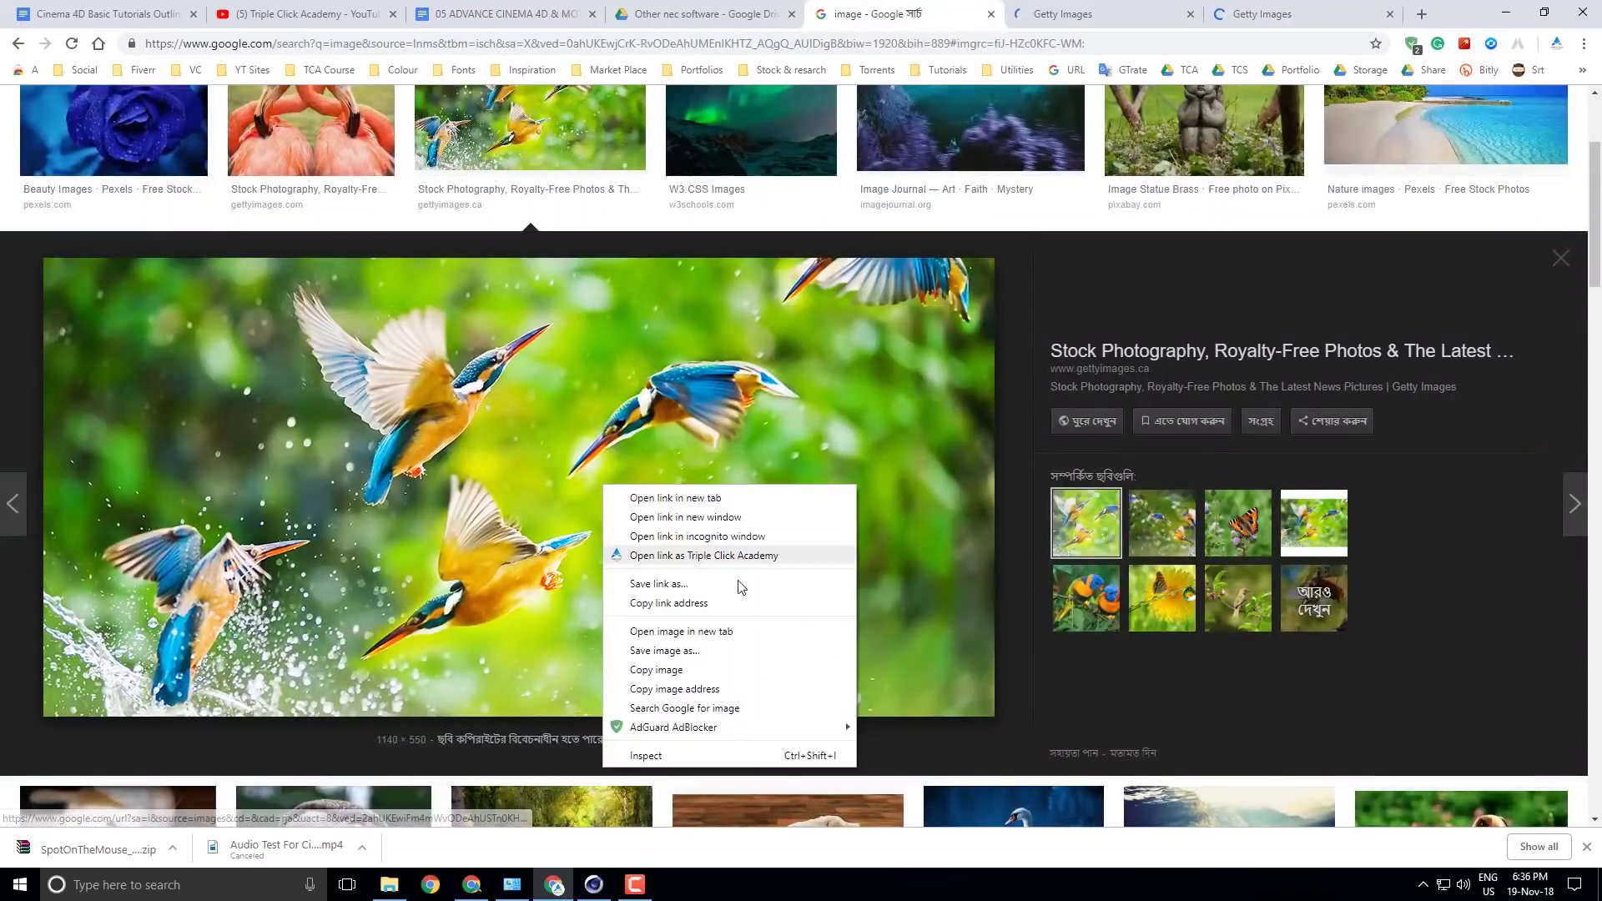
left_click(693, 631)
middle_click(956, 10)
left_click(956, 11)
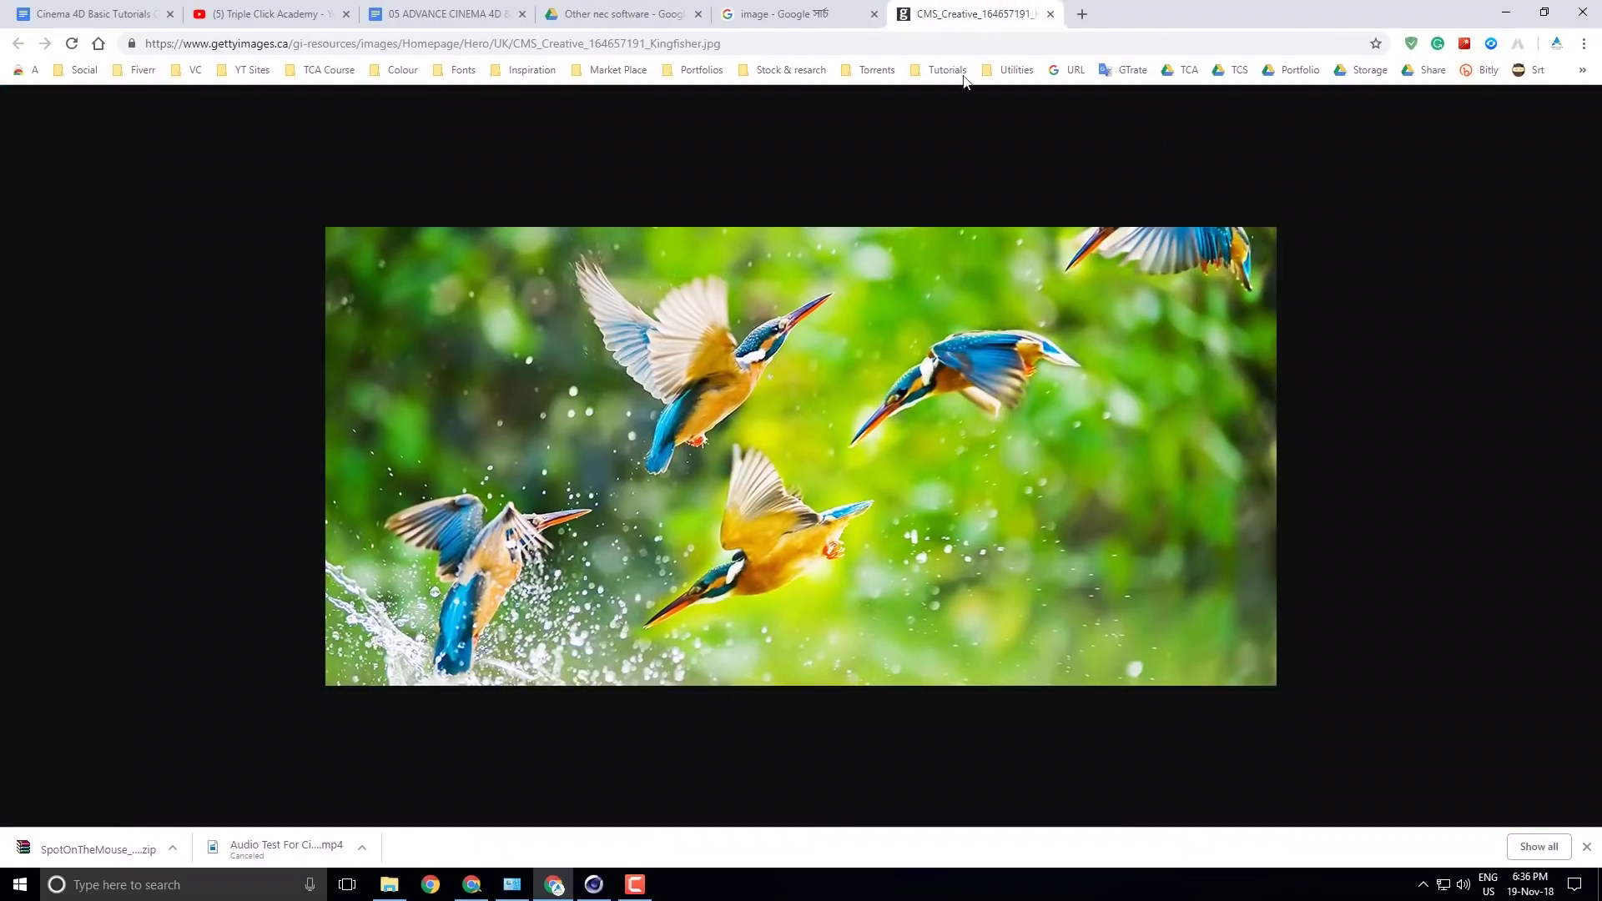
Save the image as CMS_Creative_164657191_Kingfisher.jpg in the Eid project's 01 stock & research folder.
right_click(906, 287)
left_click(975, 316)
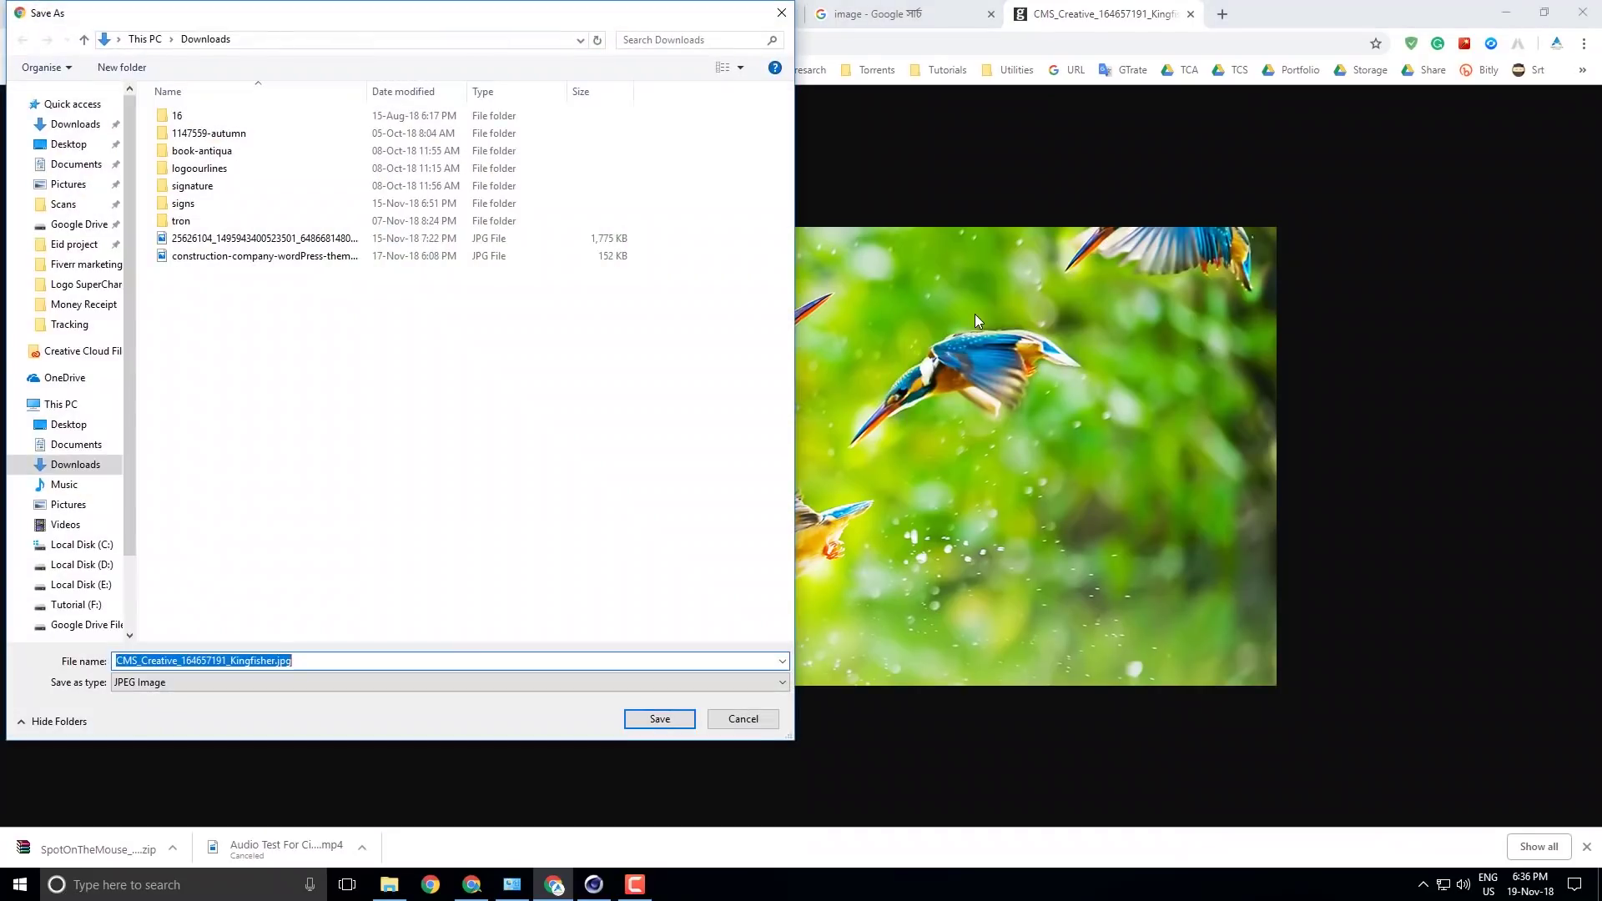
left_click(93, 246)
double_click(186, 117)
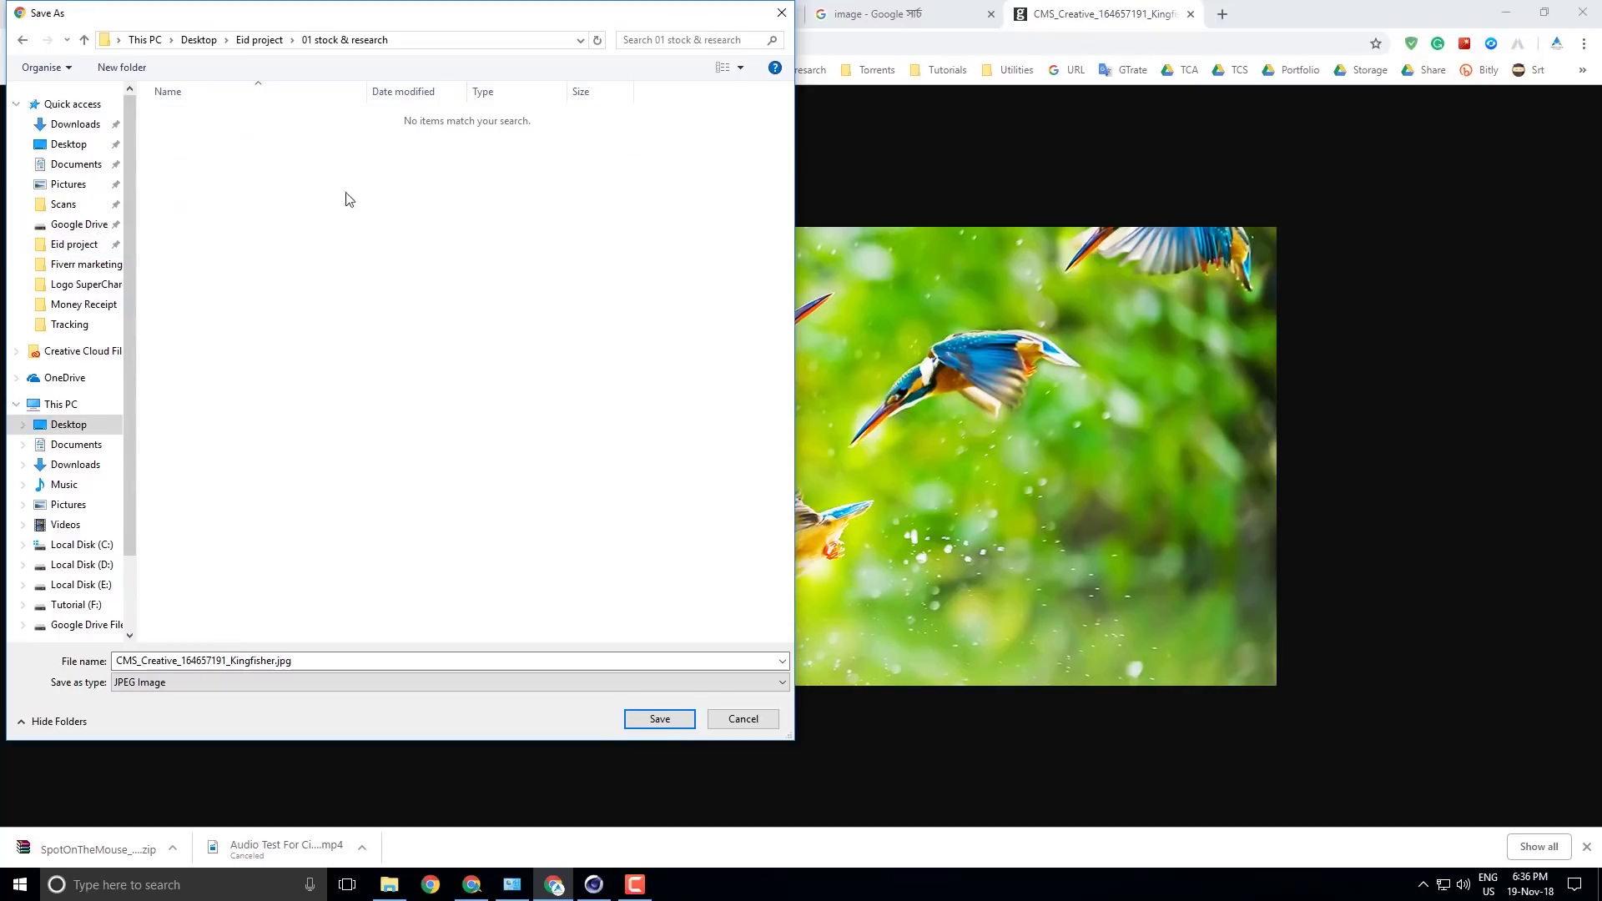
left_click(673, 723)
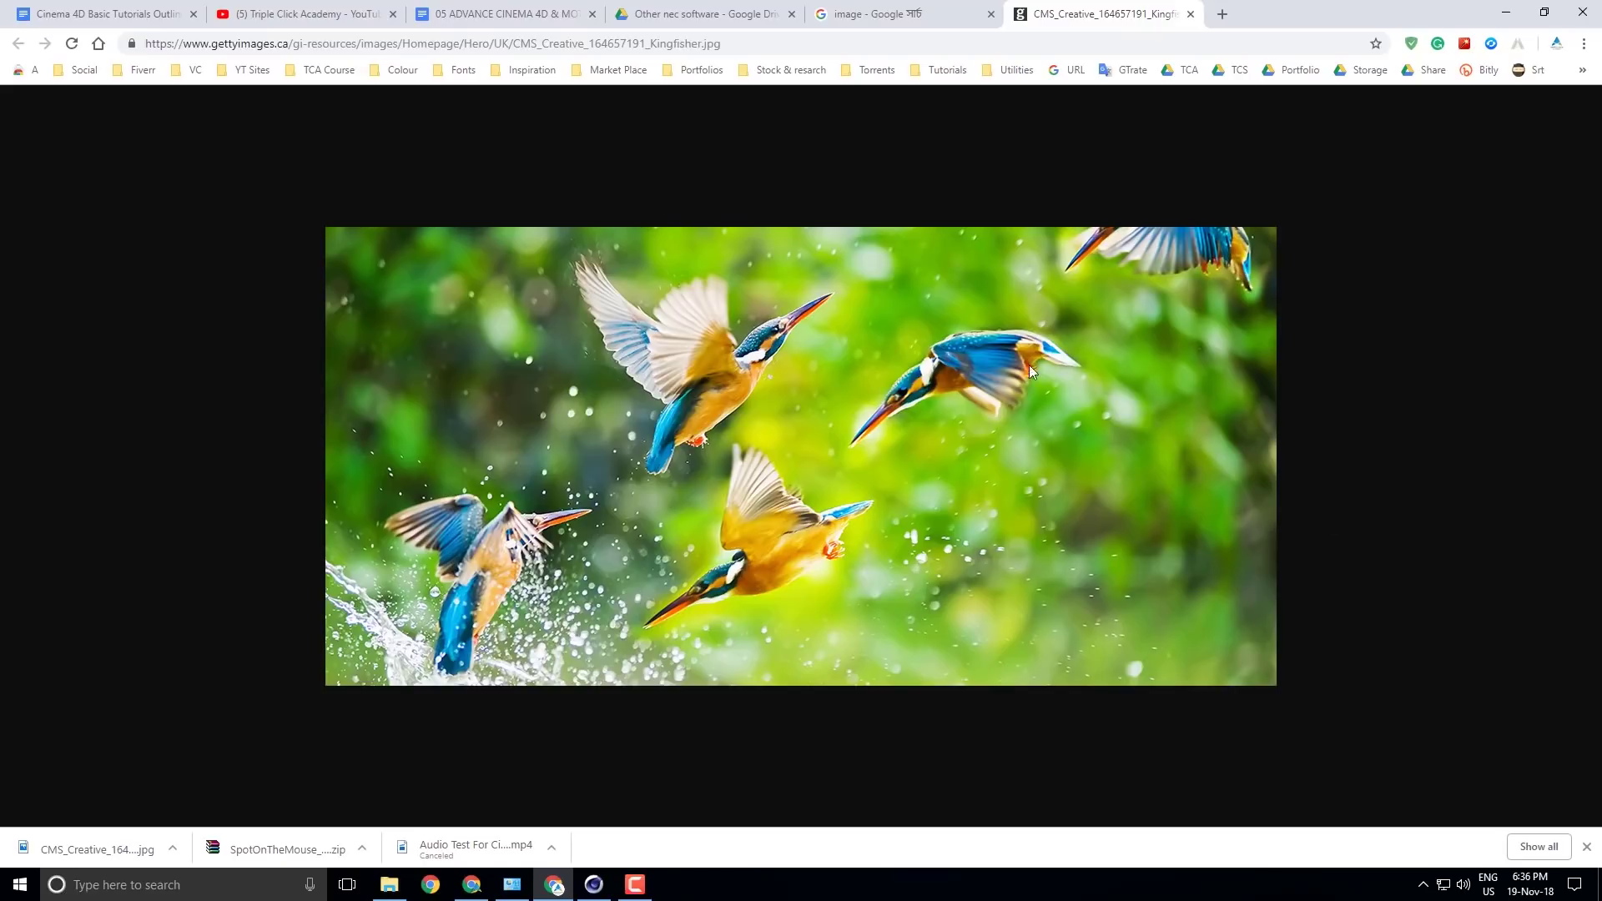
Switch to the Cinema 4D Basic Tutorials Outline document and highlight the word "workspace" in item 3.
left_click(534, 12)
left_click(71, 13)
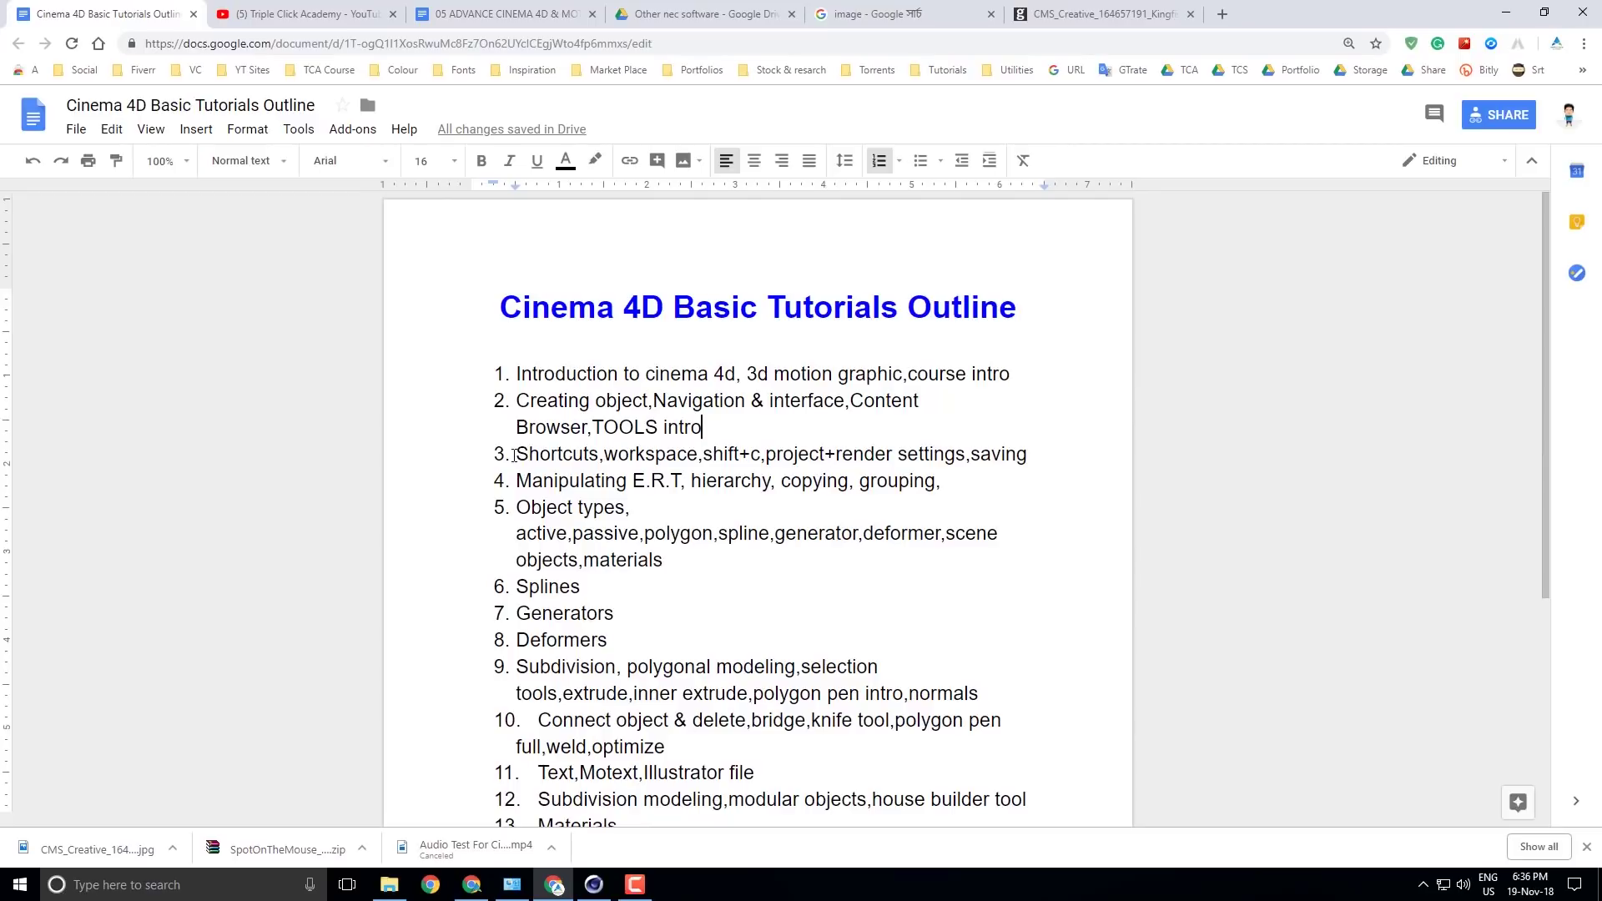
left_click_drag(528, 455, 698, 460)
left_click(595, 459)
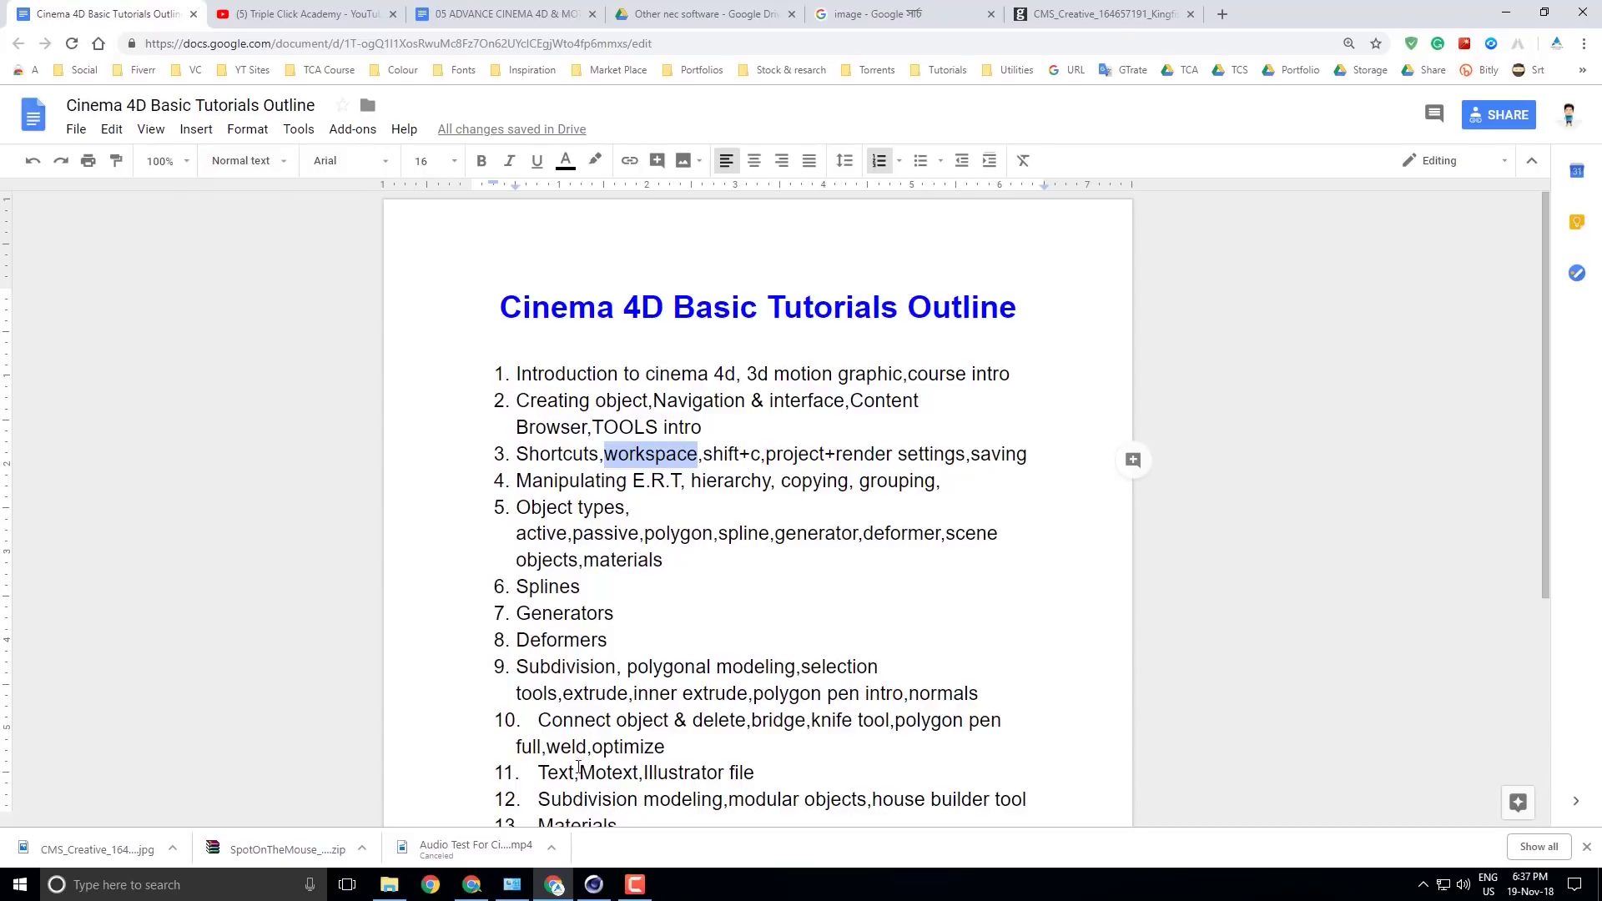
Switch to Cinema 4D and change the interface layout to Model.
mouse_move(593, 885)
left_click(756, 825)
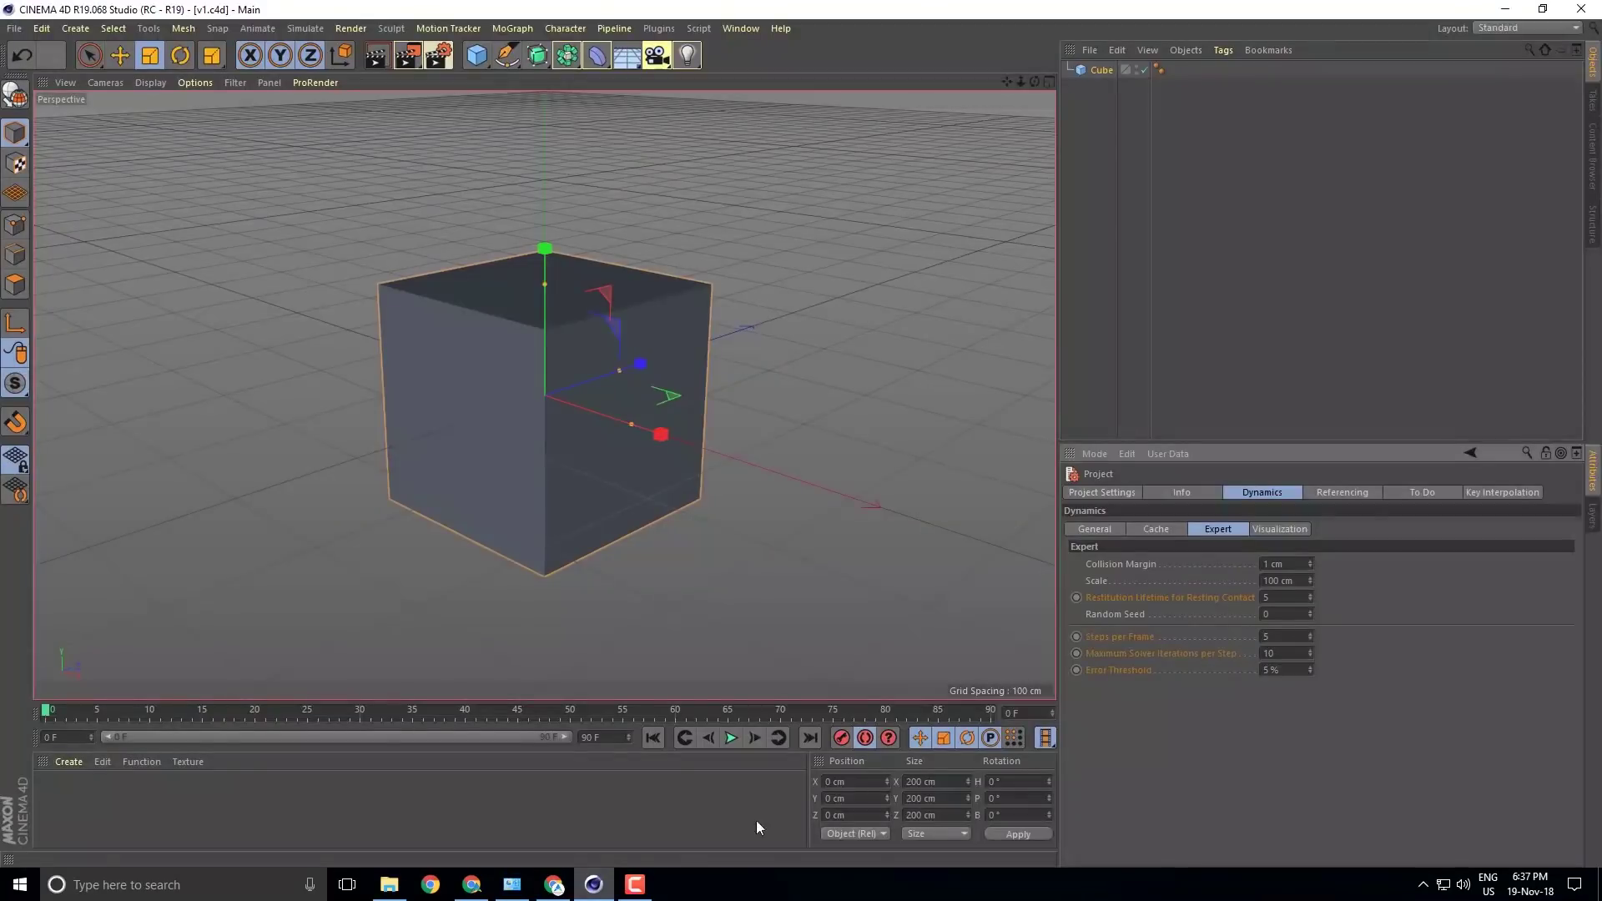
left_click(1530, 22)
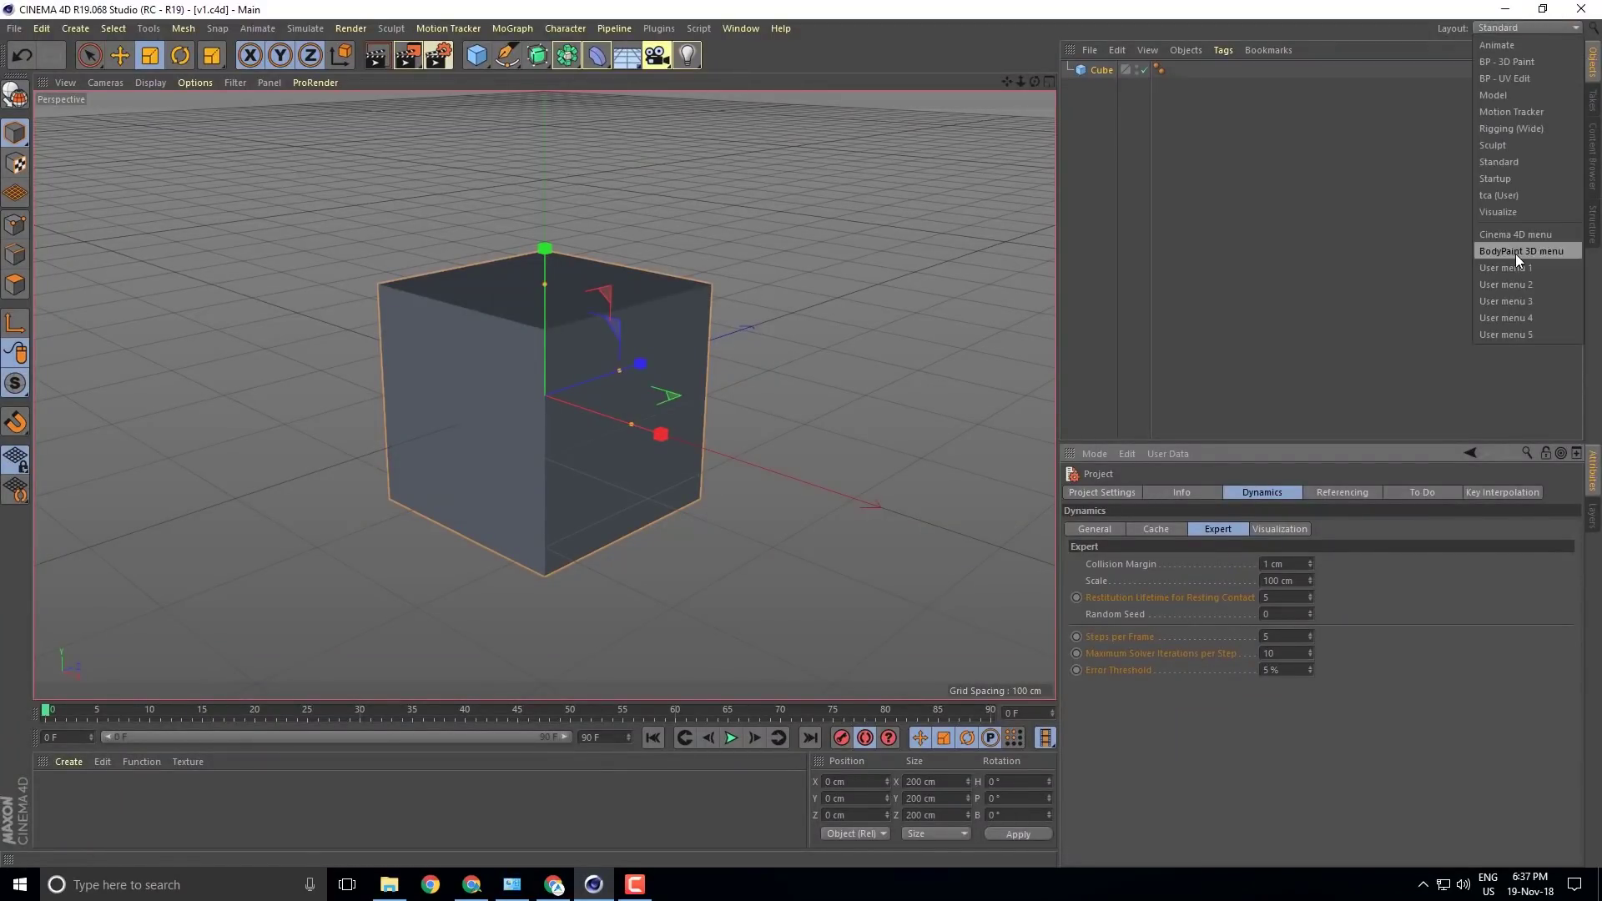
left_click(1542, 97)
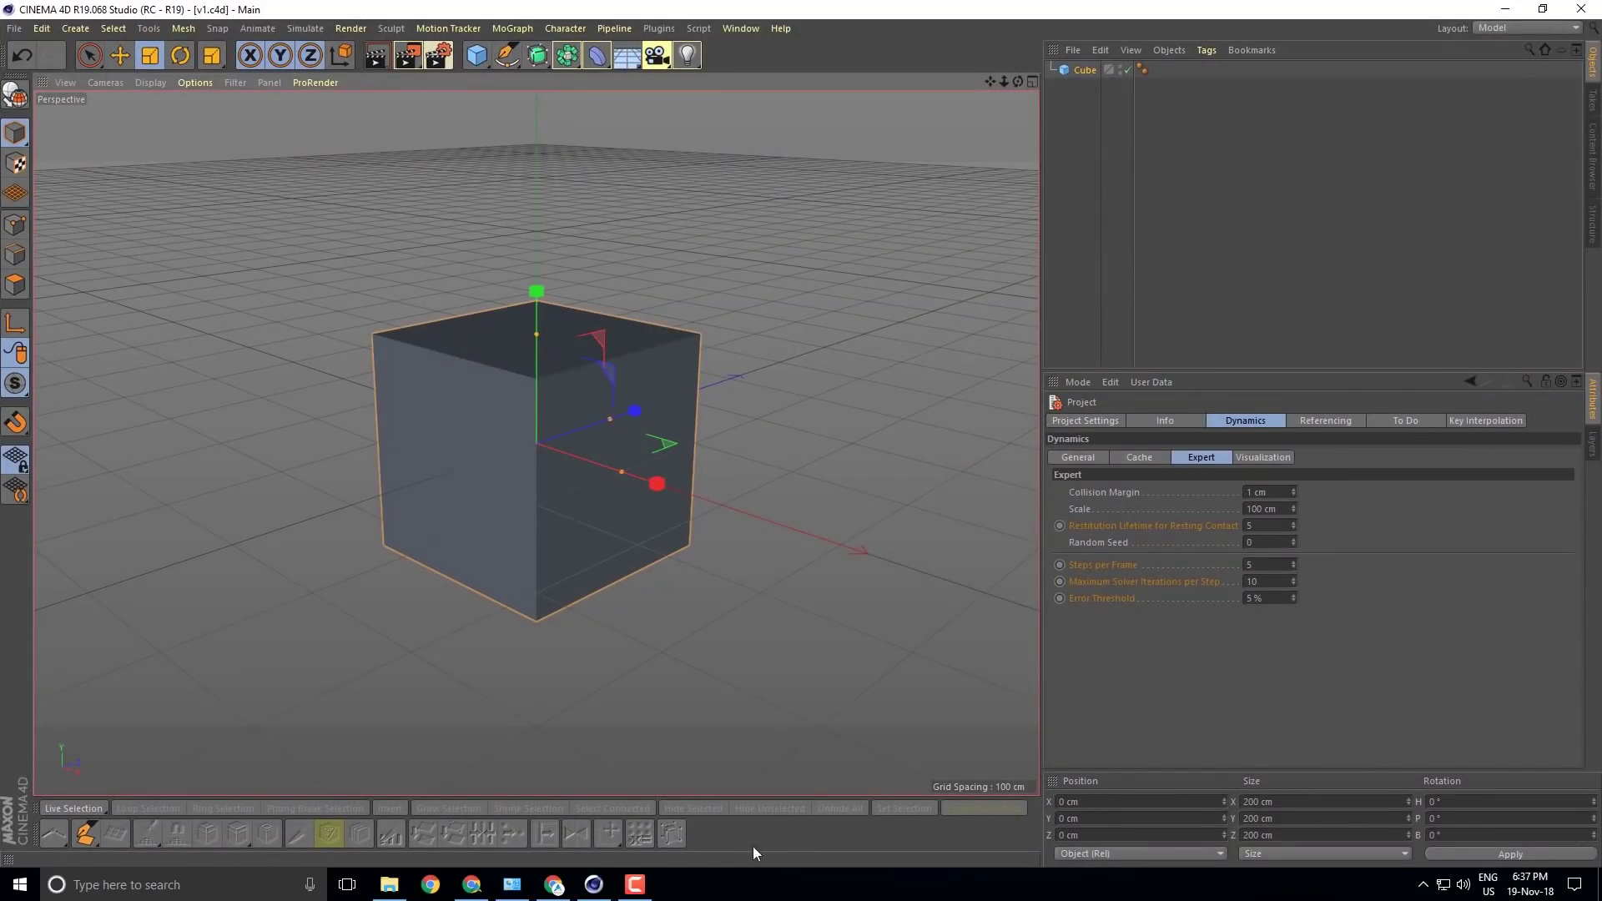
Preview the Animate layout and return the interface to the Standard layout.
left_click(1500, 26)
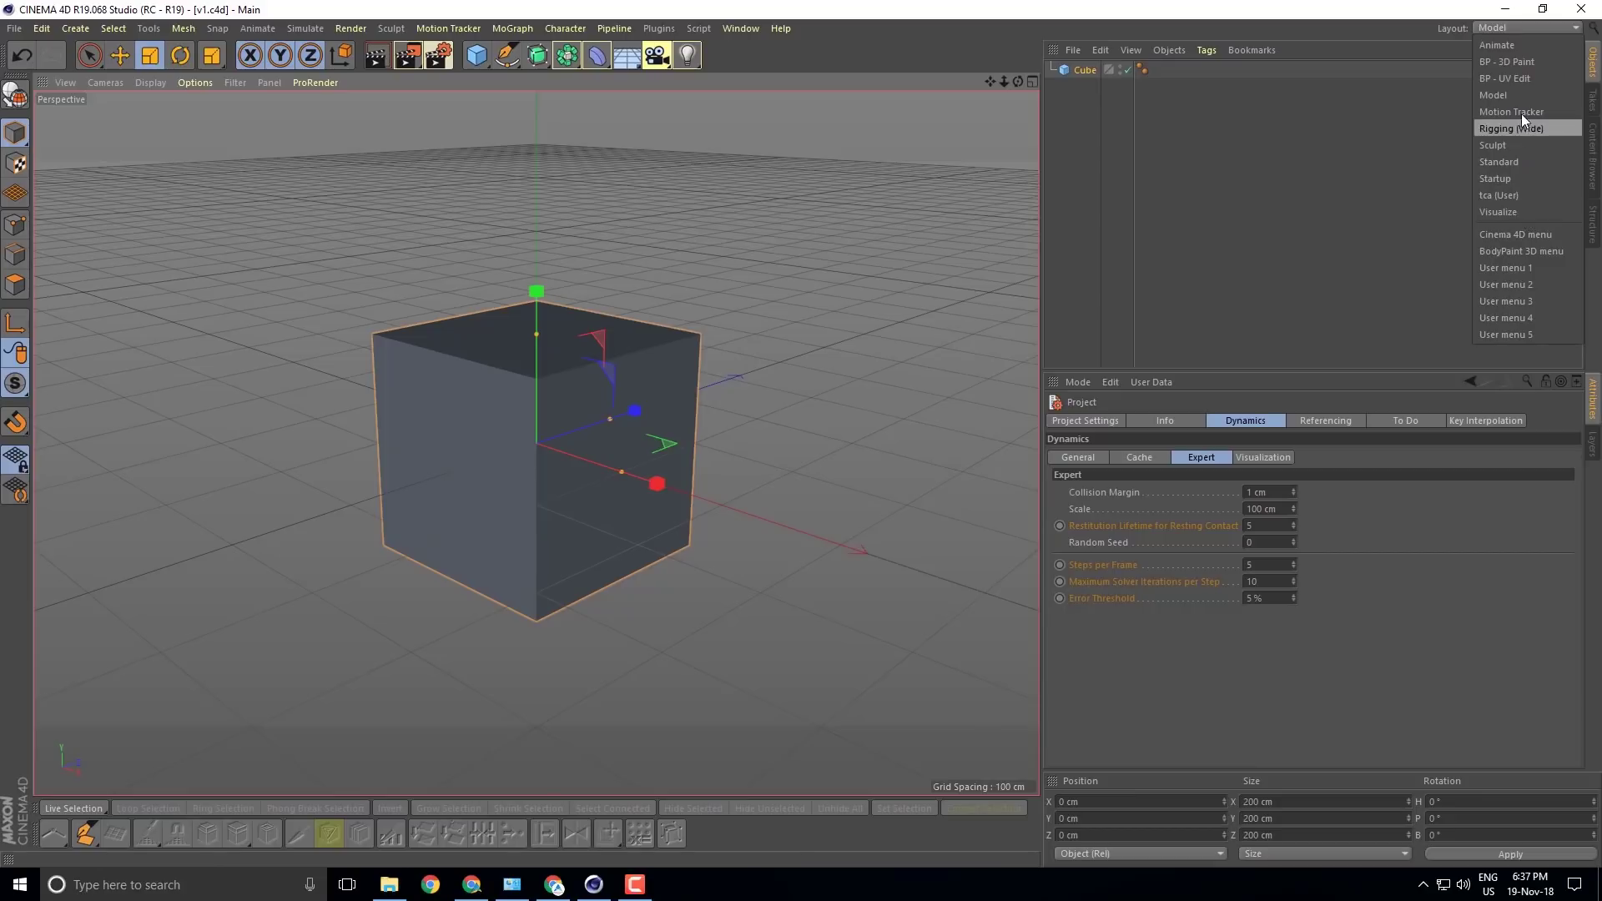
left_click(1497, 44)
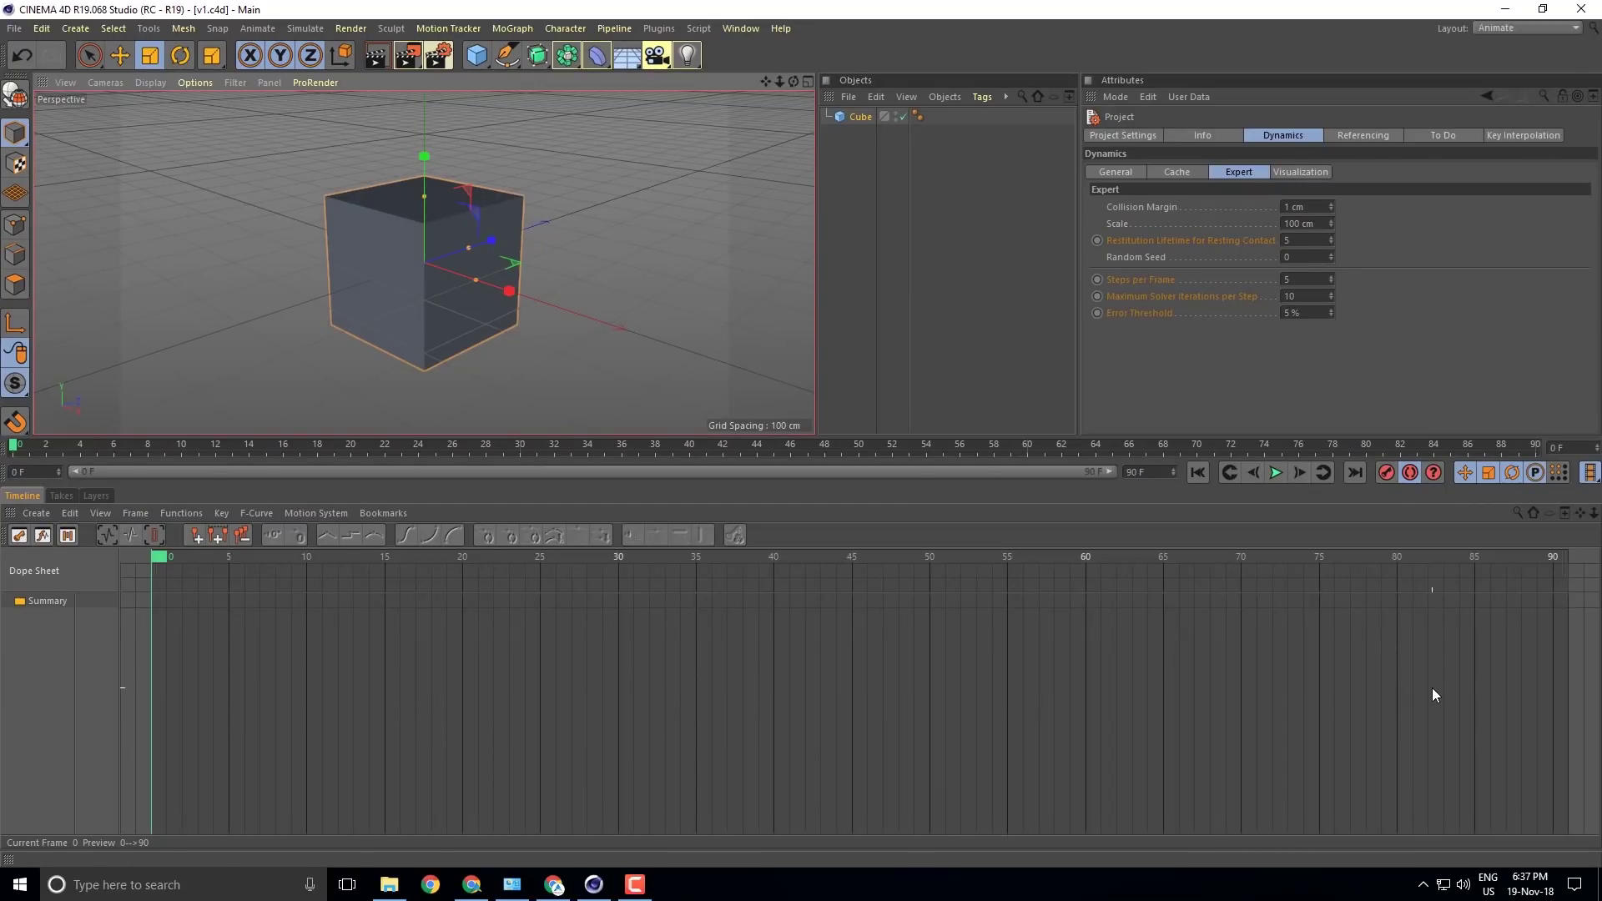
left_click(1475, 26)
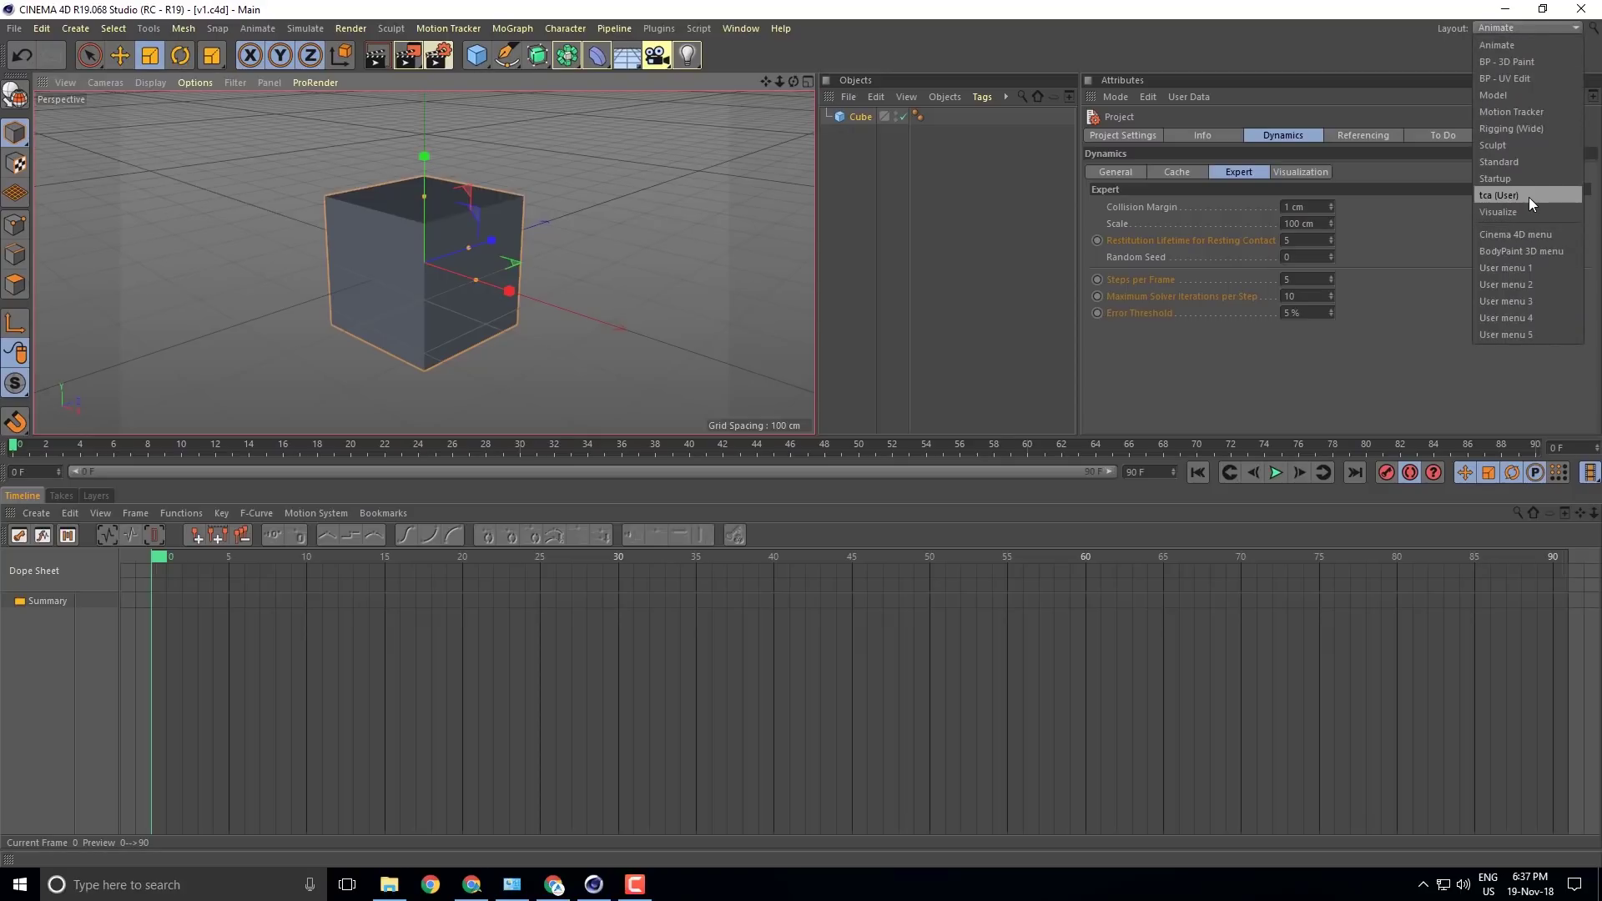
left_click(1536, 161)
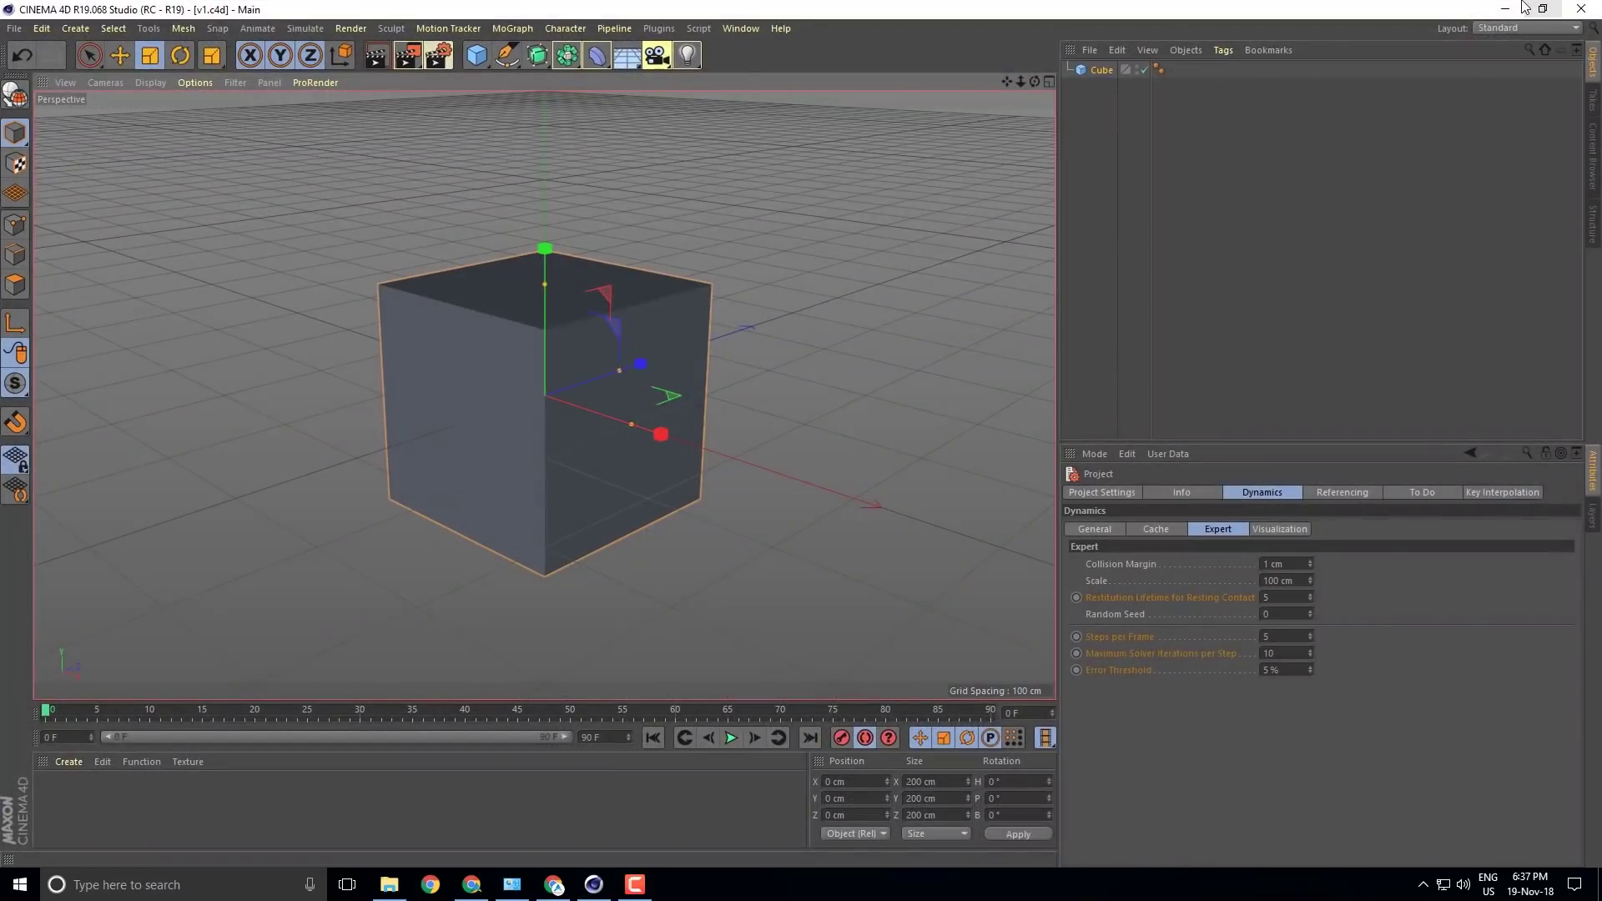
Minimize Cinema 4D to return to the outline document and highlight "project+render settings" in item 3.
left_click(1506, 8)
left_click_drag(704, 457, 967, 466)
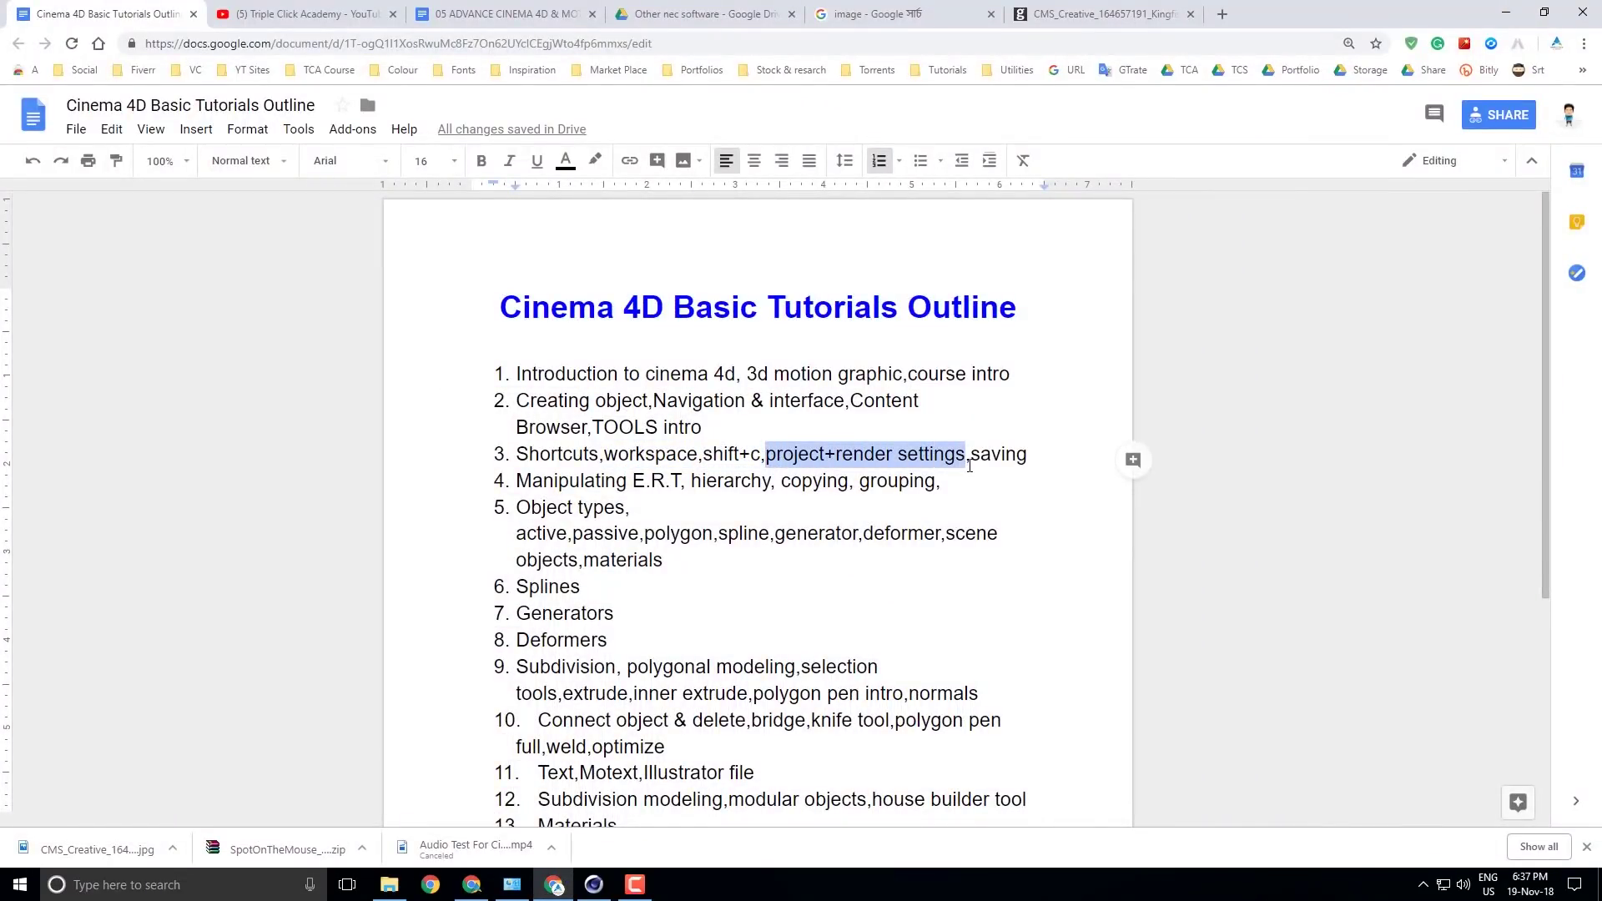